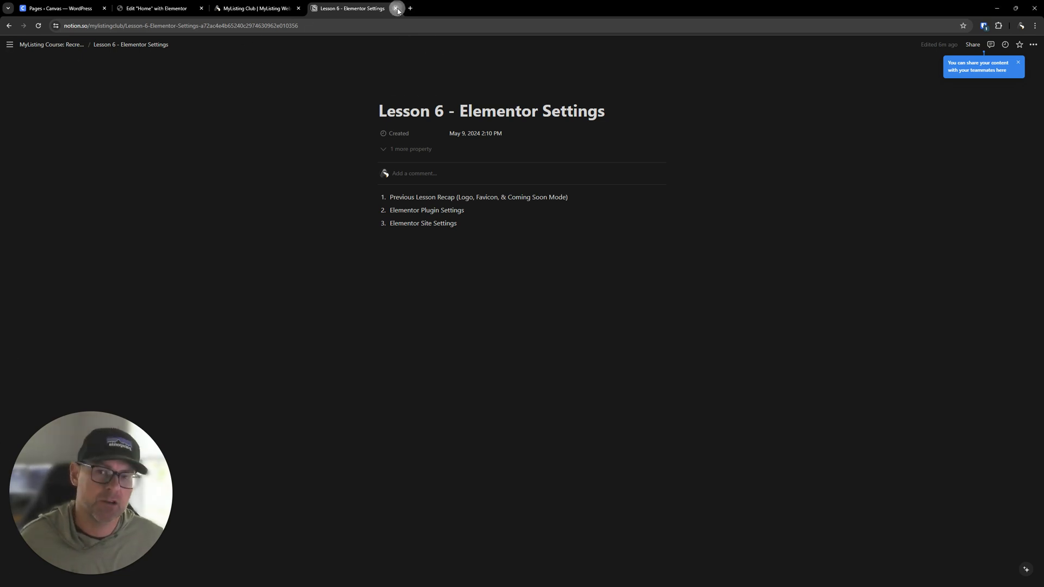
- Close the lesson notes tab and open the Starter Site Kits page on the MyListing Club site
click(396, 8)
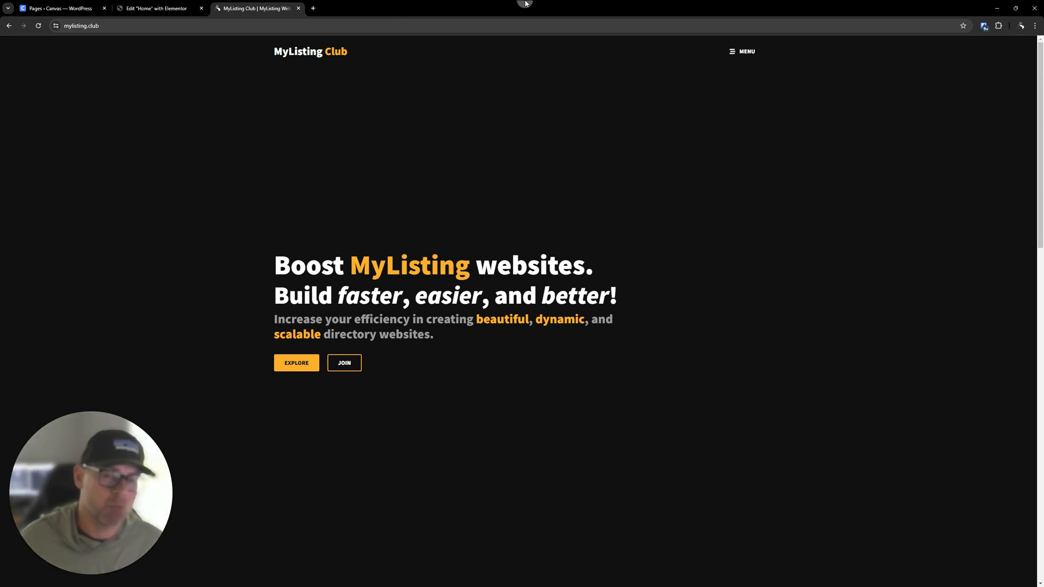
scroll(474, 133, down, 8)
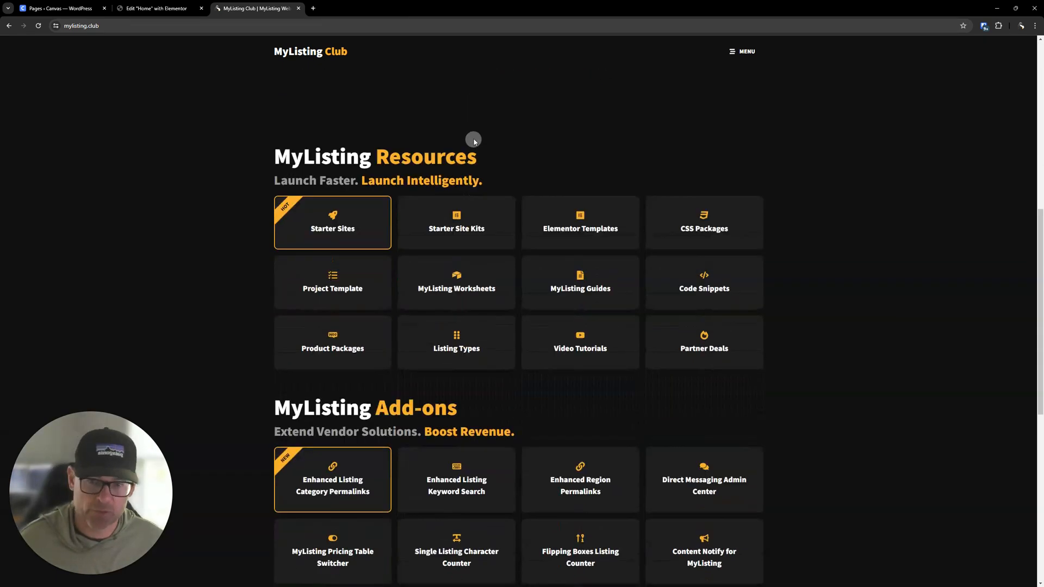
click(454, 231)
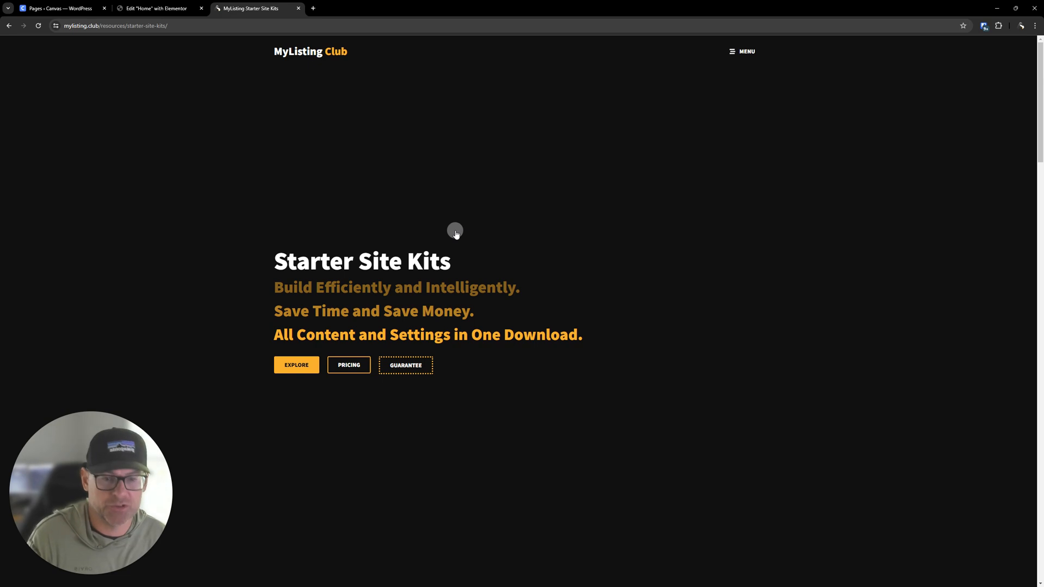
- Scroll through the Starter Site Kits page and review the listed Elementor Site Settings items
scroll(416, 260, down, 3)
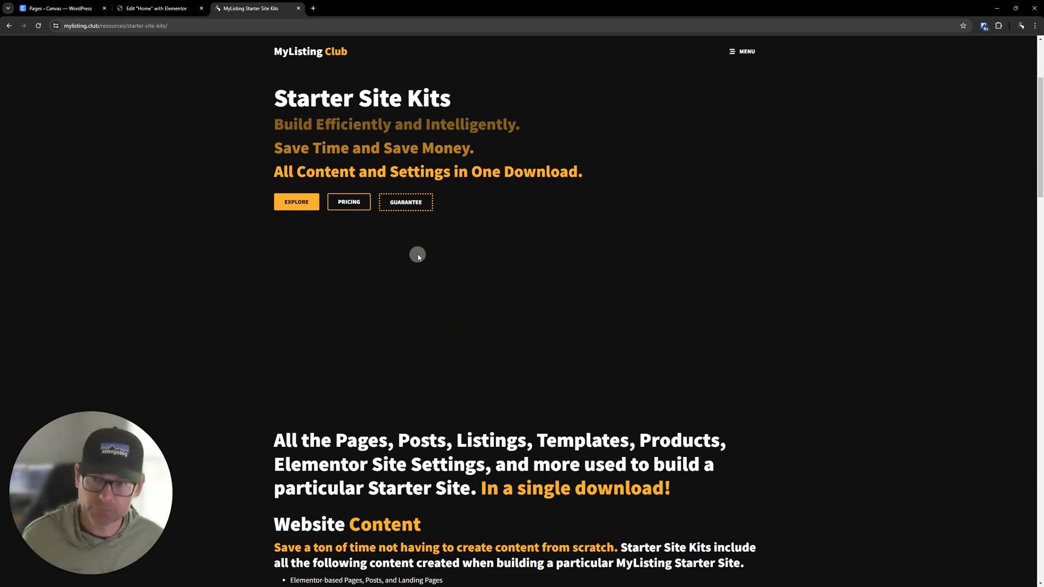
scroll(418, 257, down, 6)
click(389, 280)
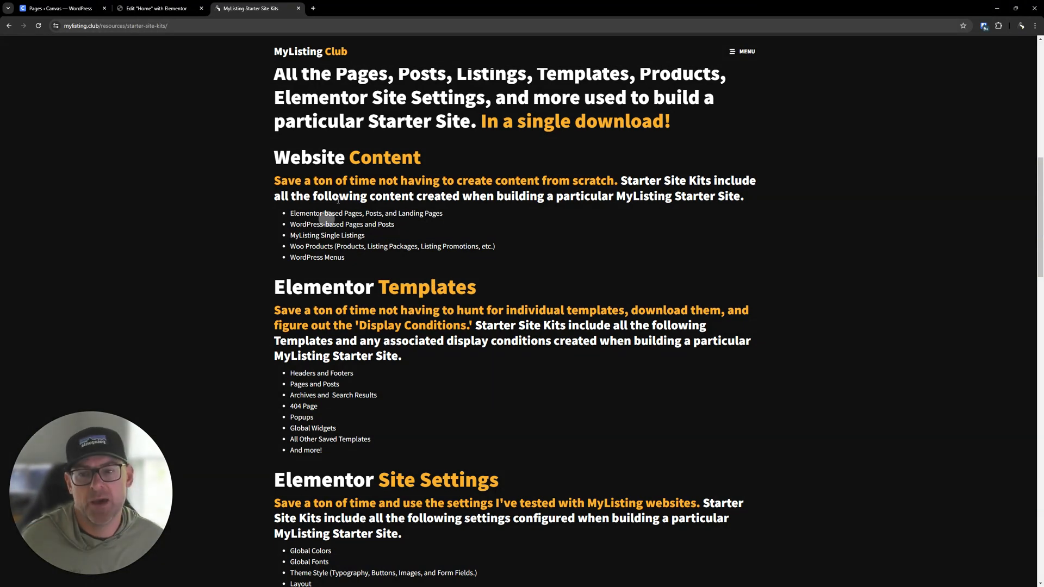
click(384, 161)
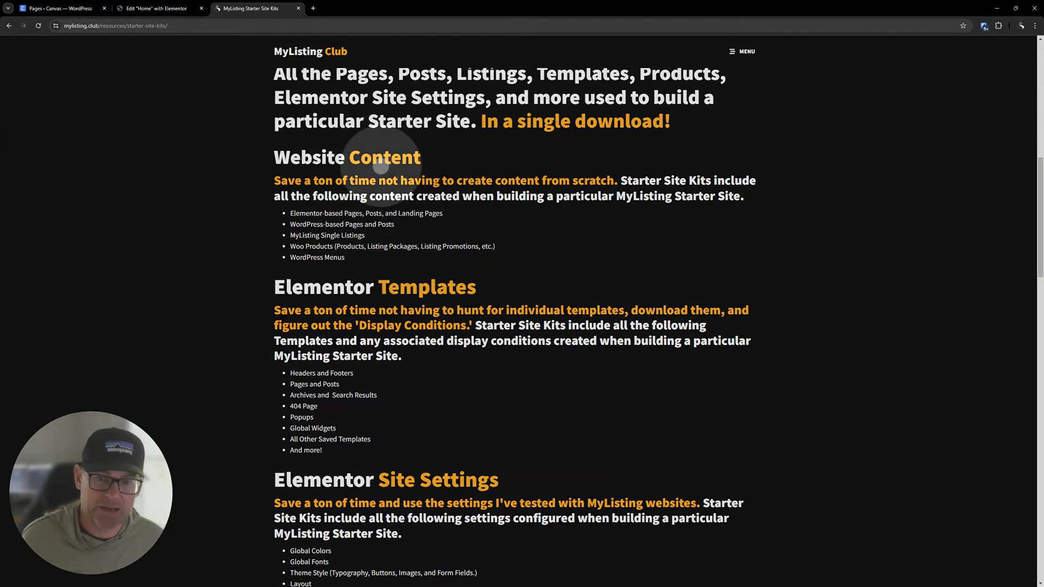
scroll(445, 406, down, 2)
click(446, 406)
scroll(455, 415, down, 1)
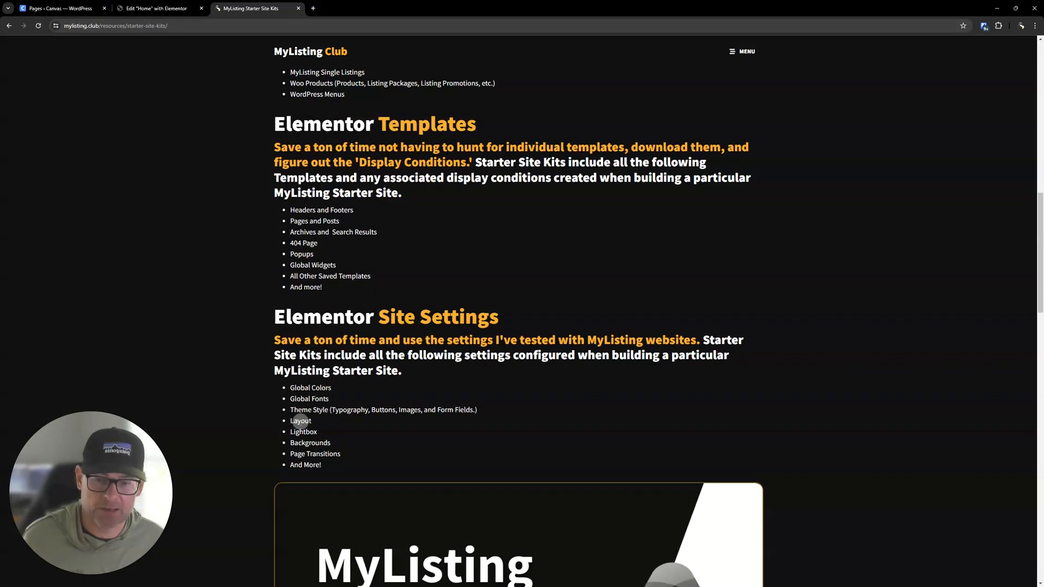
drag(326, 465, 268, 319)
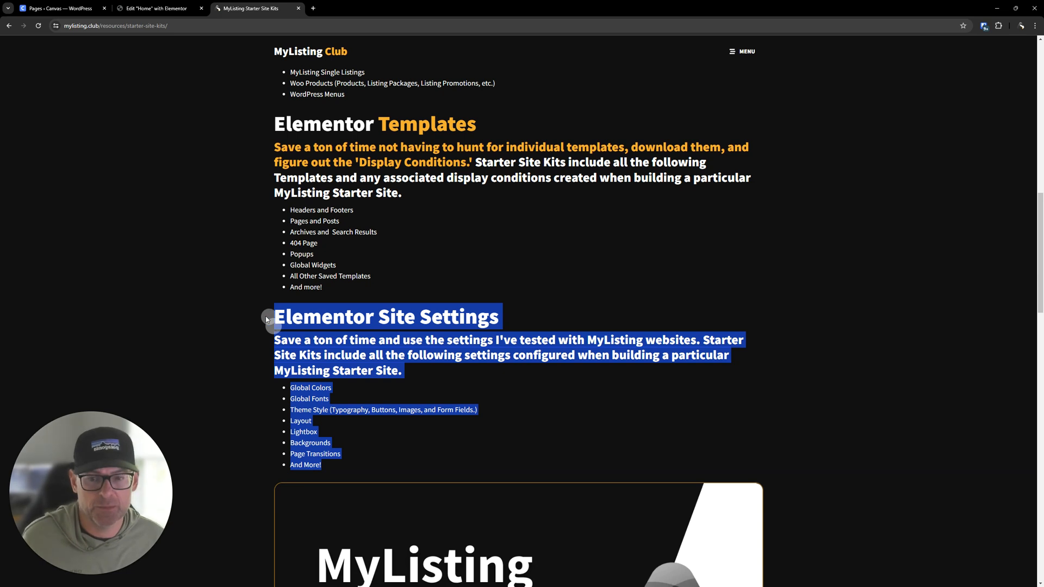
click(256, 311)
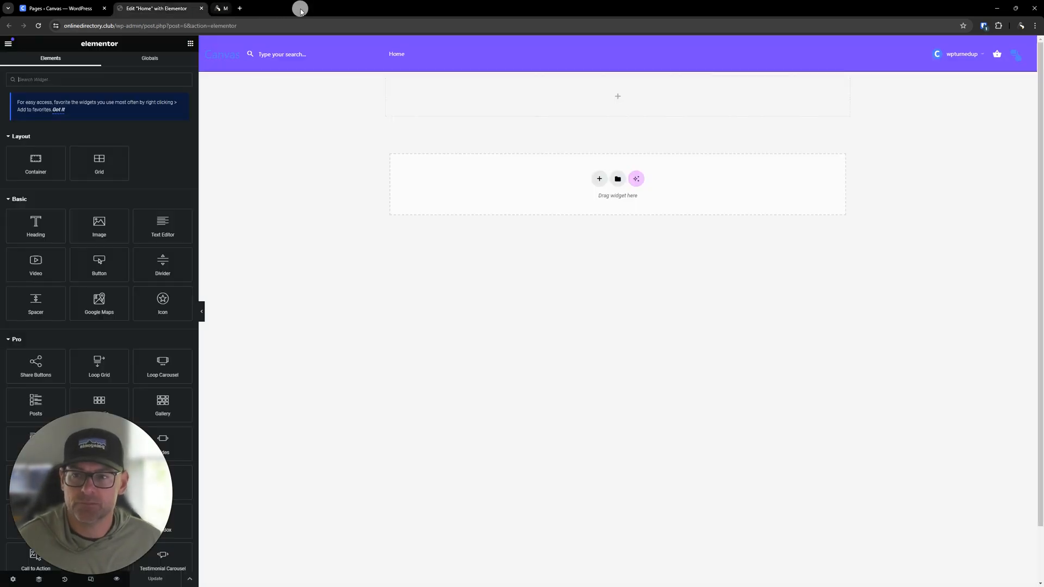
- Close the MyListing Club tab and open Site Settings from the Elementor editor menu
click(298, 8)
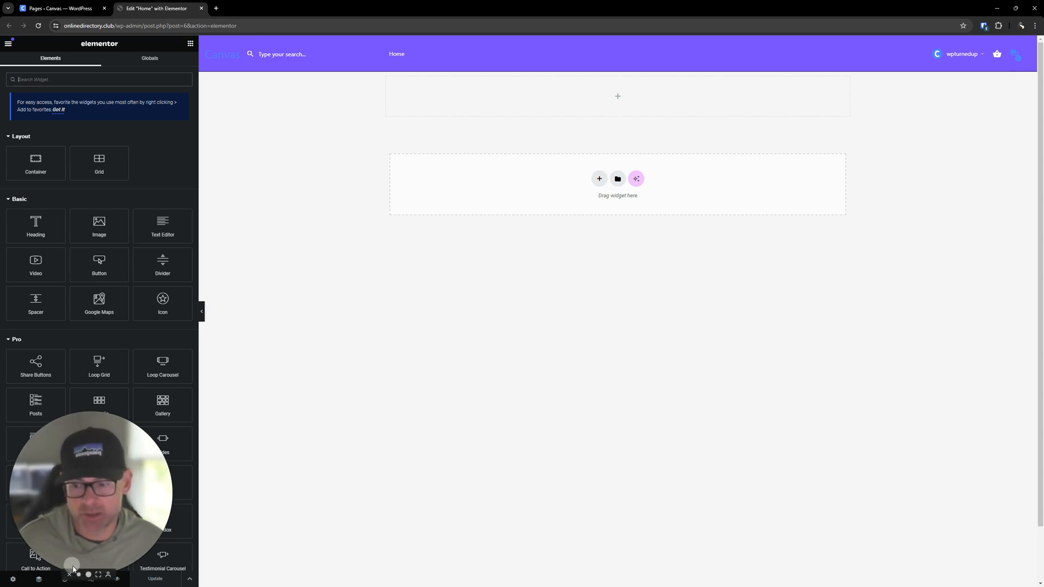
click(69, 575)
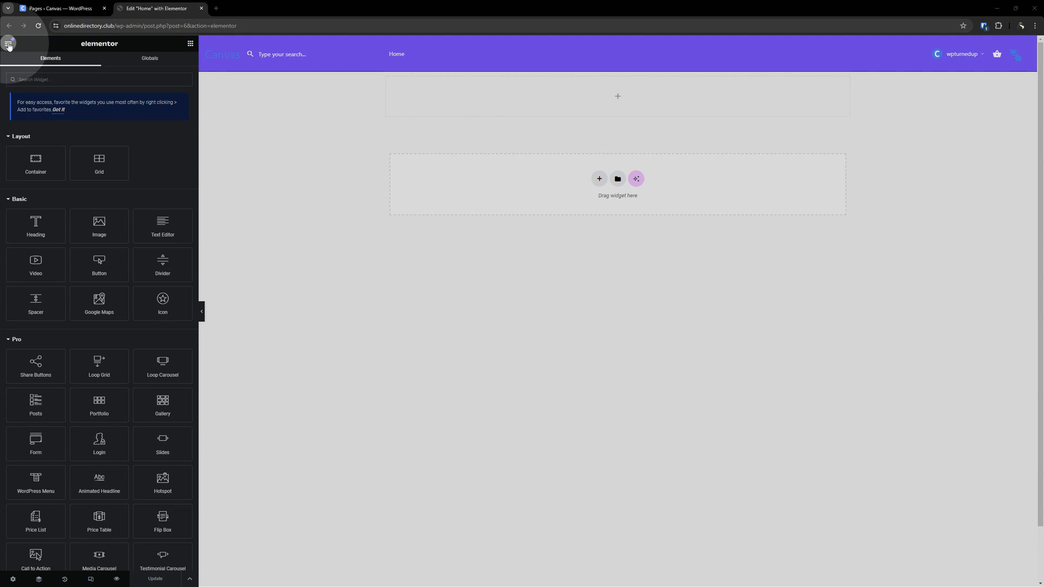
click(8, 46)
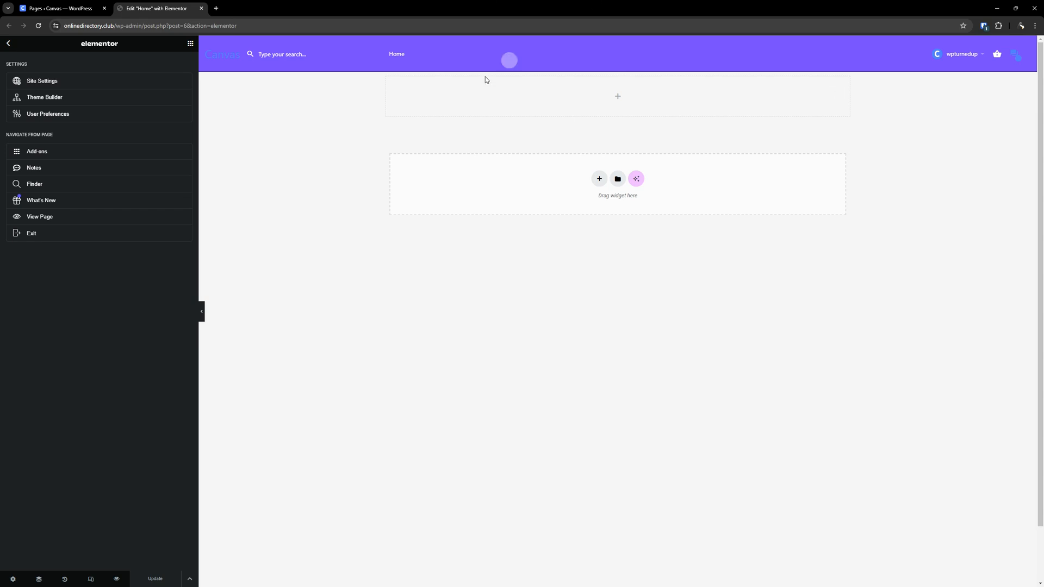
click(55, 86)
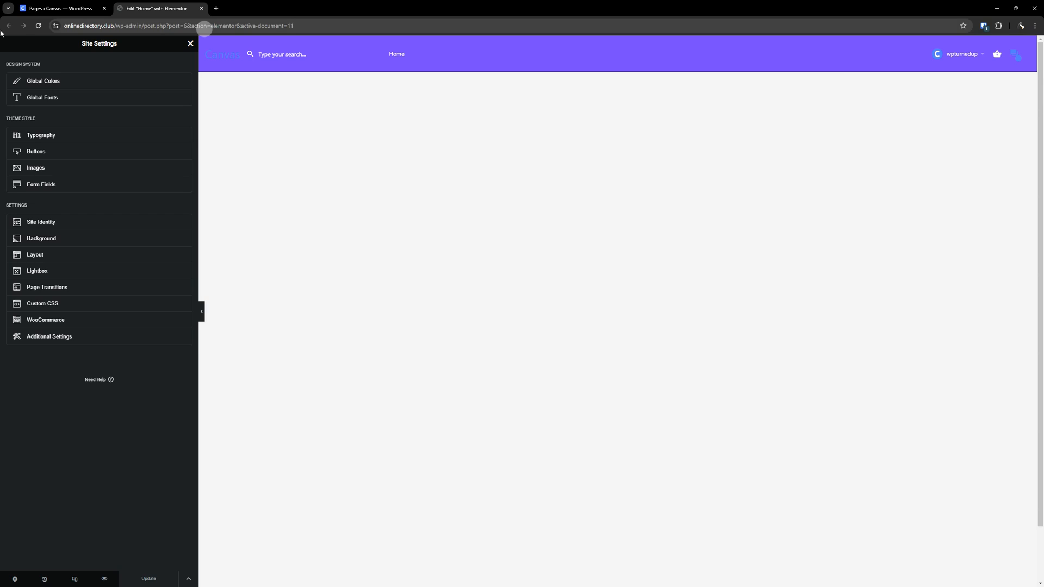
- Review the Global Colors, Global Fonts and Typography sections of Site Settings
click(51, 81)
scroll(116, 330, down, 4)
scroll(117, 331, up, 4)
click(8, 43)
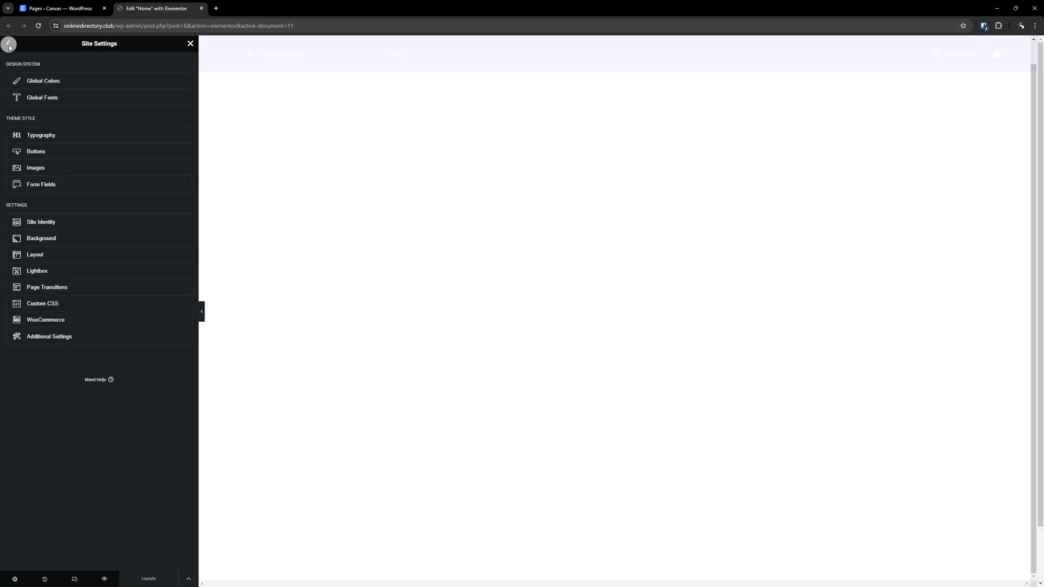
click(65, 101)
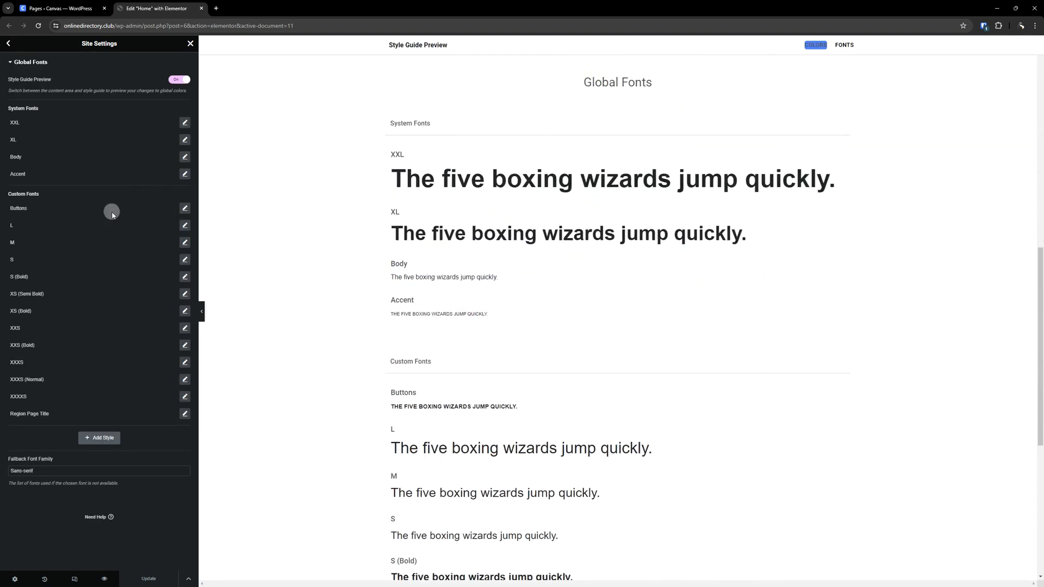
click(9, 44)
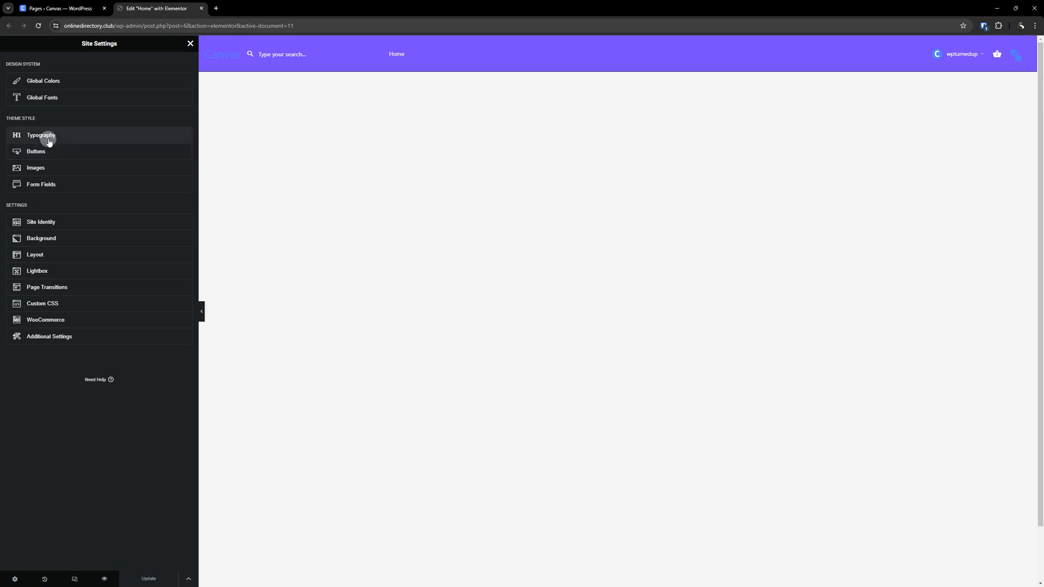
click(49, 141)
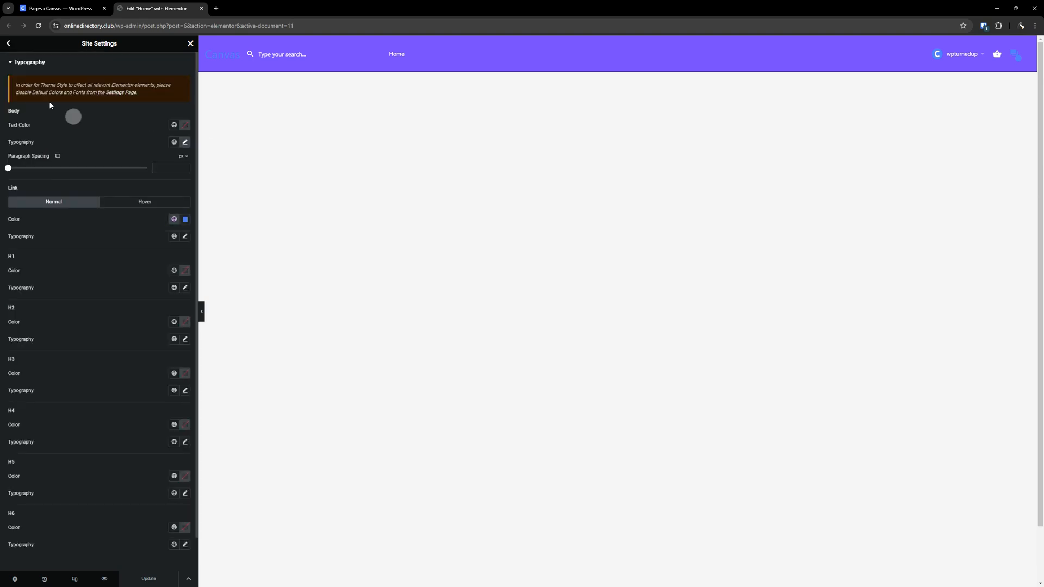
click(9, 43)
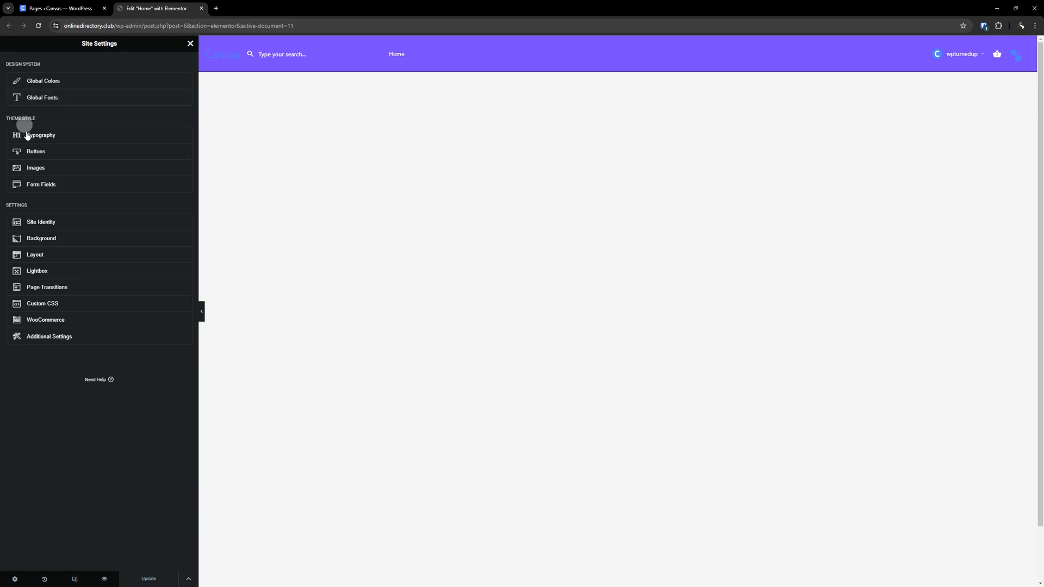
- Review the Buttons settings in Normal and Hover states, then the Images settings
click(85, 153)
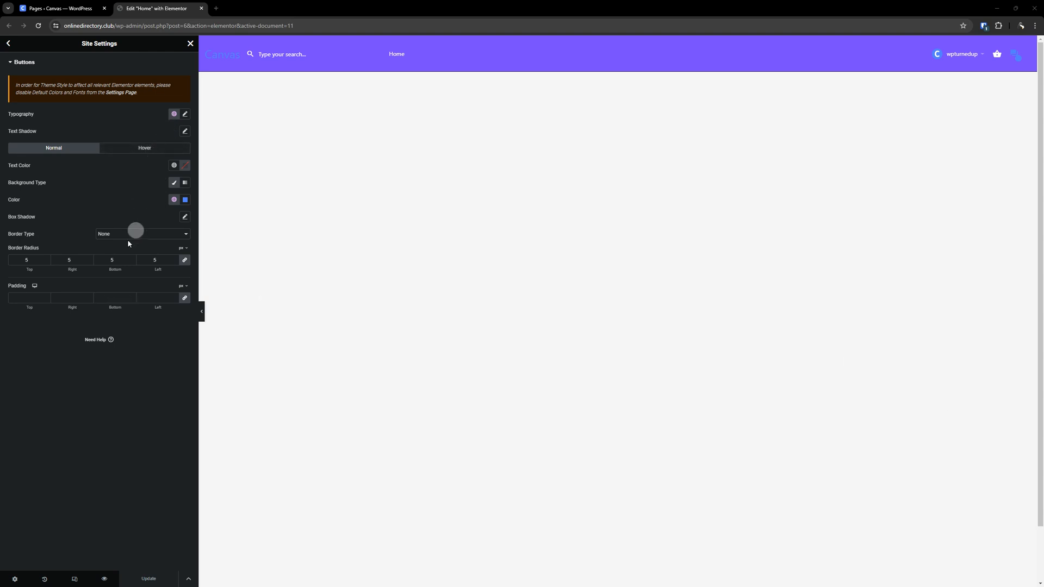
click(140, 150)
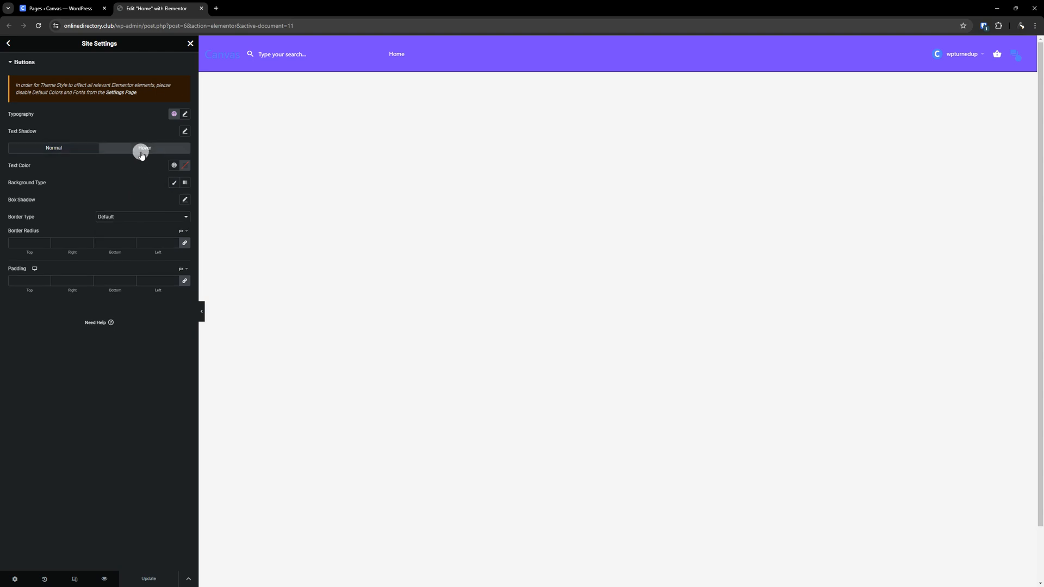
click(52, 155)
click(8, 43)
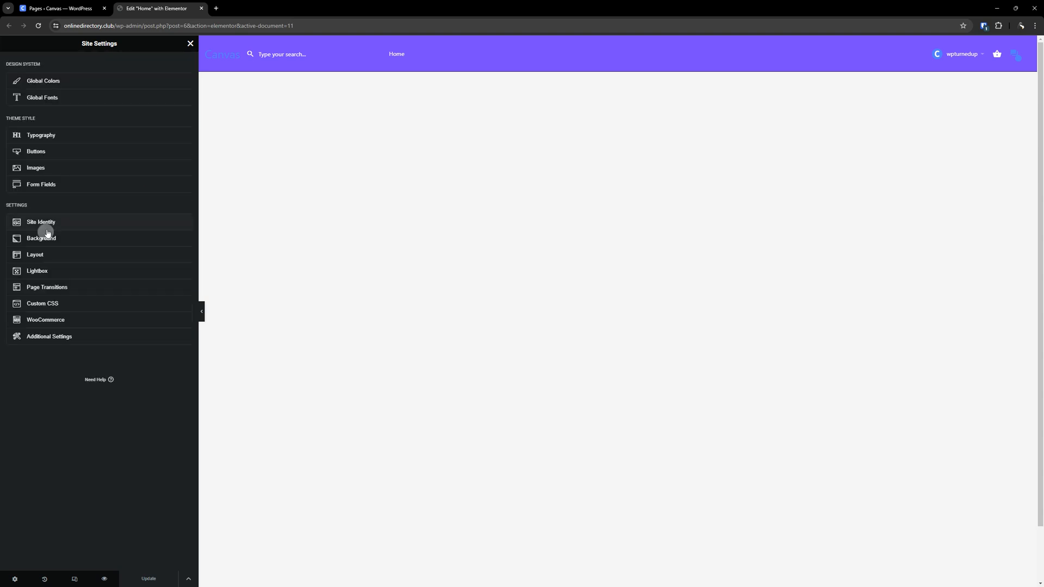
click(49, 168)
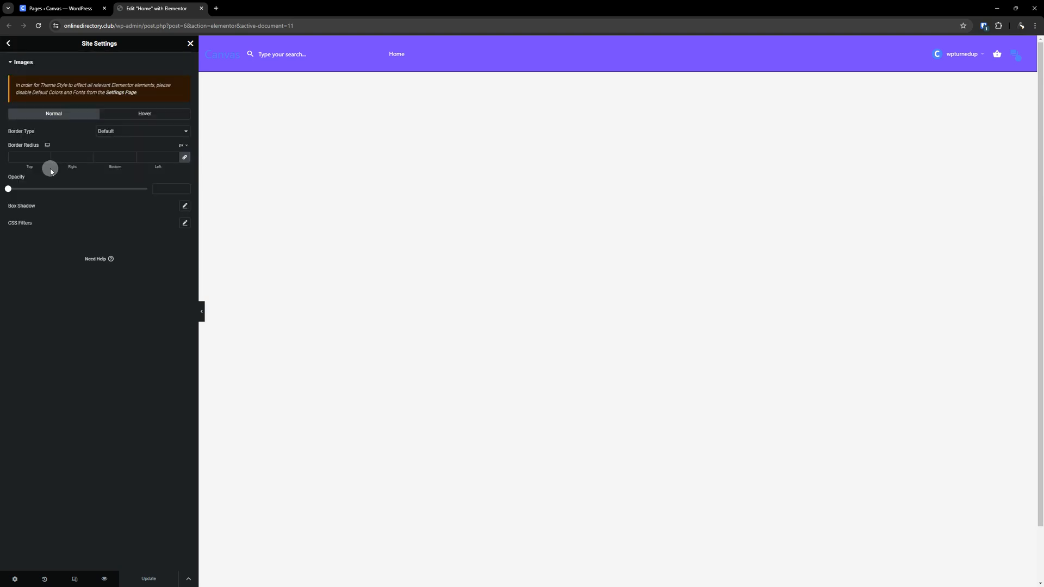
click(8, 43)
- Review the Form Fields settings, including the field's global font list and its Focus state
click(62, 173)
click(60, 184)
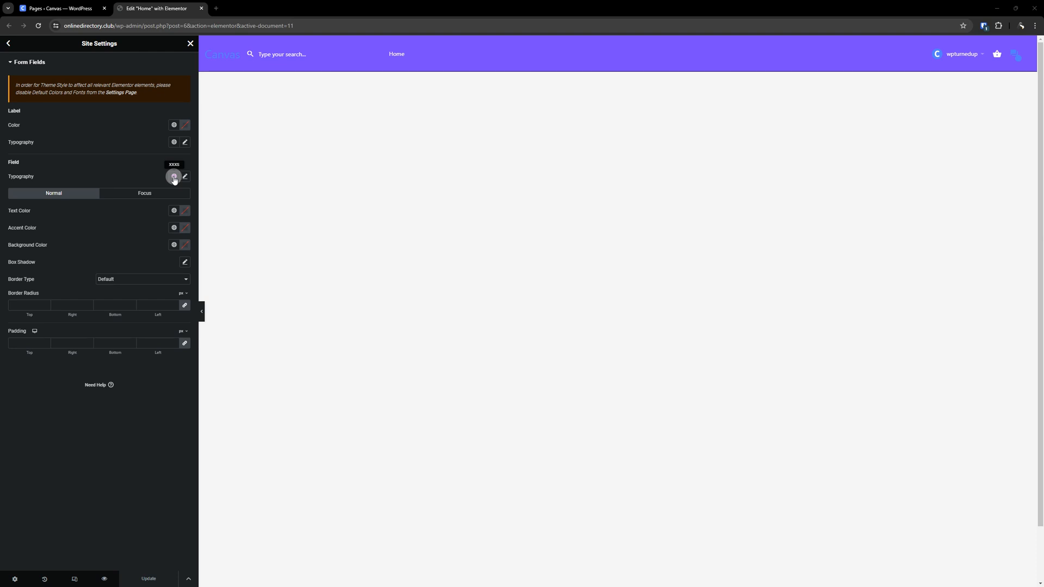
click(174, 177)
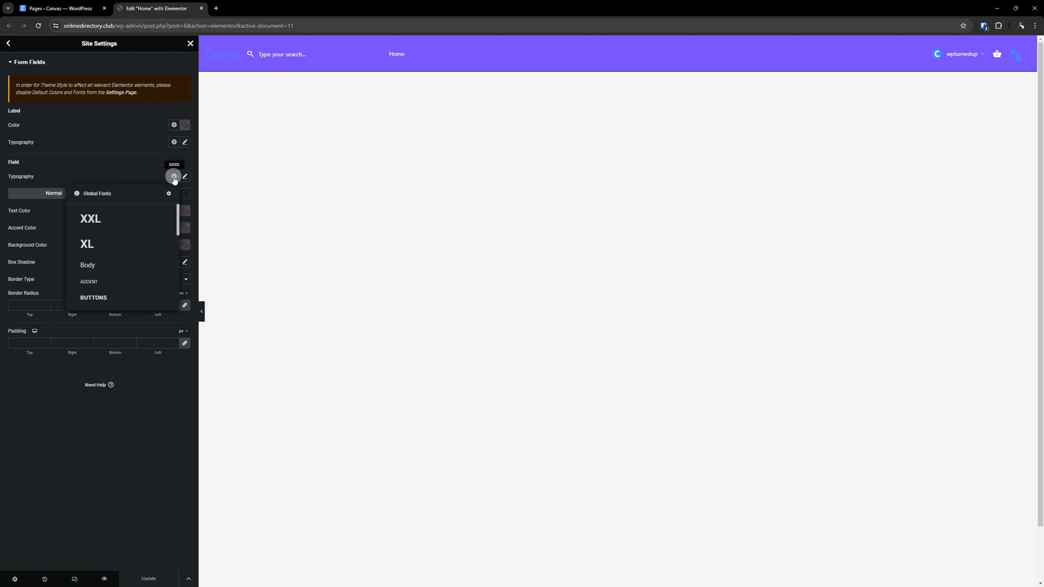
scroll(115, 235, down, 10)
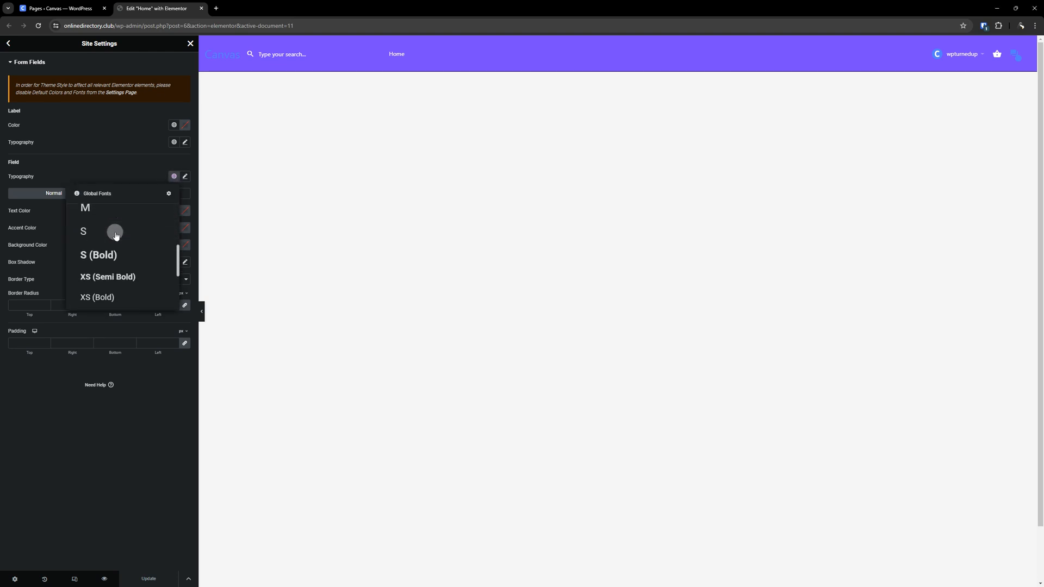
scroll(112, 261, down, 1)
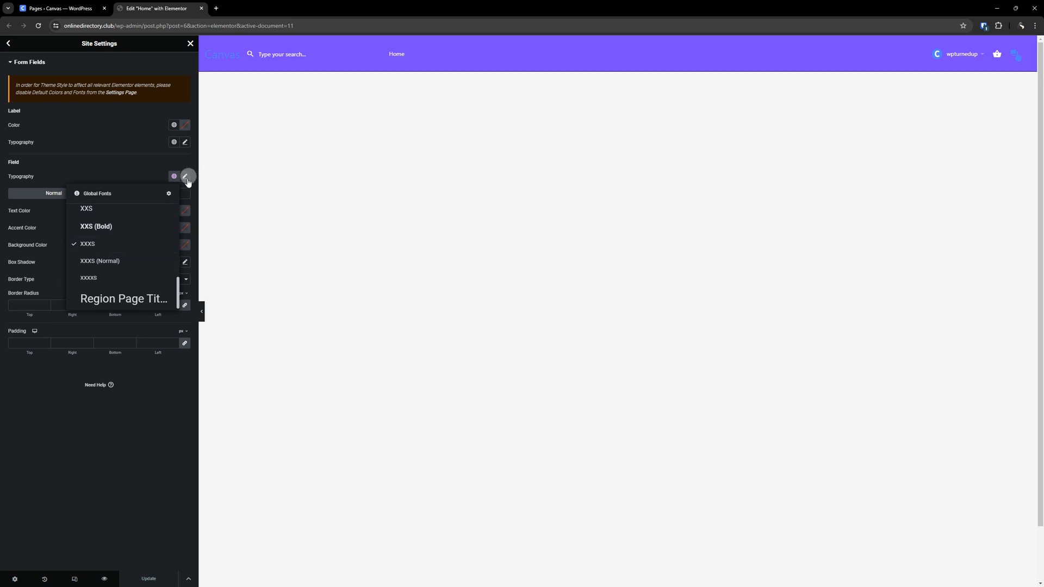
click(180, 462)
click(150, 193)
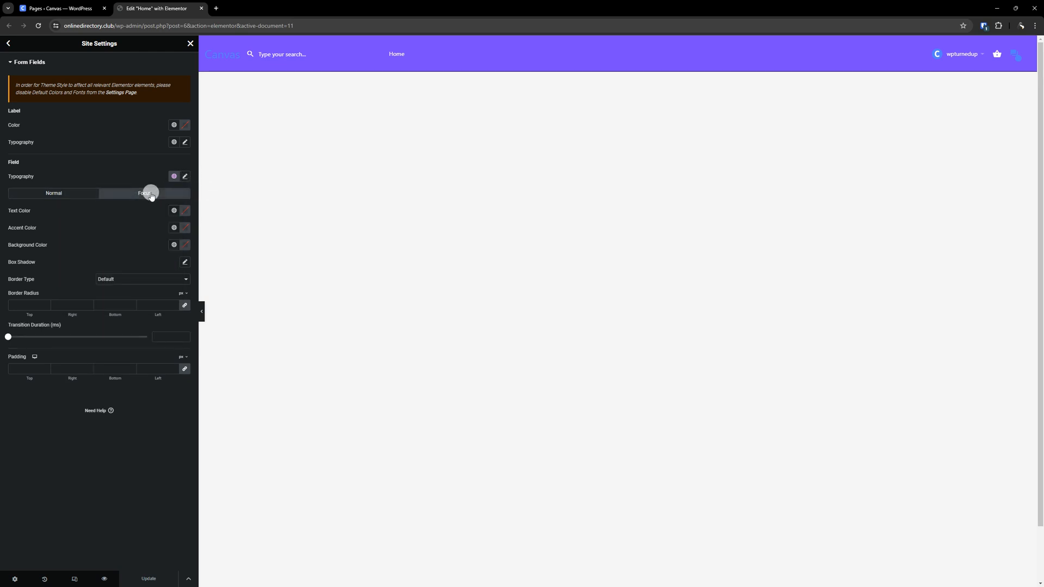
click(78, 194)
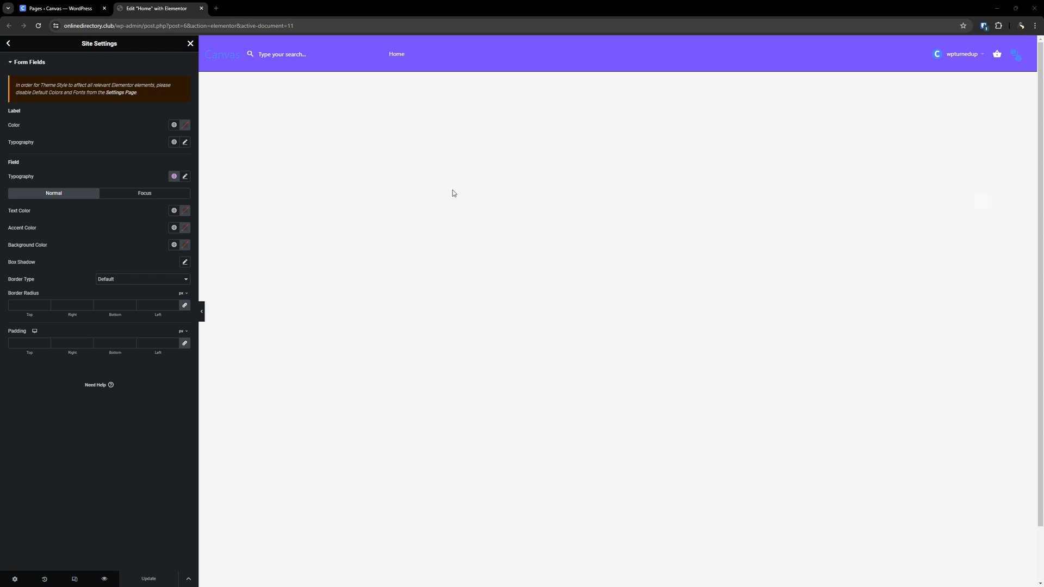
click(8, 43)
- Review the Site Identity and Background sections of Site Settings
click(18, 187)
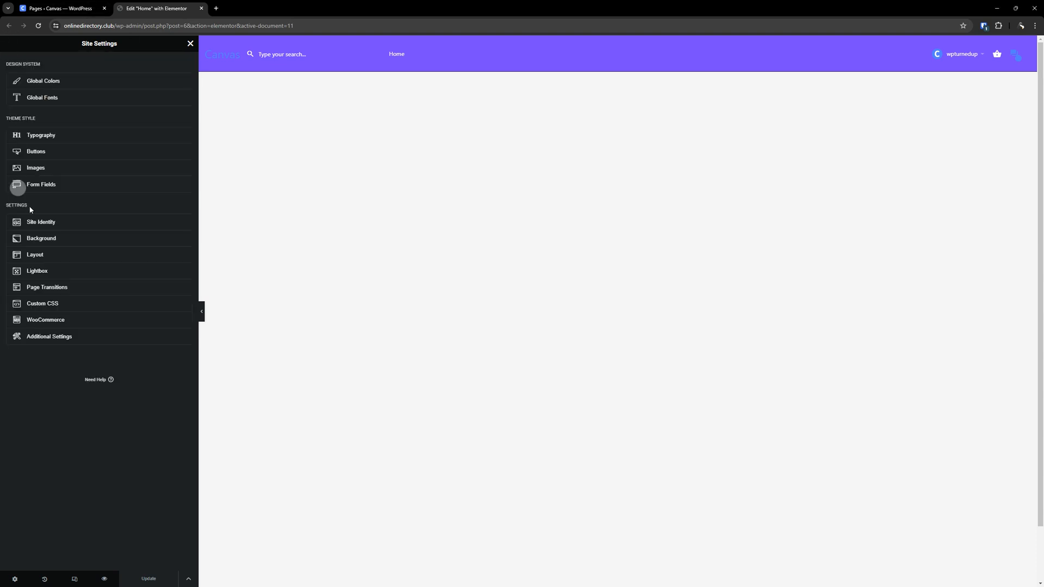
click(59, 221)
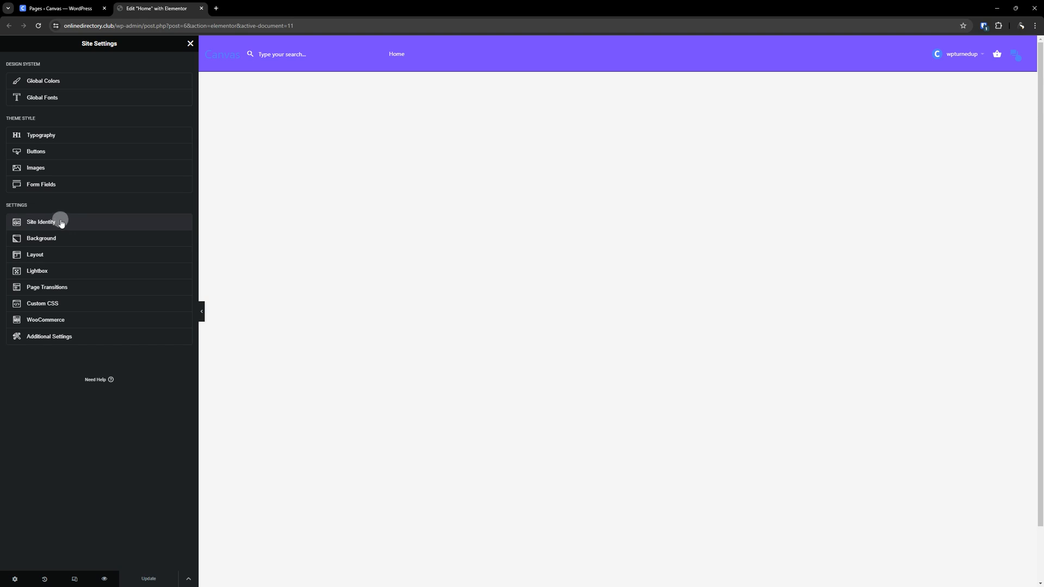
click(59, 223)
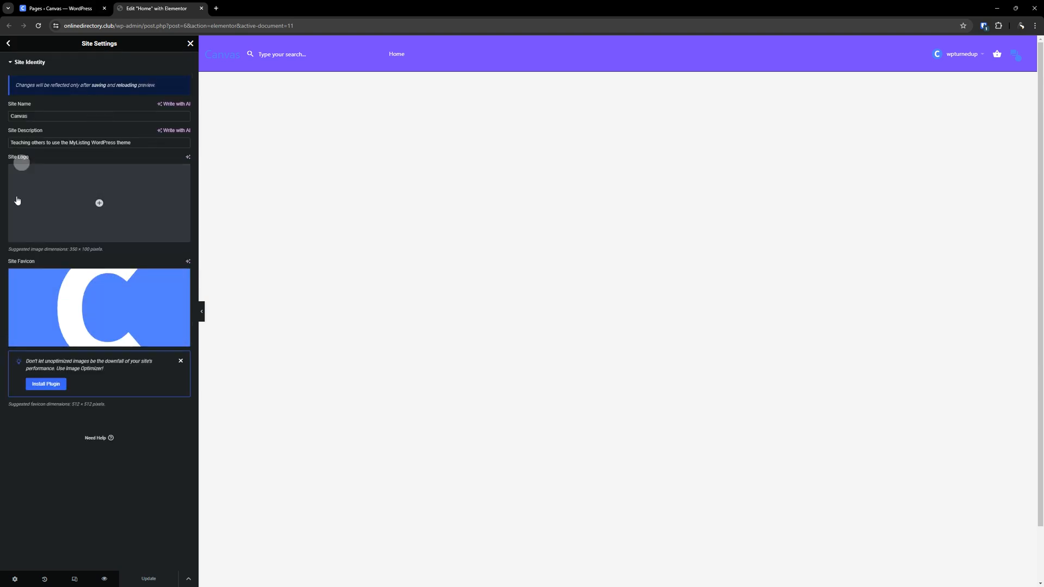
click(9, 43)
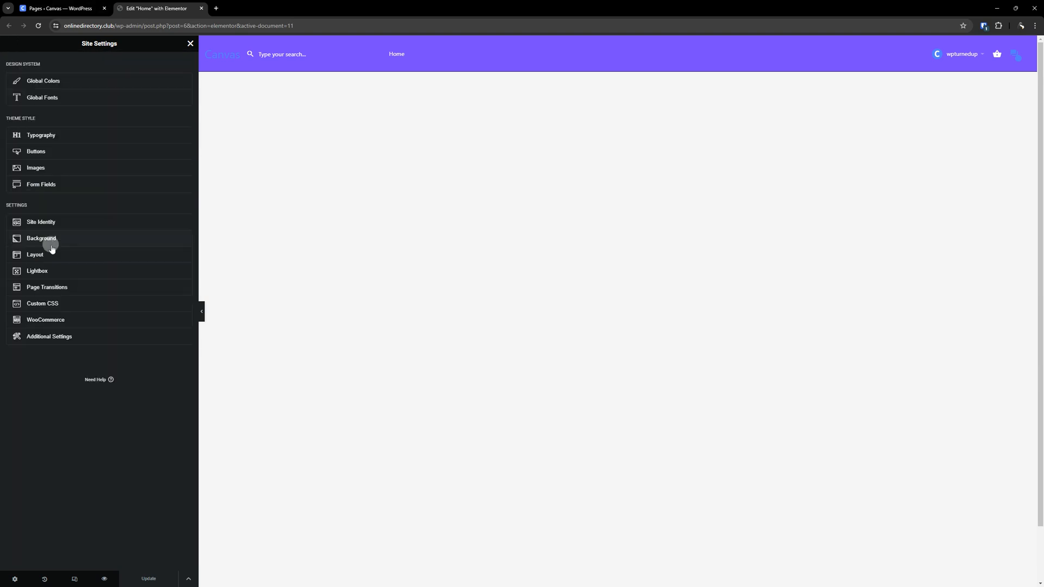
click(65, 243)
click(47, 236)
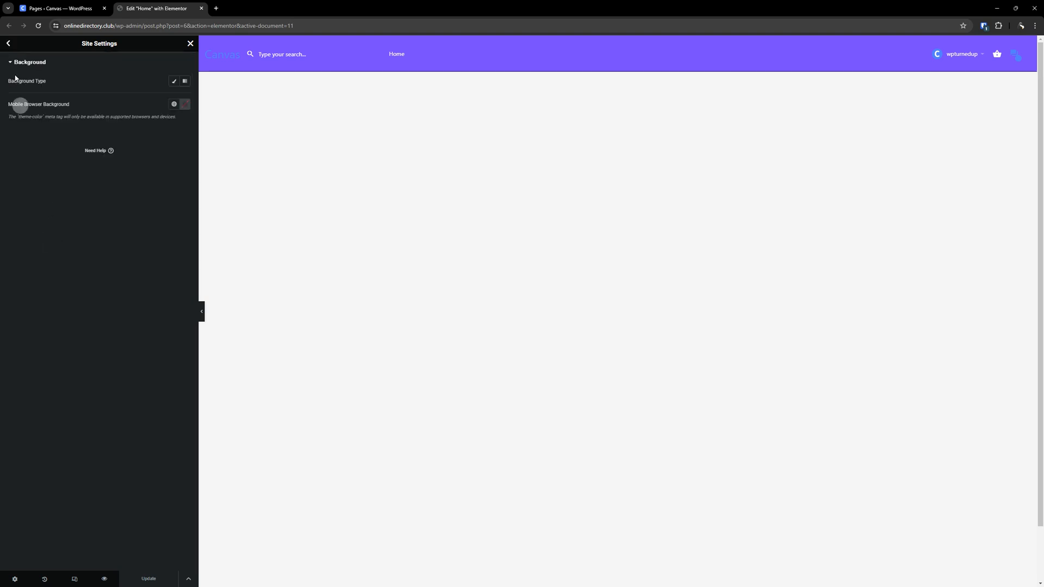
click(8, 43)
- Open the Layout settings and set the Content Width to 1200 px
click(49, 260)
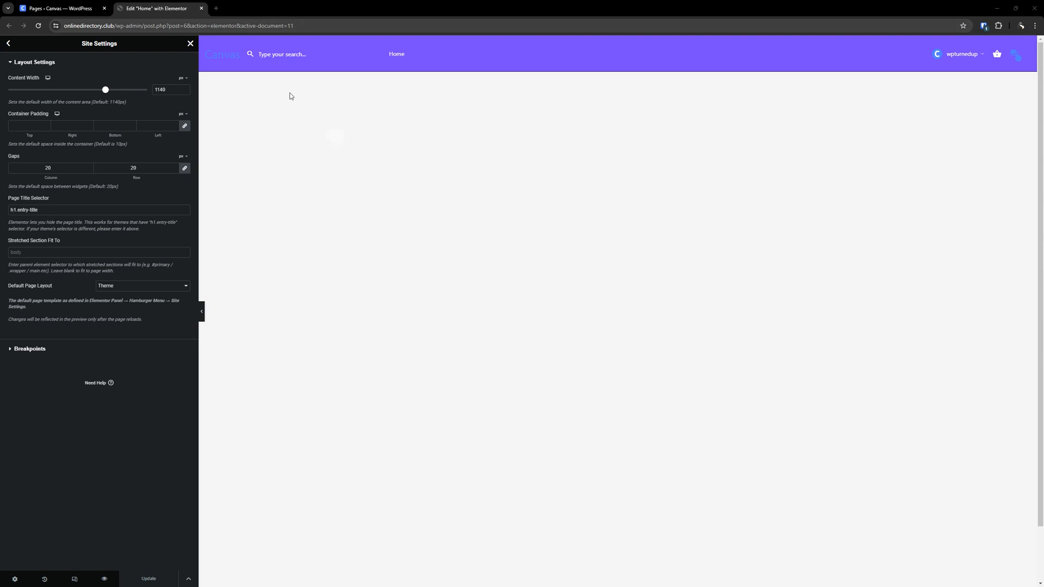
double_click(163, 89)
double_click(164, 89)
text(1200)
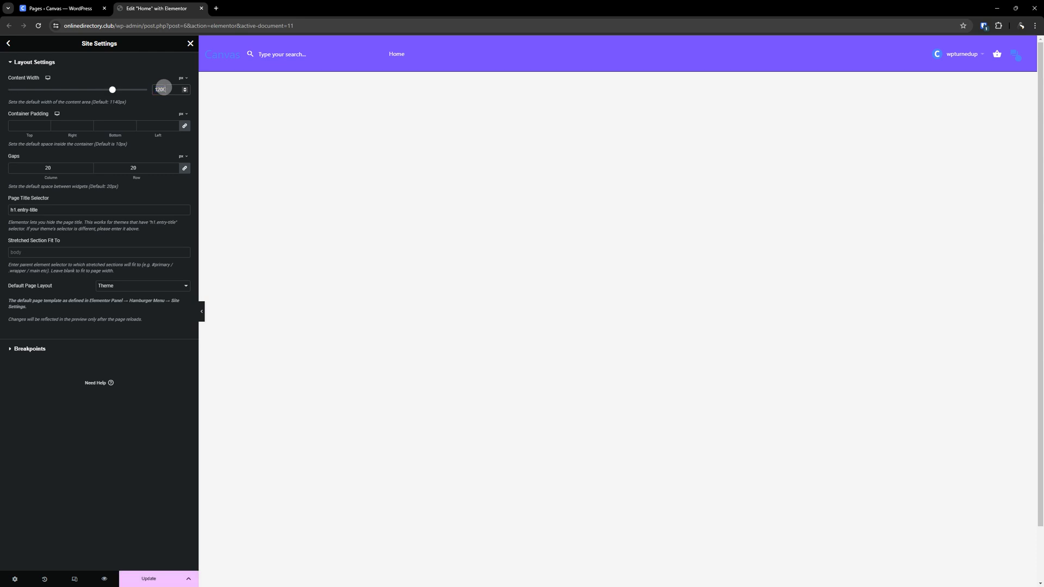
- Review the Breakpoints section of Site Settings and reopen the Layout Settings section
click(126, 464)
click(45, 352)
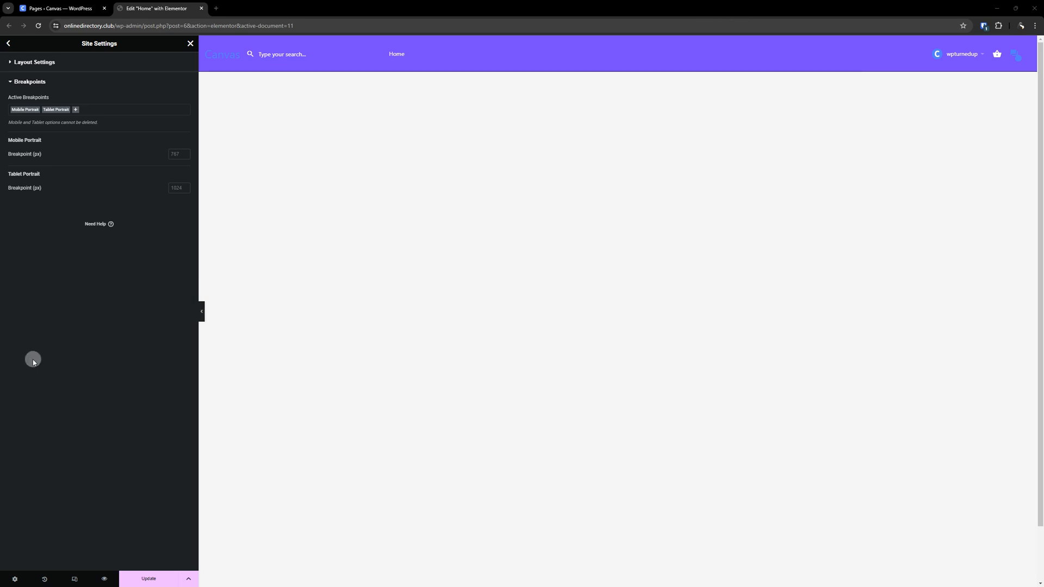
click(27, 62)
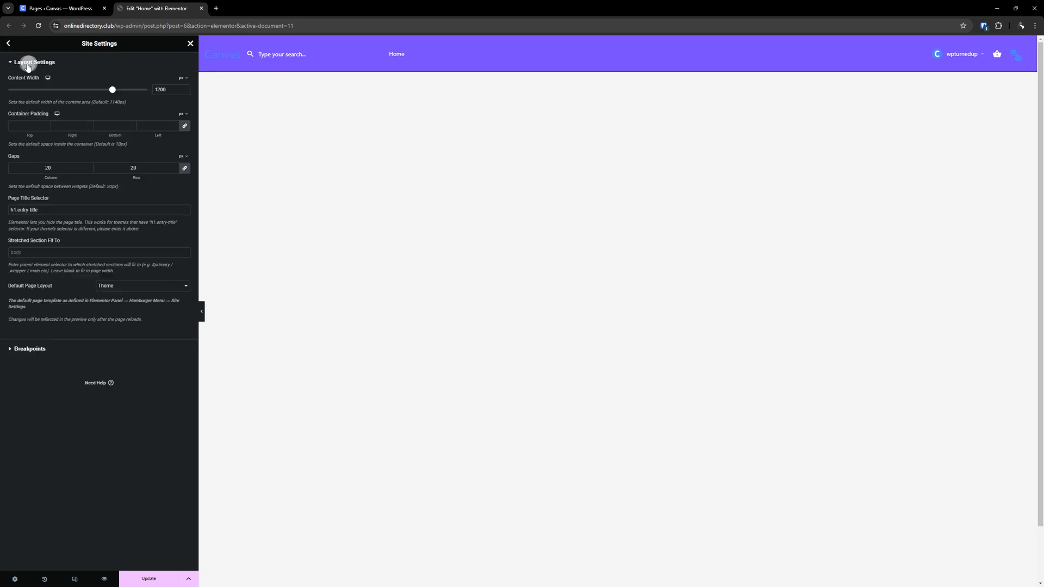
- Open the Lightbox settings and turn off Image Lightbox
click(9, 43)
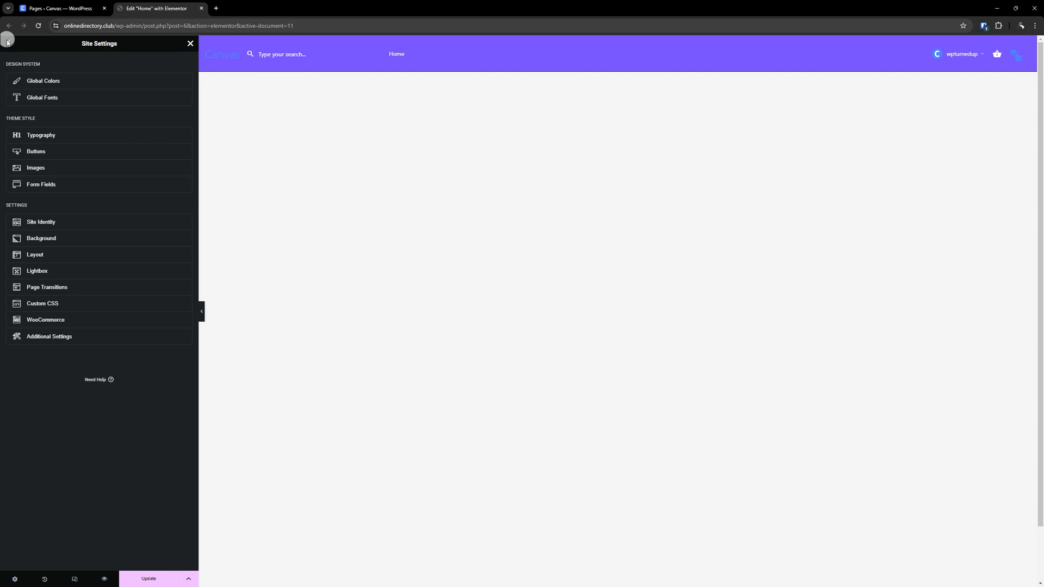
click(59, 272)
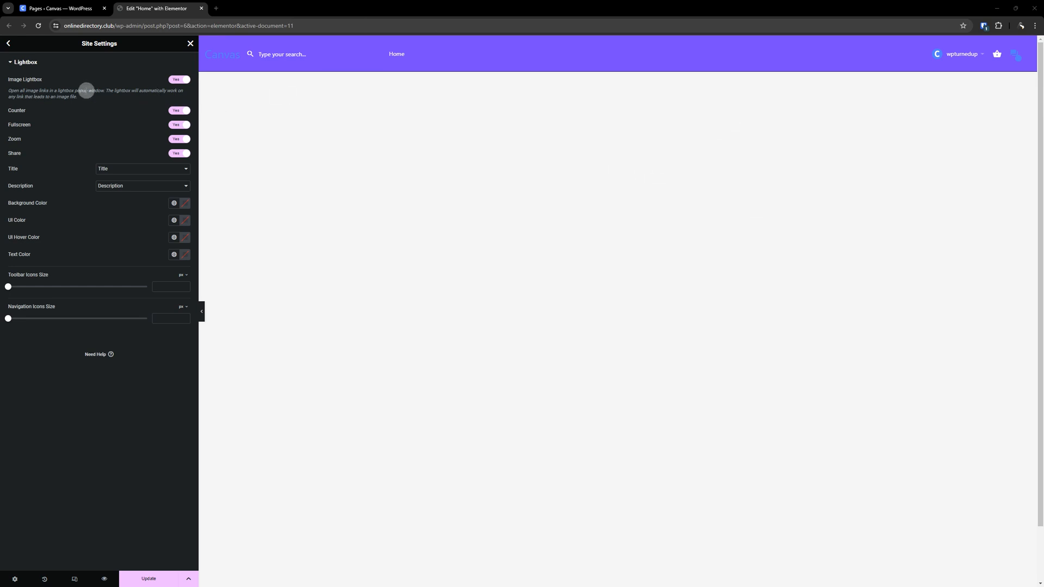
key(ctrl)
key(ctrl)
click(170, 80)
click(178, 81)
click(178, 81)
- Switch to the Asana board and open the Elementor Site Settings task to read its Layout and Lightbox notes
drag(341, 2, 255, 4)
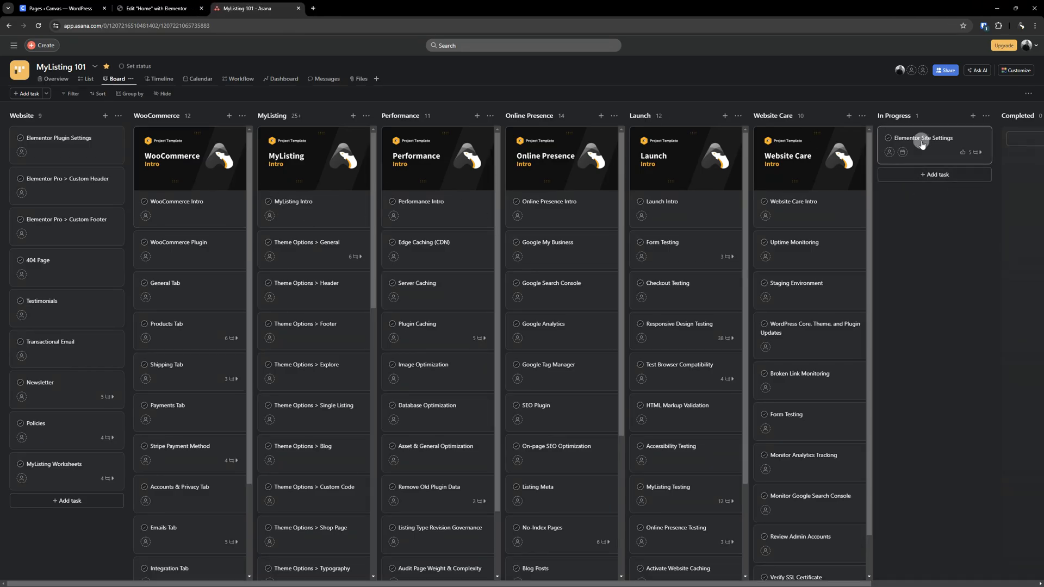
click(921, 143)
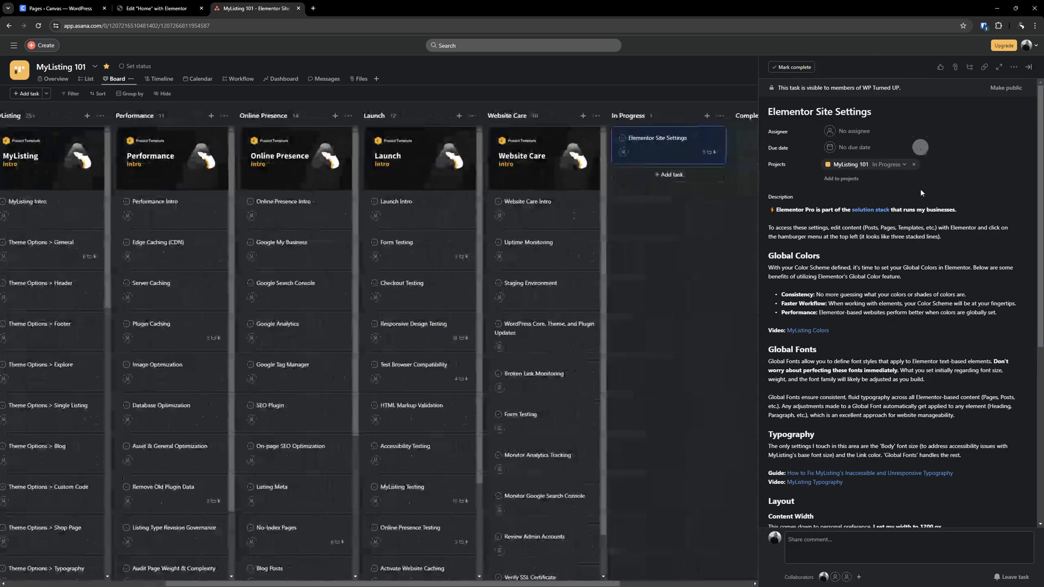
scroll(855, 294, down, 6)
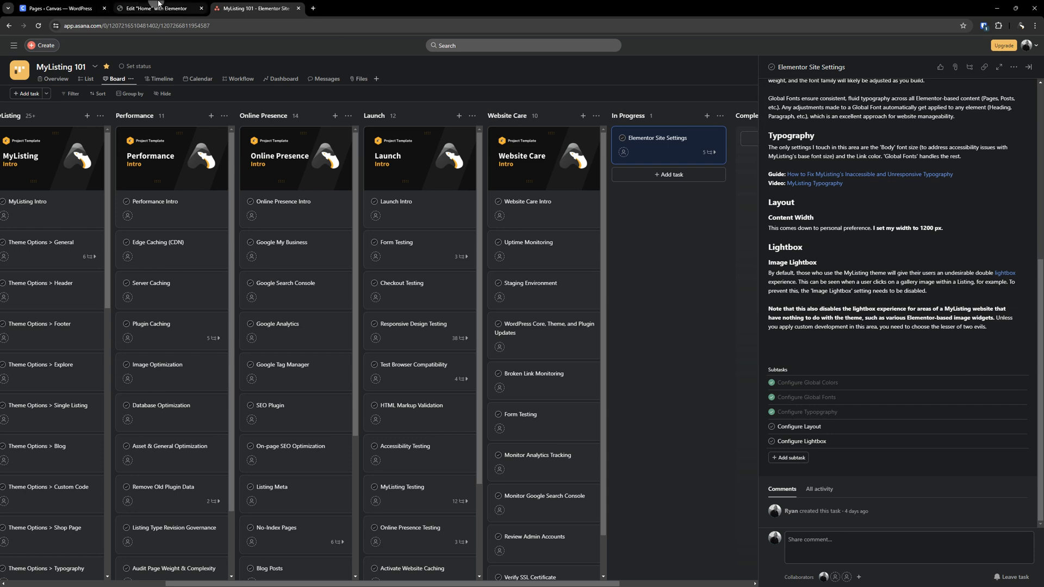
- Return to the Elementor editor, keep Image Lightbox off, and save the Site Settings with Update
click(156, 5)
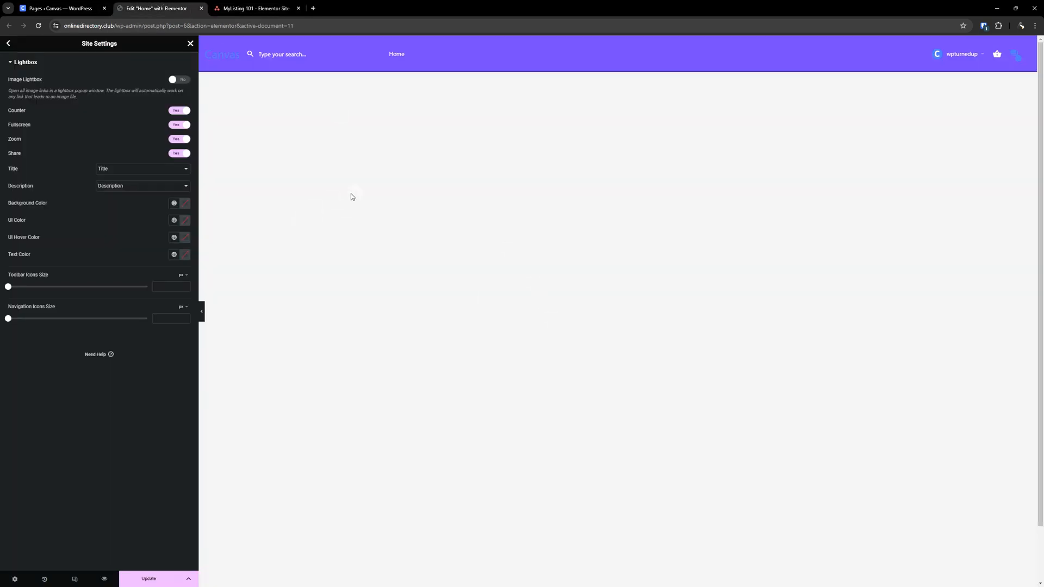
click(176, 79)
click(170, 80)
click(7, 43)
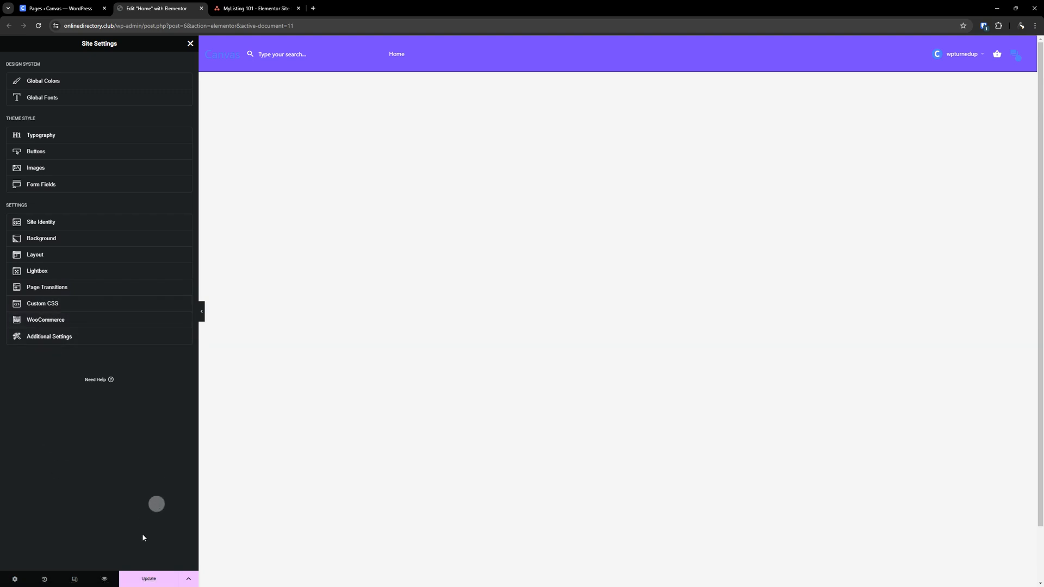
click(162, 580)
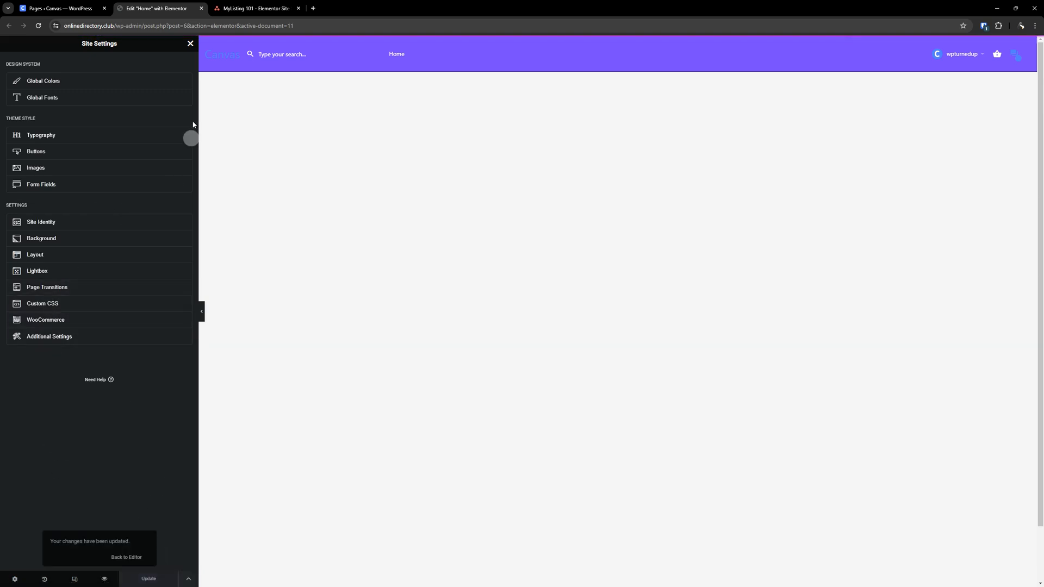
- Close the Site Settings panel in the Elementor editor
click(278, 6)
click(145, 8)
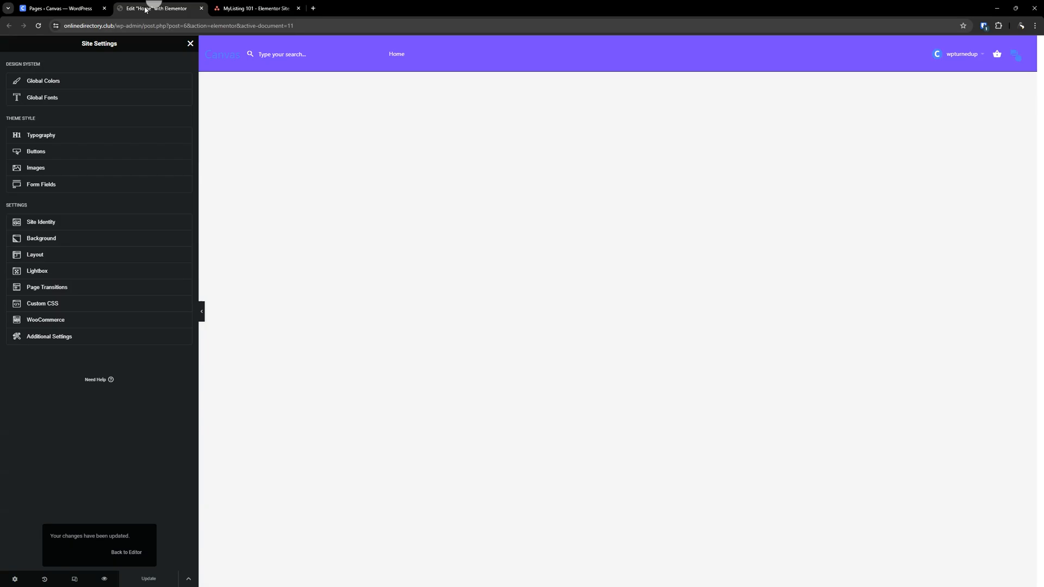
click(189, 43)
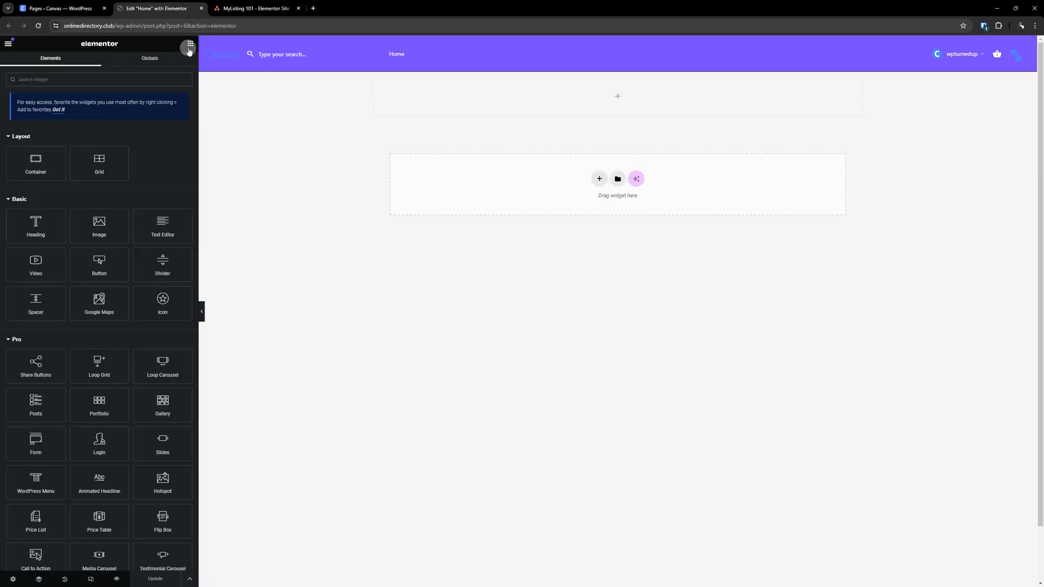
- Open User Preferences from the editor menu and review its options
click(9, 45)
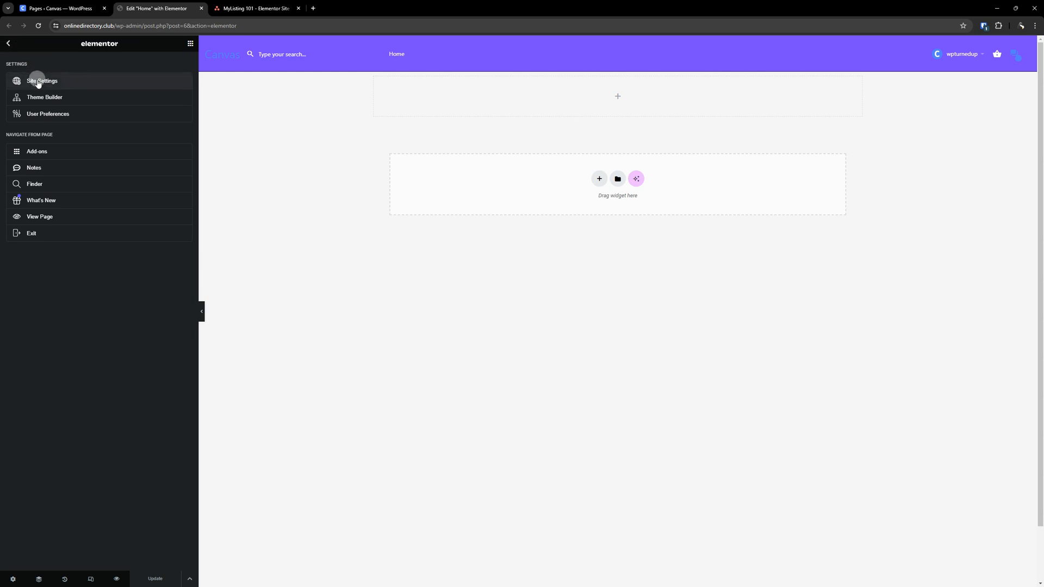
click(50, 114)
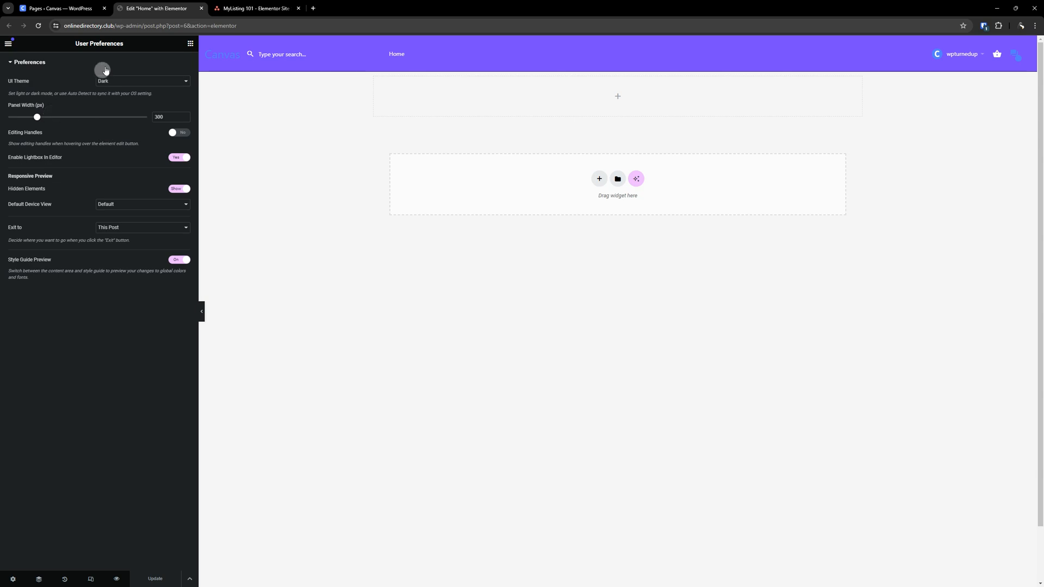
click(138, 292)
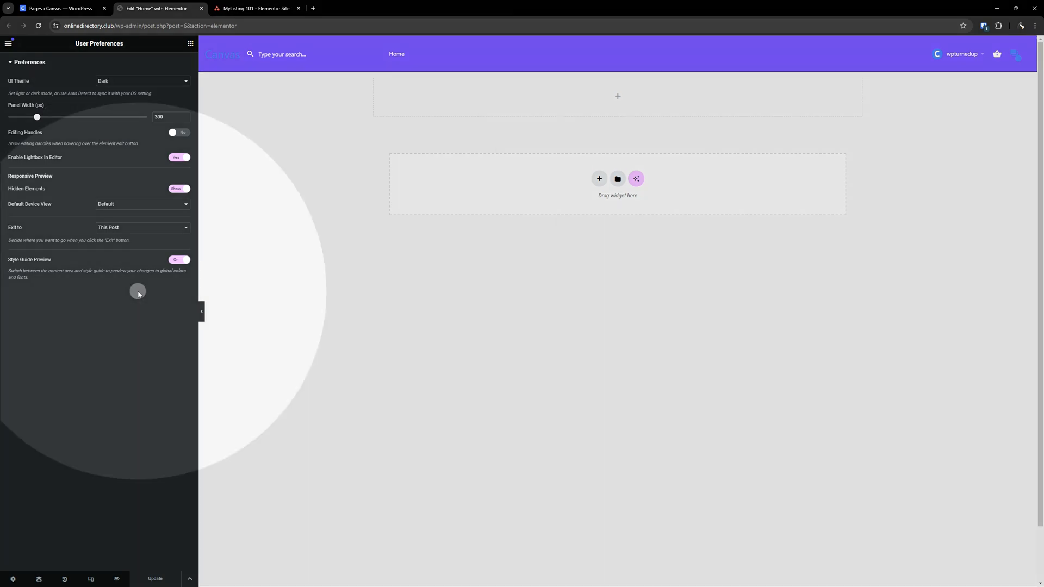
click(138, 292)
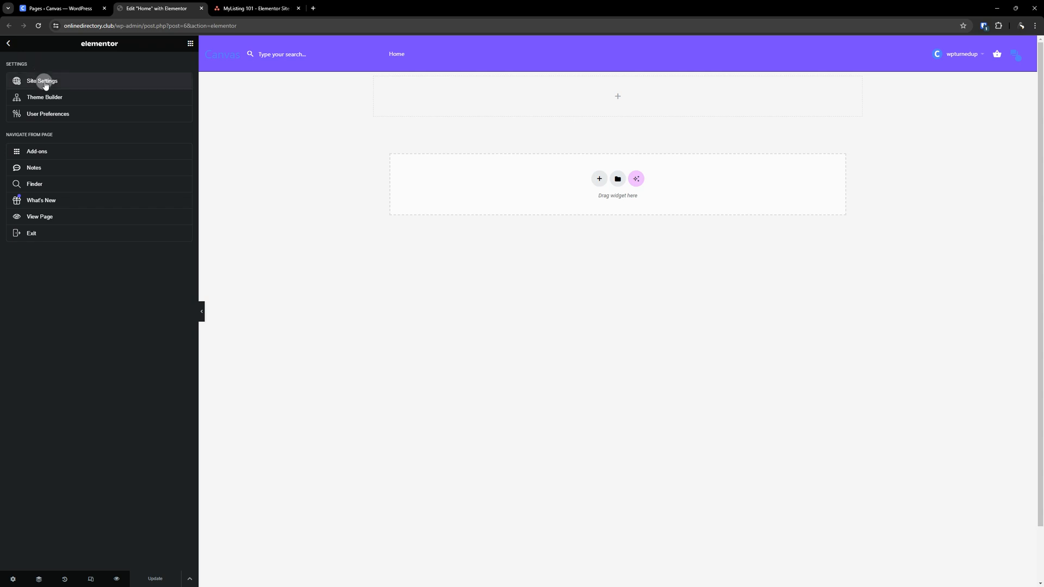
- In Asana, mark the Configure Layout and Configure Lightbox subtasks complete
click(254, 8)
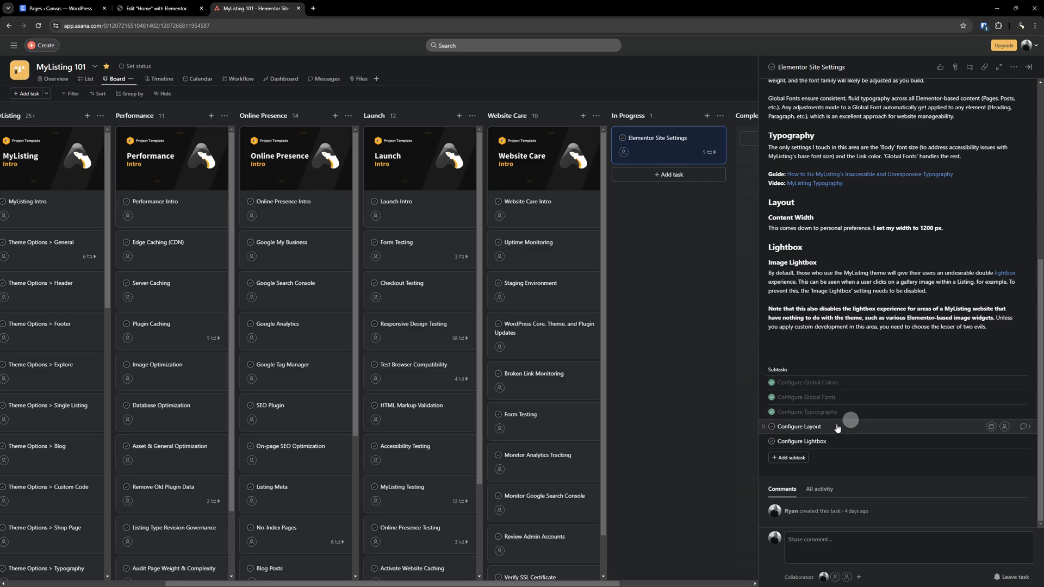
click(771, 426)
click(771, 441)
- Close the task details and delete the Elementor Site Settings task from the In Progress column
scroll(827, 268, up, 2)
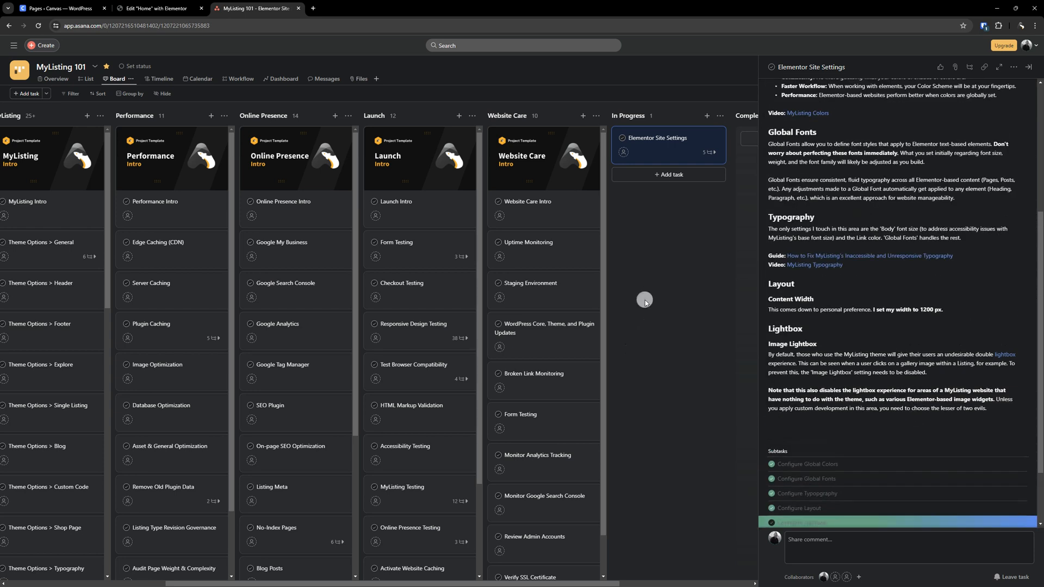
click(645, 301)
right_click(737, 149)
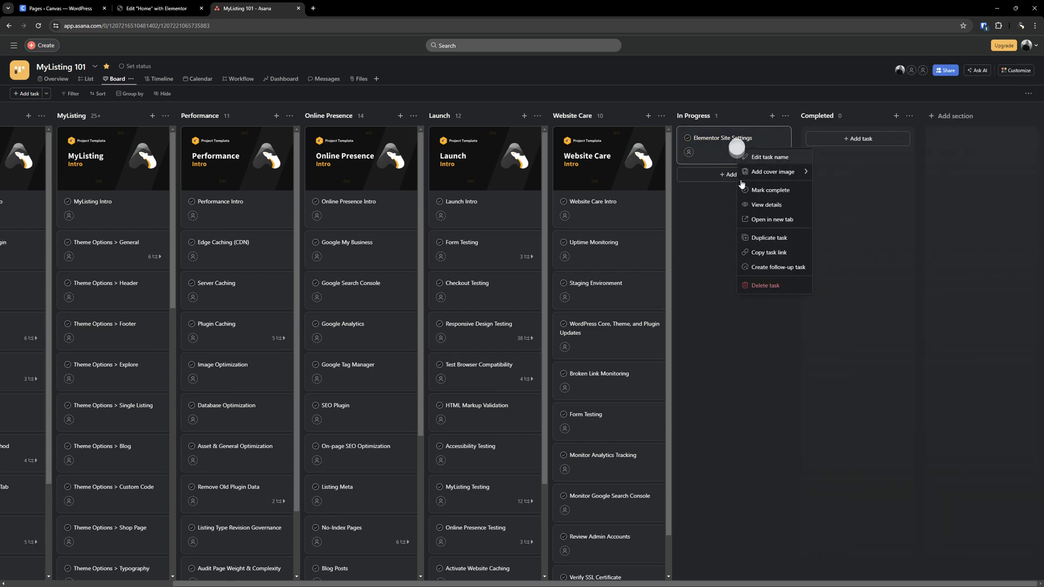
click(759, 286)
- Scroll the board back and open the Elementor Plugin Settings task to read its notes
drag(508, 583, 275, 582)
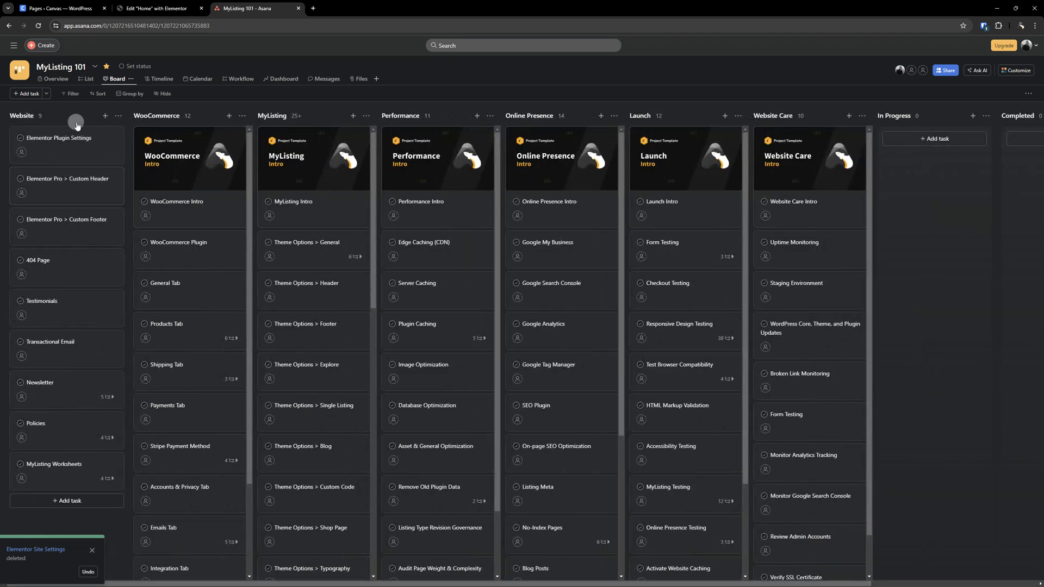
click(68, 138)
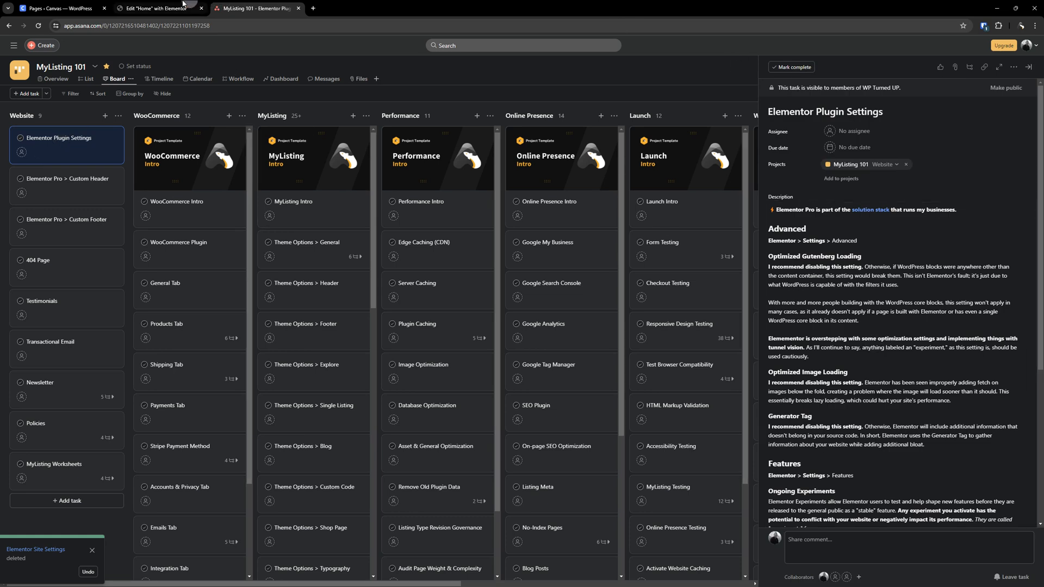
click(184, 6)
click(217, 5)
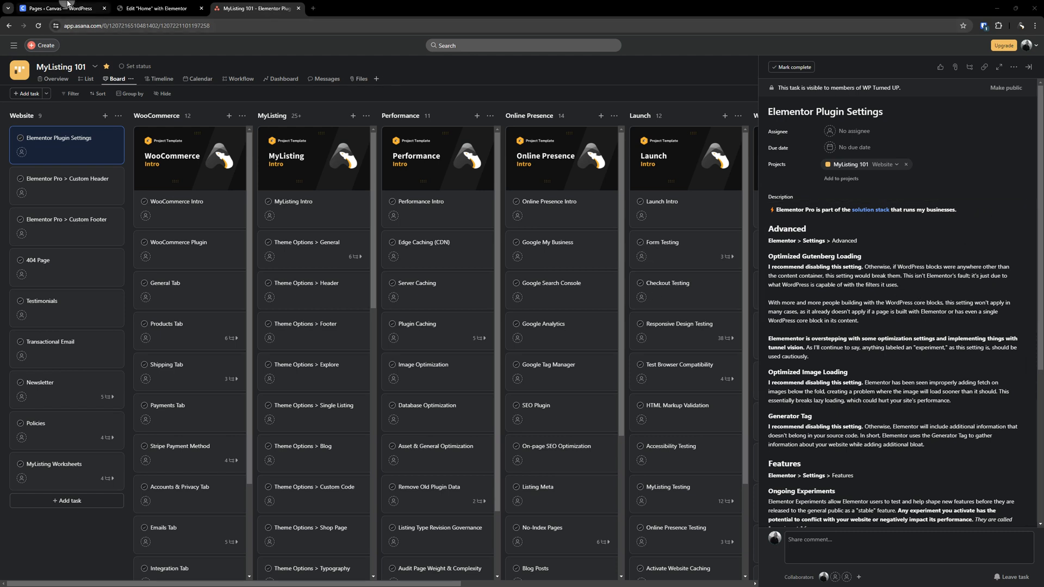
- Switch to the WordPress admin, open Elementor's Settings page, and view its Integrations and General tabs
click(65, 7)
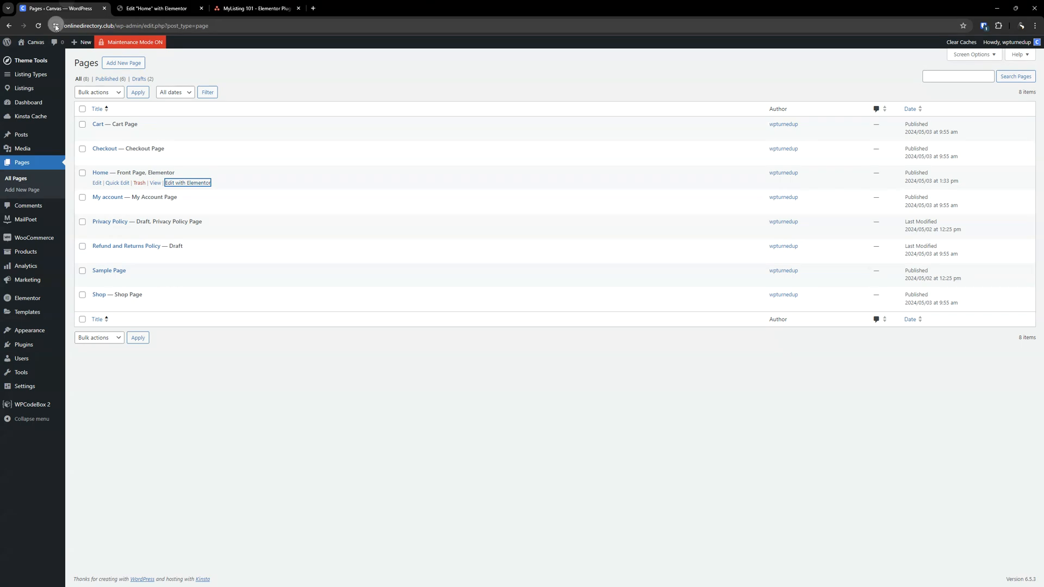
click(238, 404)
mouse_move(38, 299)
click(89, 315)
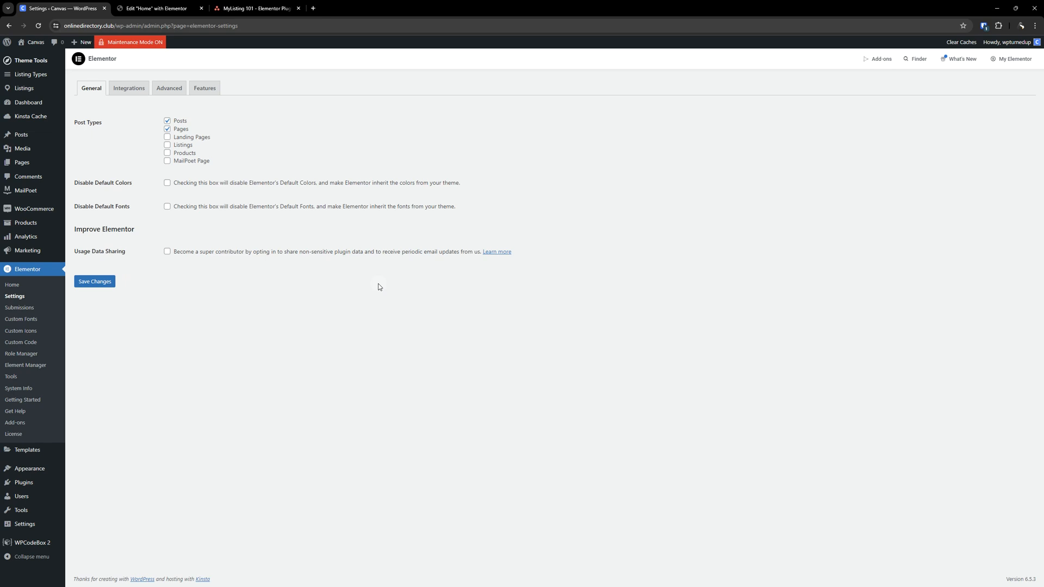
click(144, 90)
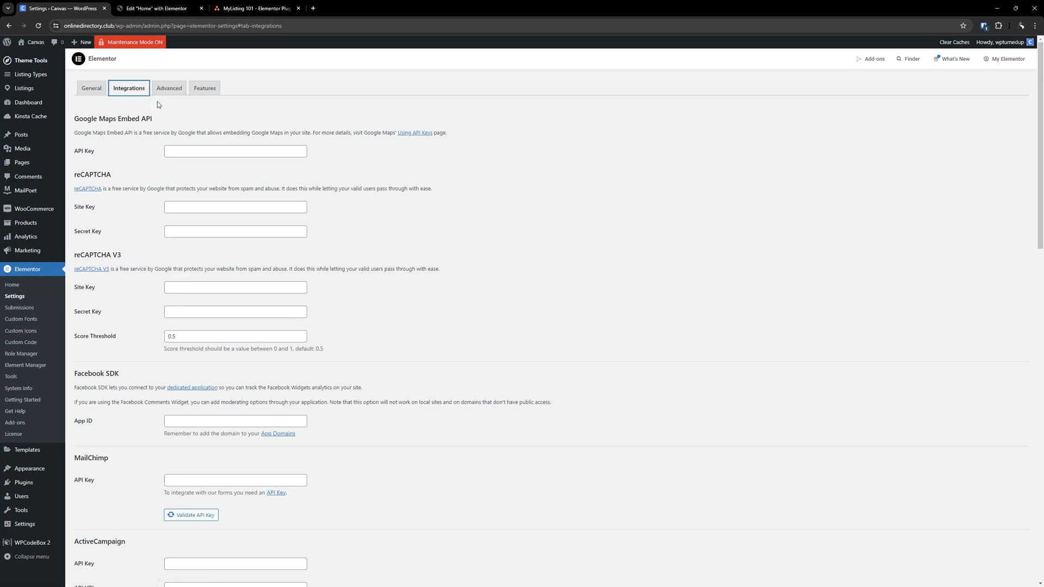
click(161, 92)
click(96, 94)
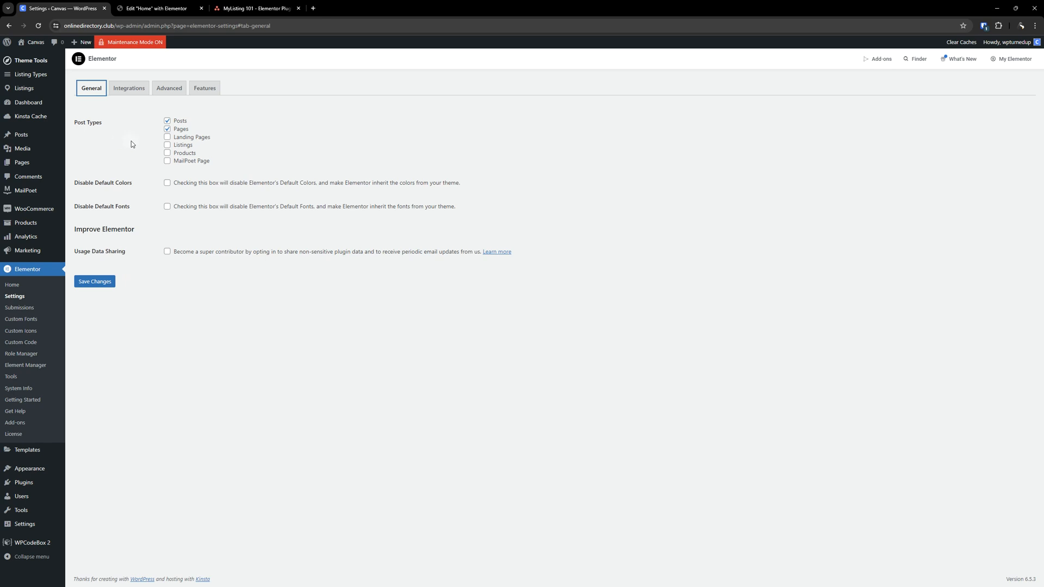
- Compare the task notes with Elementor's Advanced, Features and General settings tabs
click(144, 4)
click(255, 7)
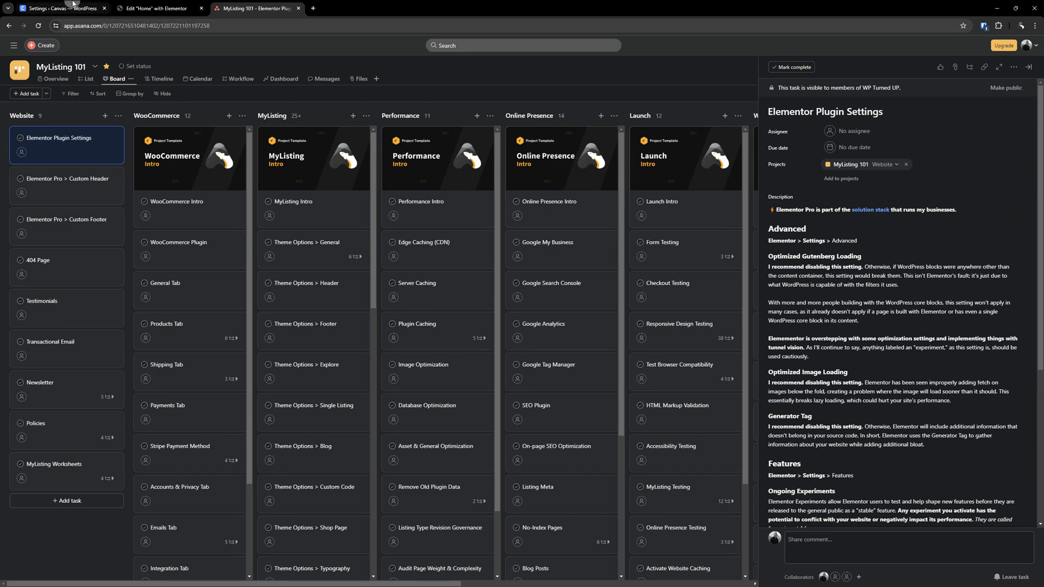
click(71, 8)
click(173, 91)
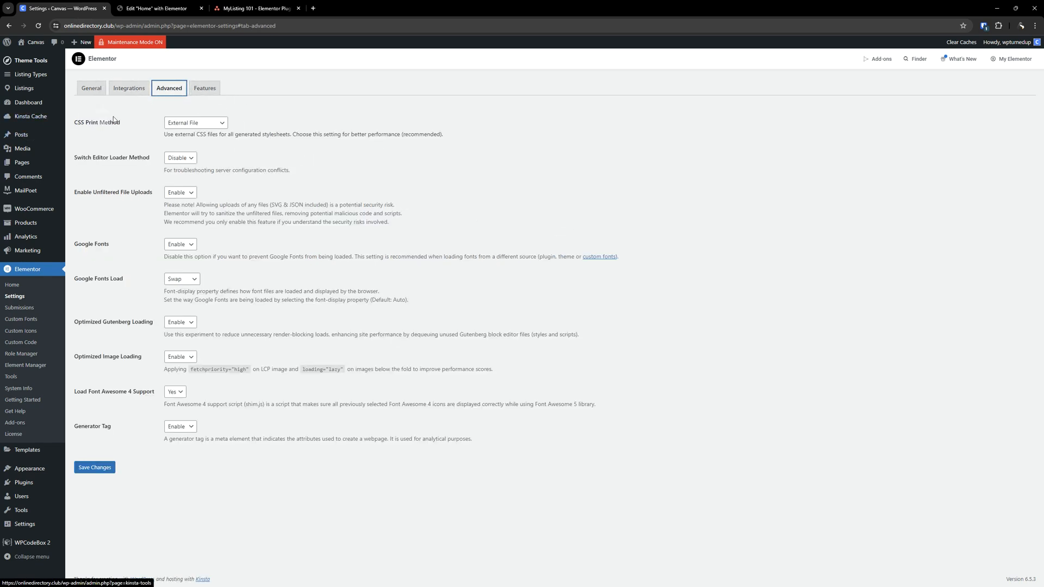
click(145, 93)
click(170, 89)
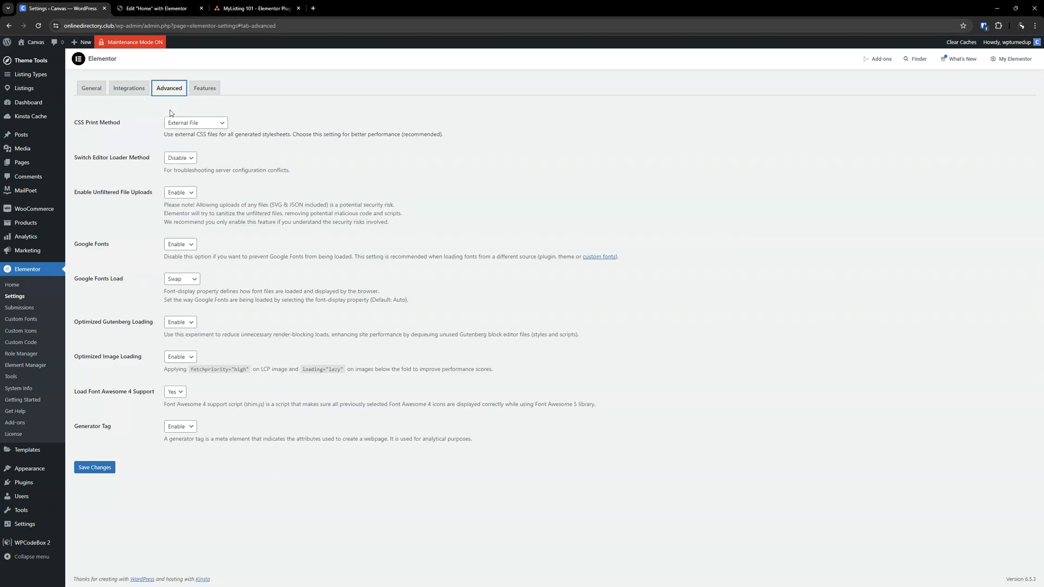
click(204, 88)
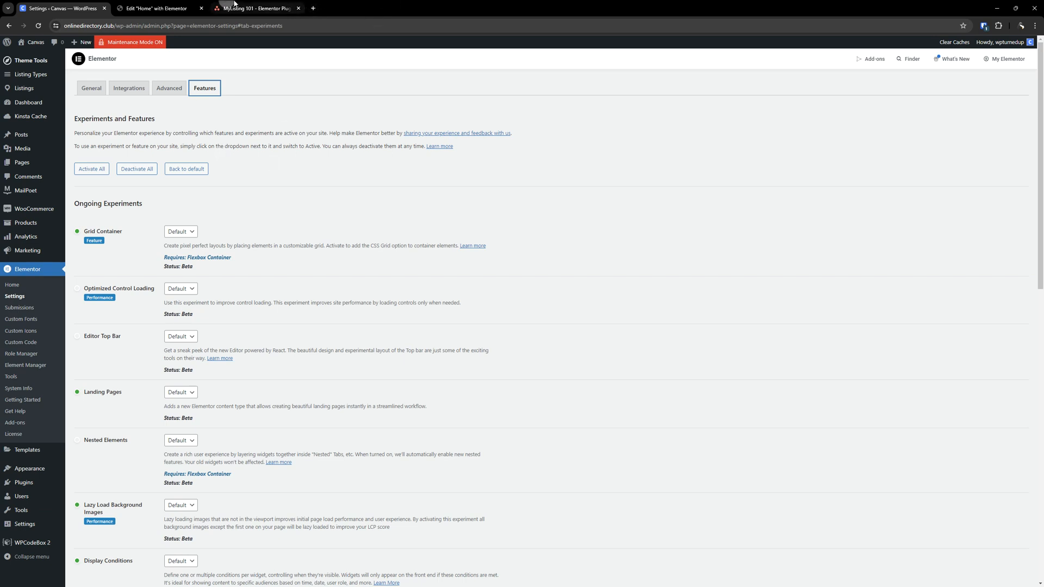
click(92, 89)
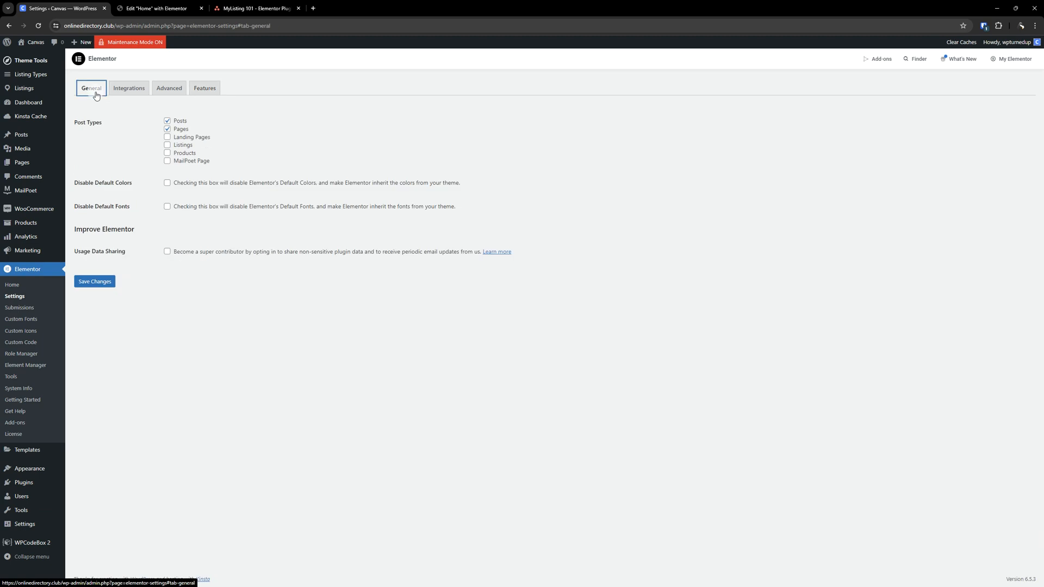
click(297, 399)
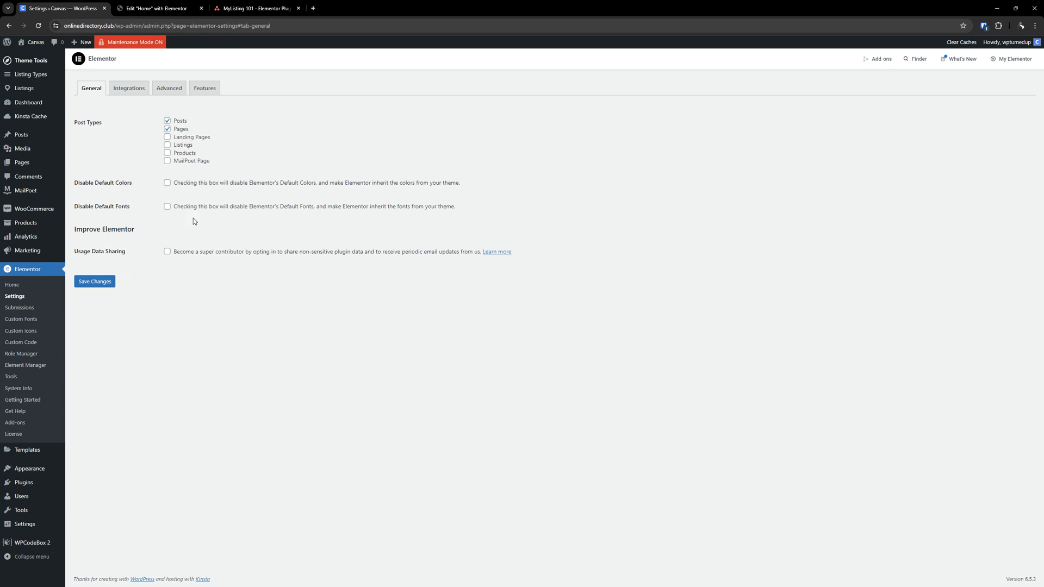
- Open the Integrations tab and scroll through its API key fields
click(133, 89)
scroll(178, 281, down, 5)
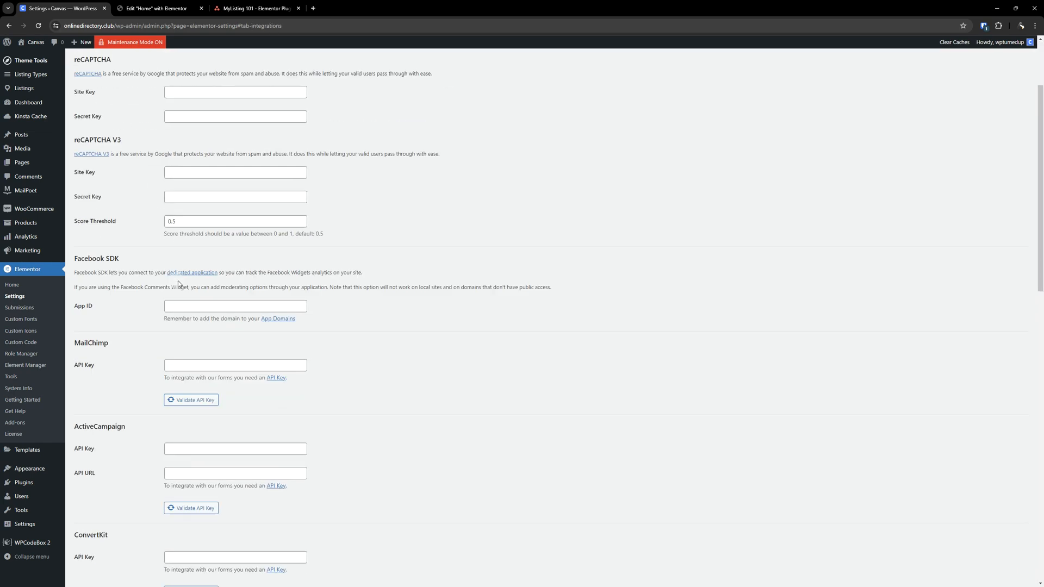
scroll(179, 277, down, 10)
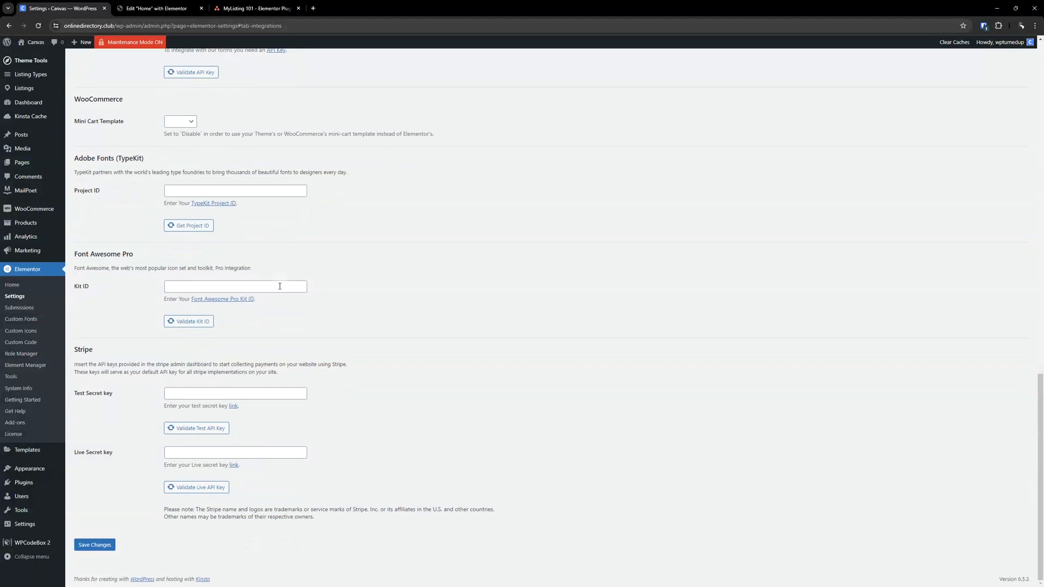
scroll(290, 314, up, 8)
scroll(290, 314, up, 8)
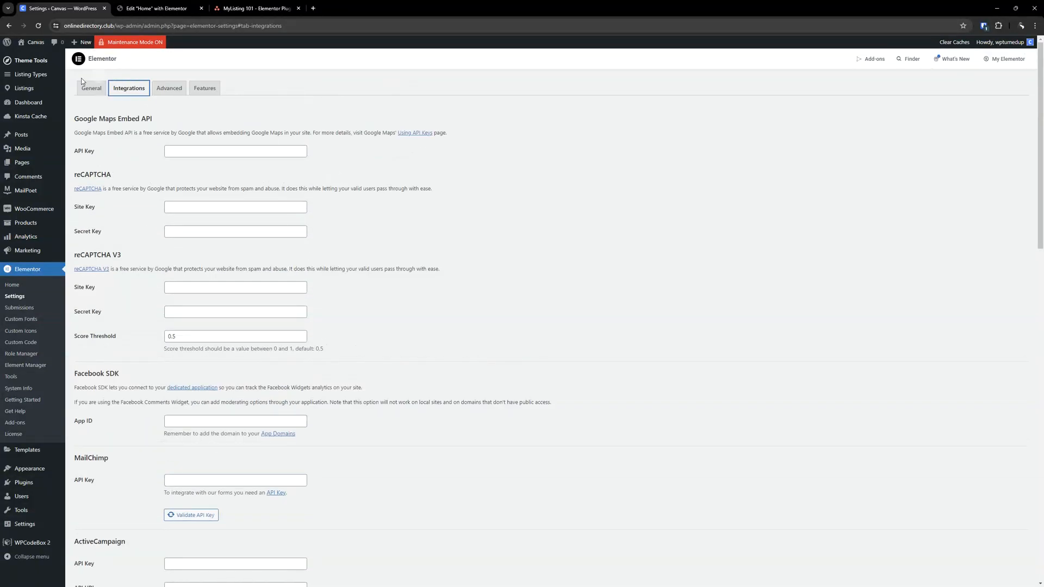
- Switch between the General and Integrations tabs and examine the Google Maps Embed API key field
click(102, 86)
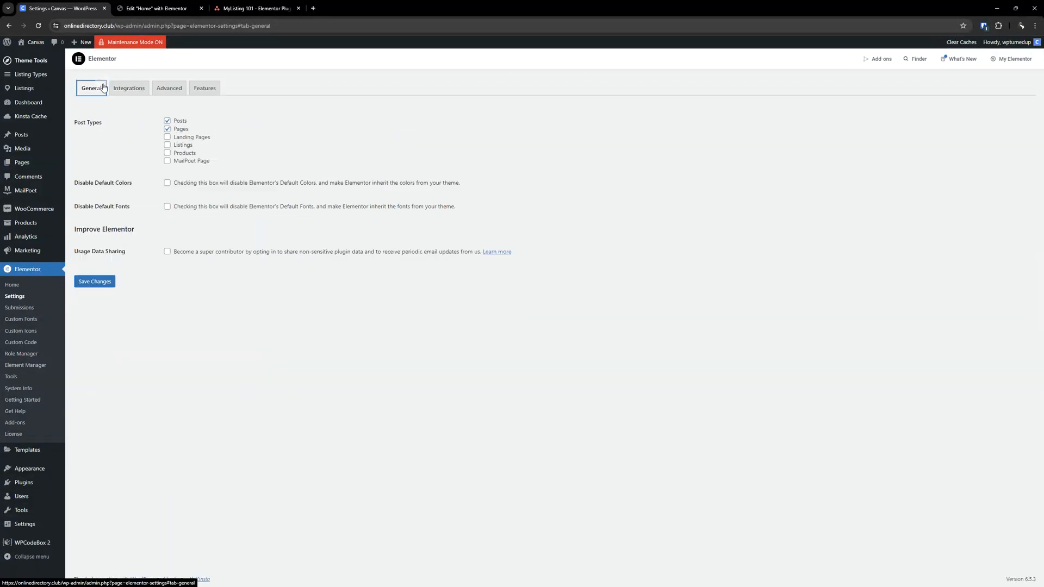
click(118, 89)
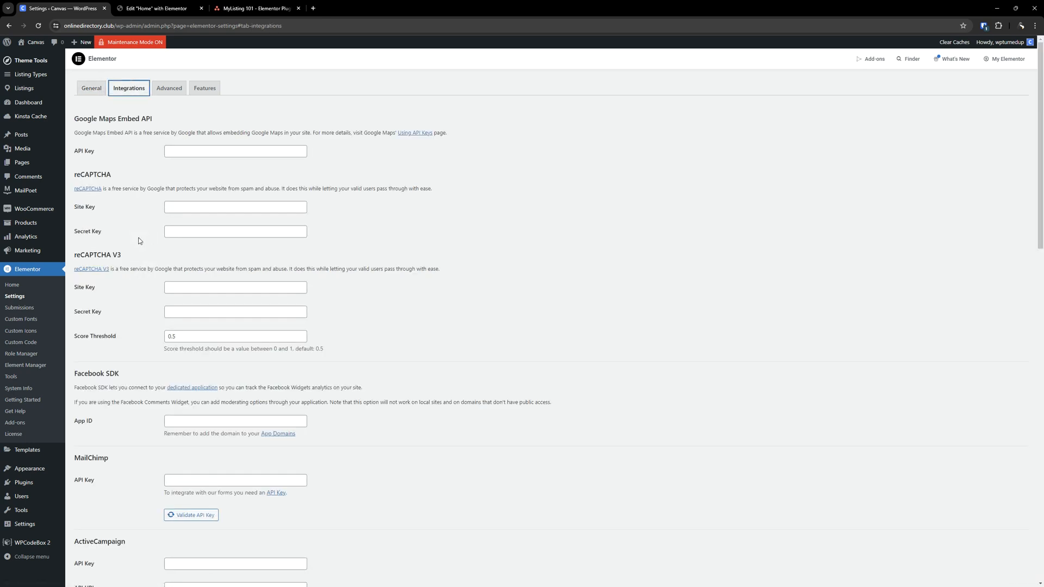
triple_click(133, 116)
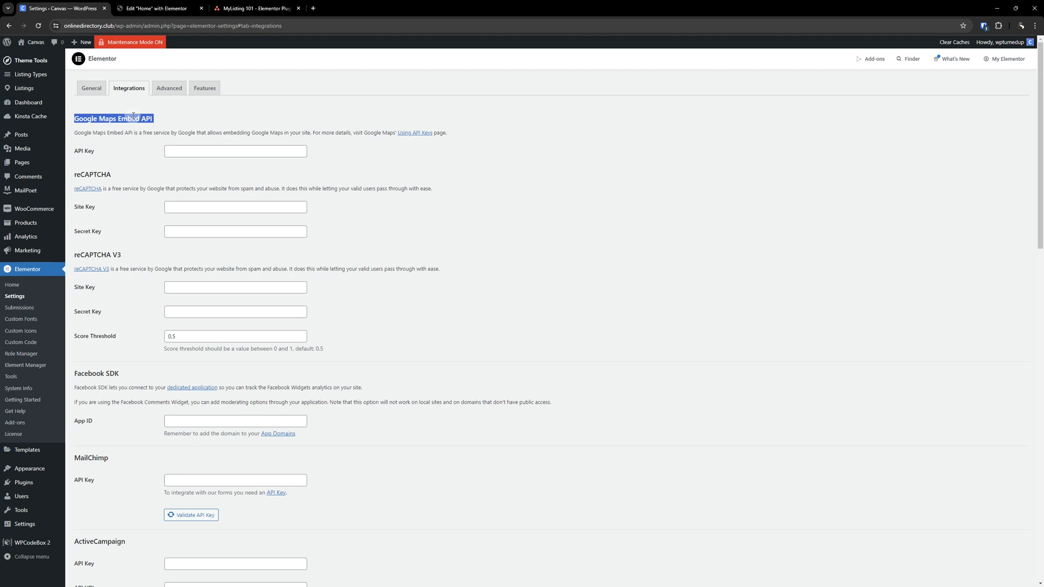
triple_click(111, 122)
click(282, 147)
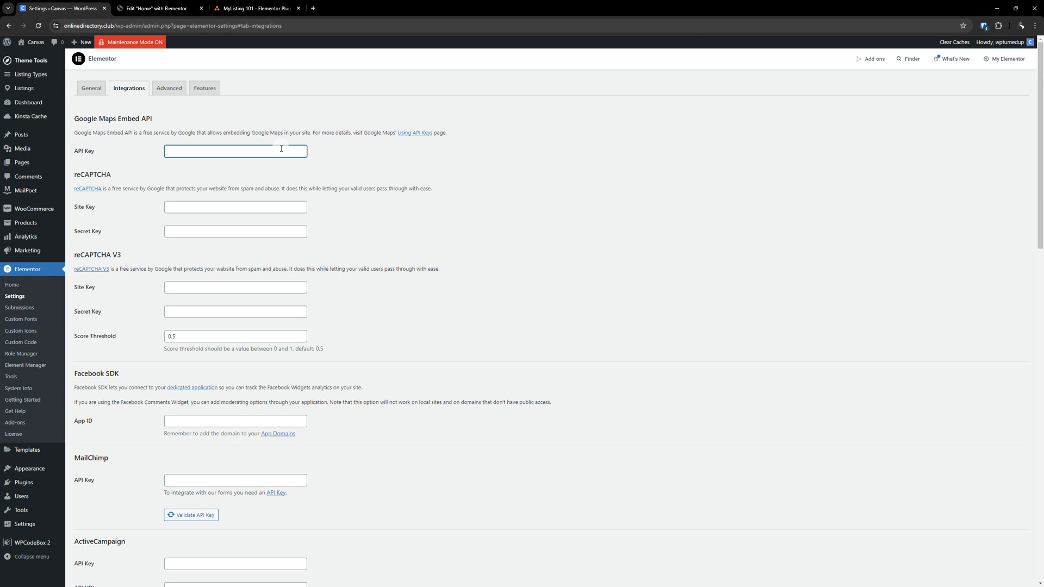
click(365, 168)
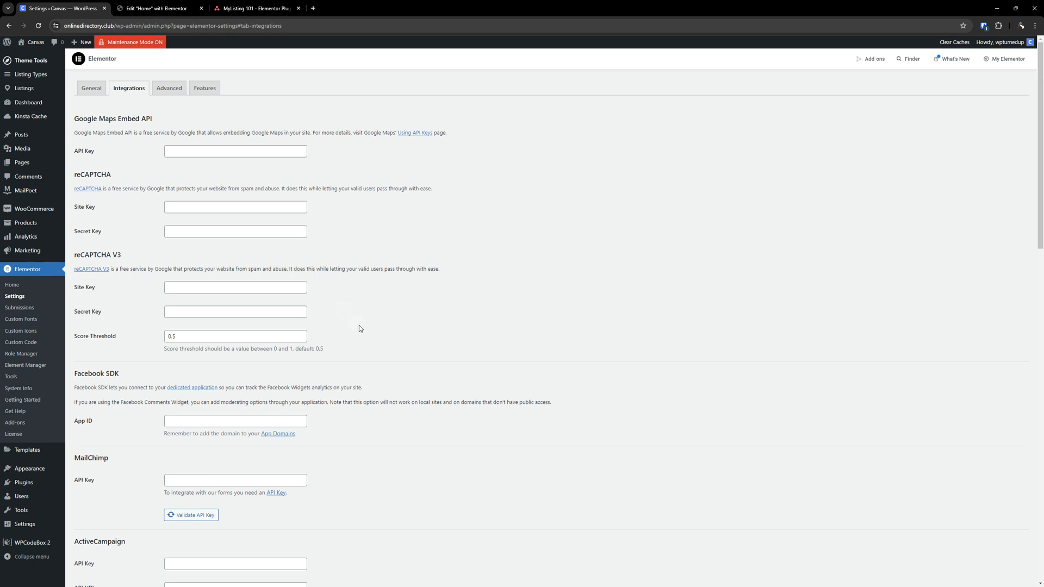
- Scroll down the Integrations tab, examining the MailChimp, ActiveCampaign, ConvertKit, Drip and other email service sections
scroll(357, 325, down, 3)
drag(118, 171, 75, 170)
click(442, 254)
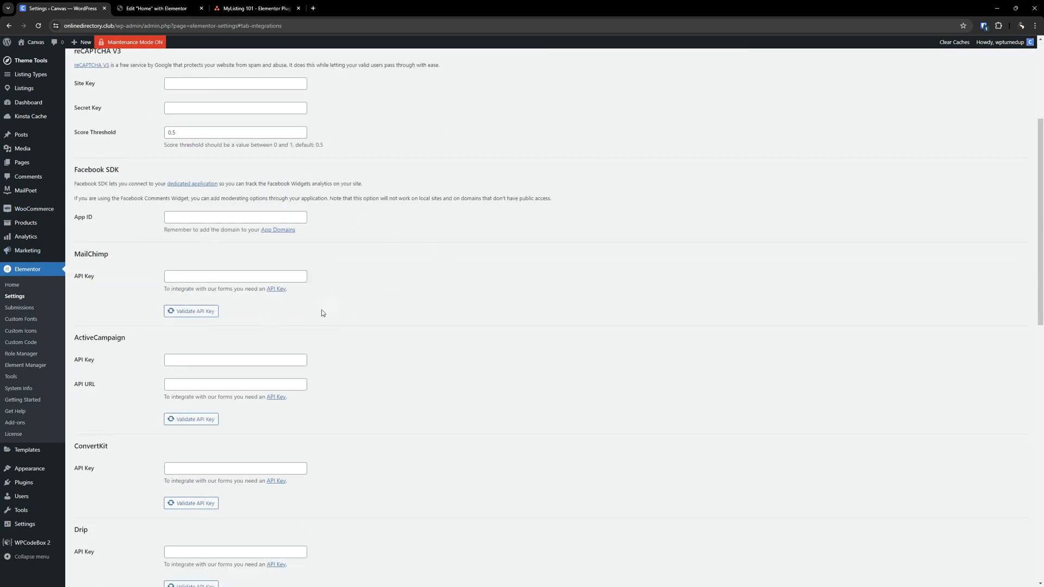
scroll(322, 313, down, 1)
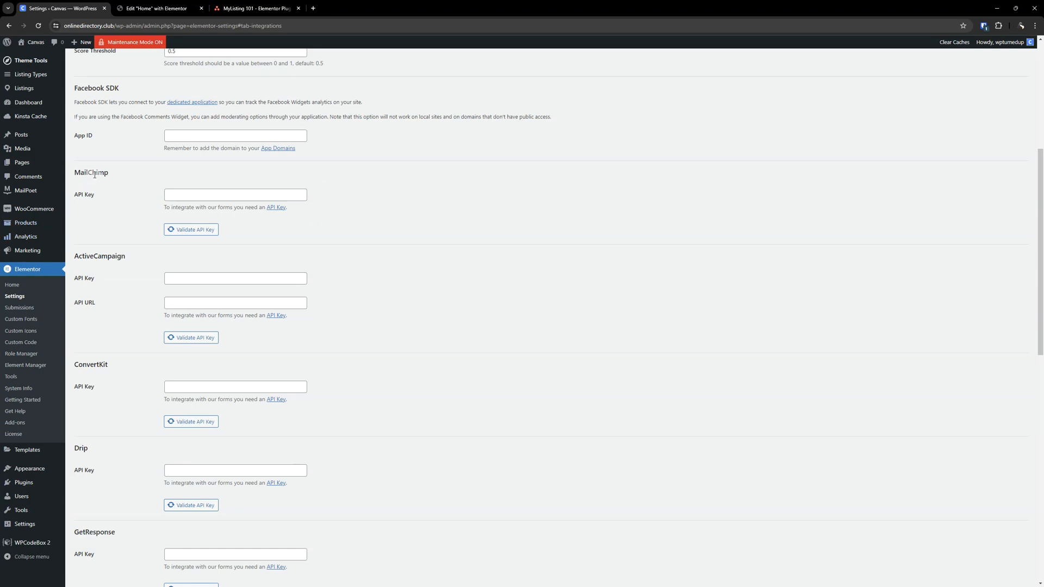
click(223, 194)
click(471, 264)
drag(350, 201, 207, 170)
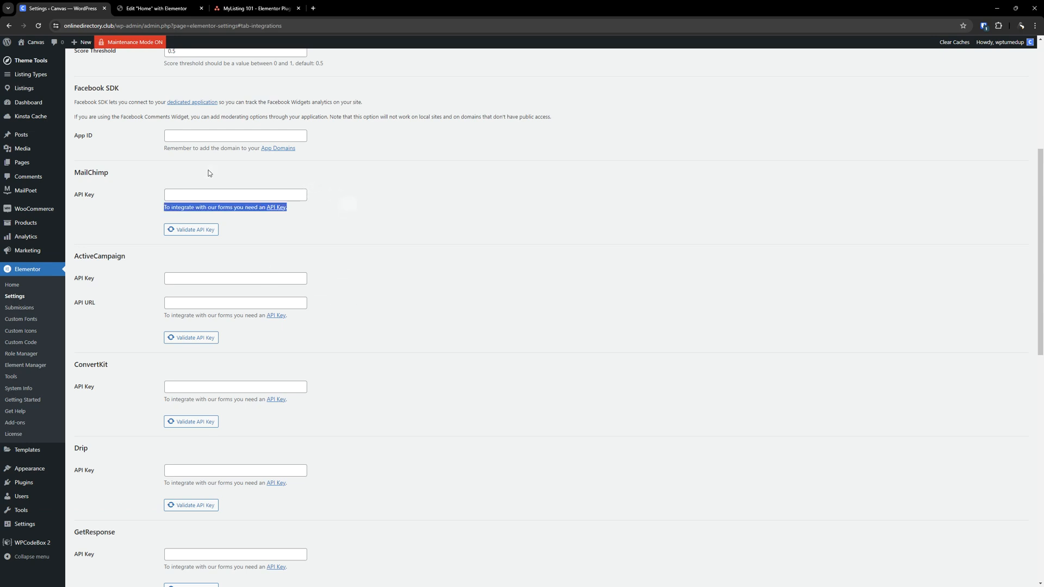
double_click(116, 256)
scroll(363, 340, down, 2)
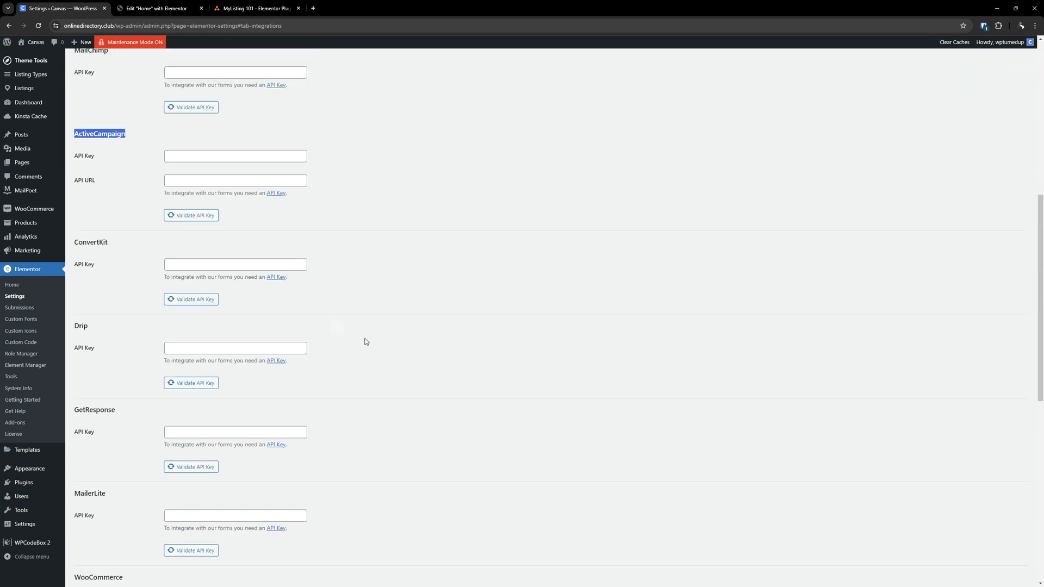
click(509, 337)
scroll(133, 266, down, 1)
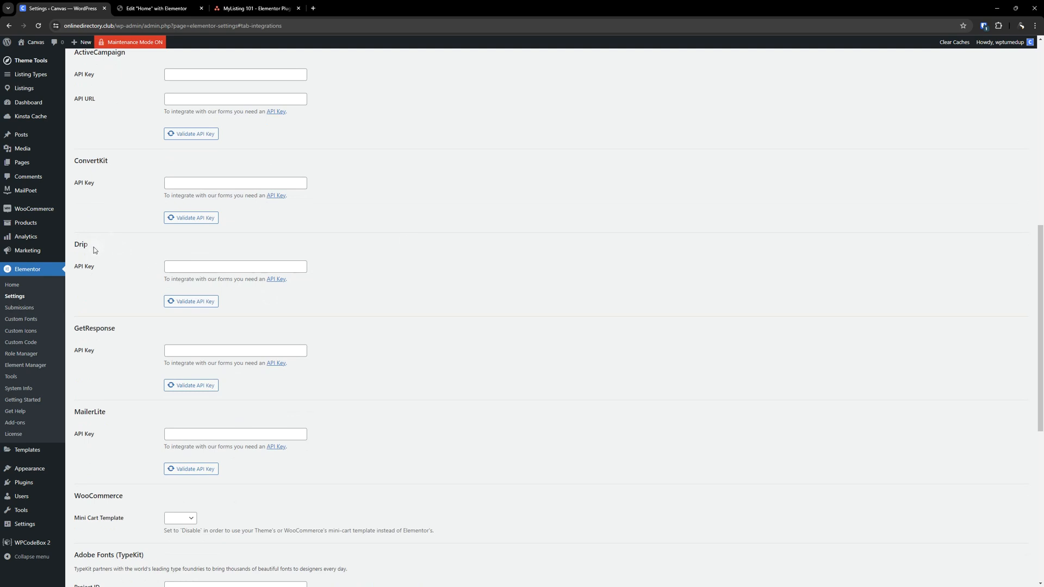
click(214, 266)
click(328, 247)
scroll(327, 247, down, 1)
scroll(327, 248, down, 3)
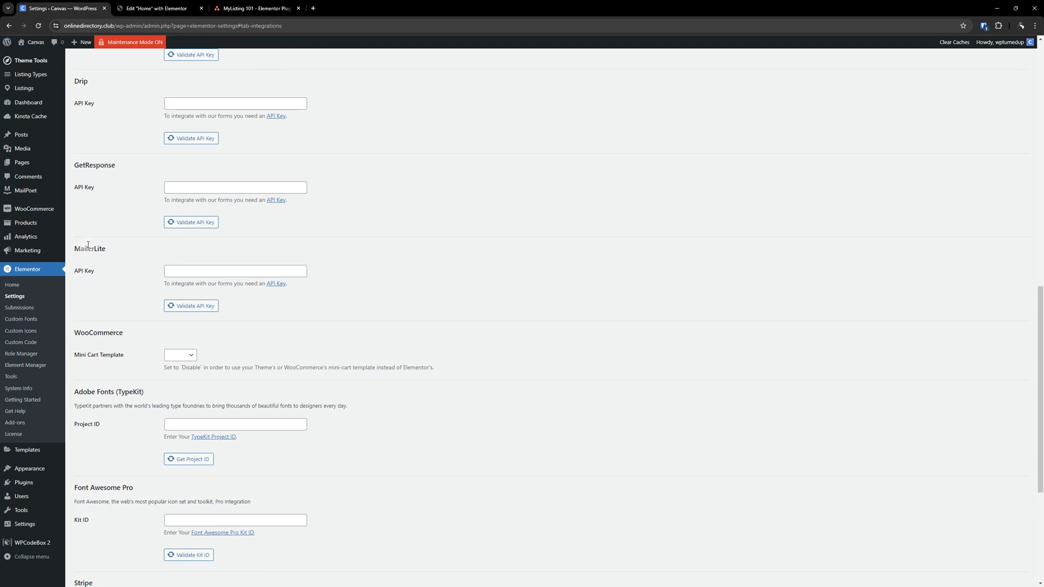
scroll(474, 254, down, 2)
scroll(557, 250, down, 2)
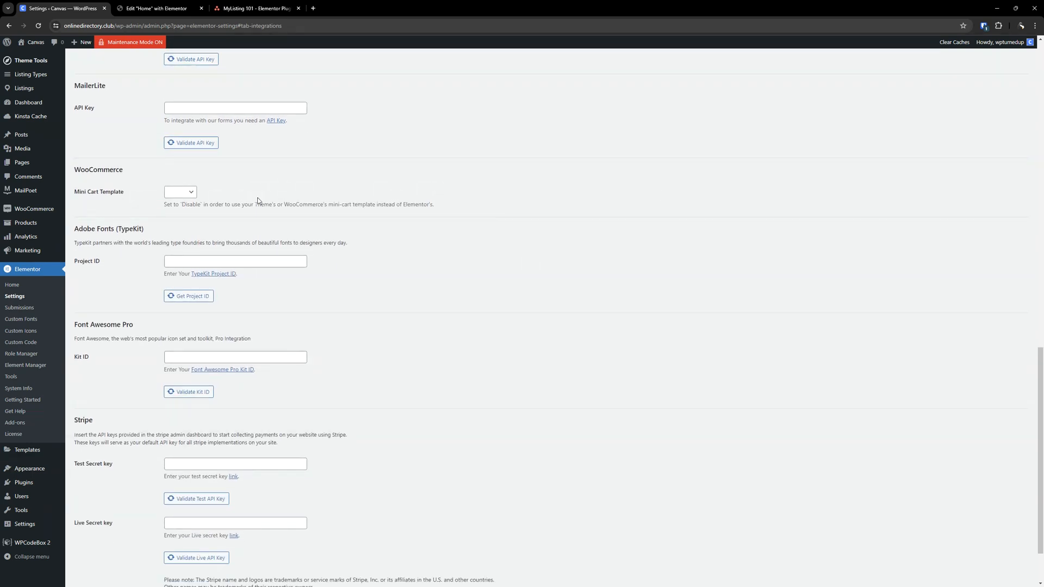
scroll(155, 232, down, 2)
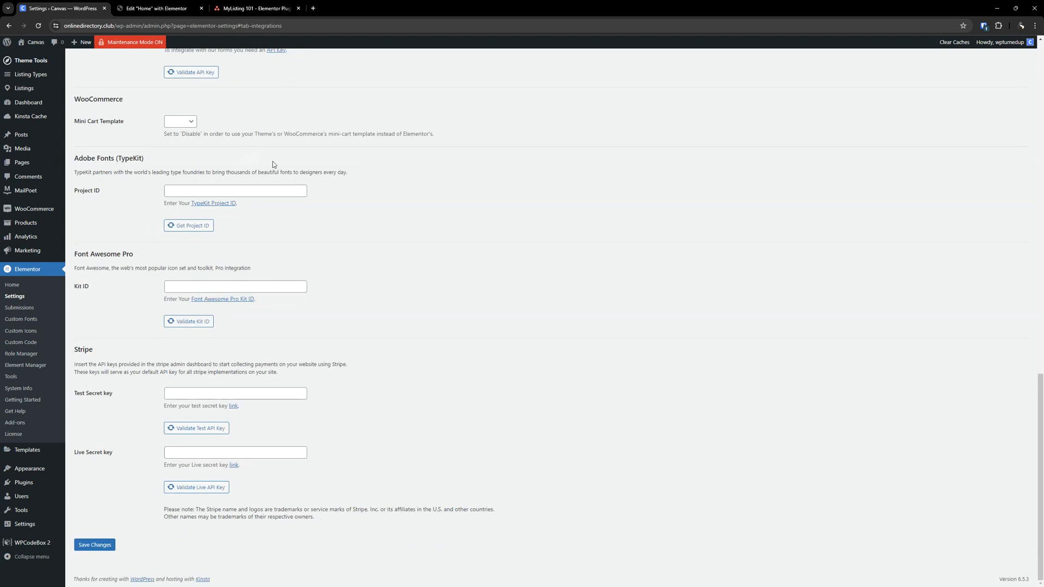
- Examine the WooCommerce mini cart, Adobe Fonts, Font Awesome Pro and Stripe key settings at the bottom of the Integrations tab
click(180, 121)
click(444, 226)
triple_click(124, 158)
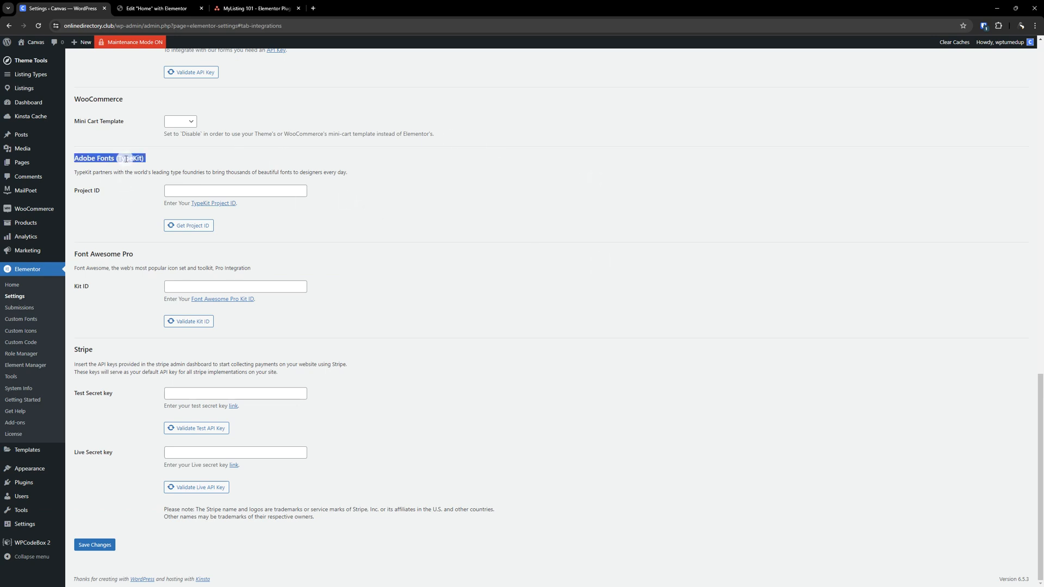
click(427, 228)
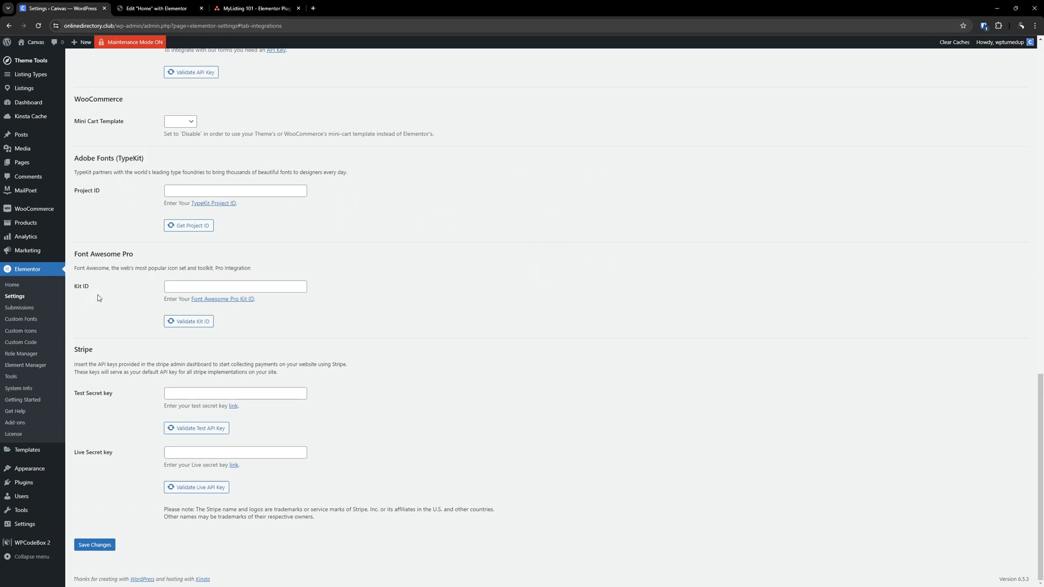
double_click(121, 256)
click(363, 345)
click(255, 392)
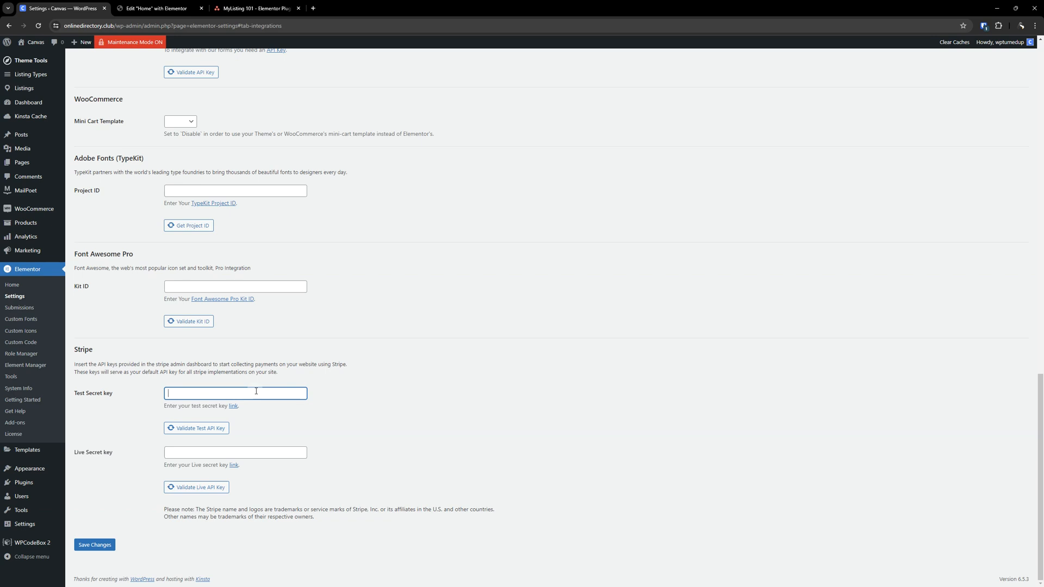
click(387, 377)
click(182, 399)
scroll(326, 342, up, 14)
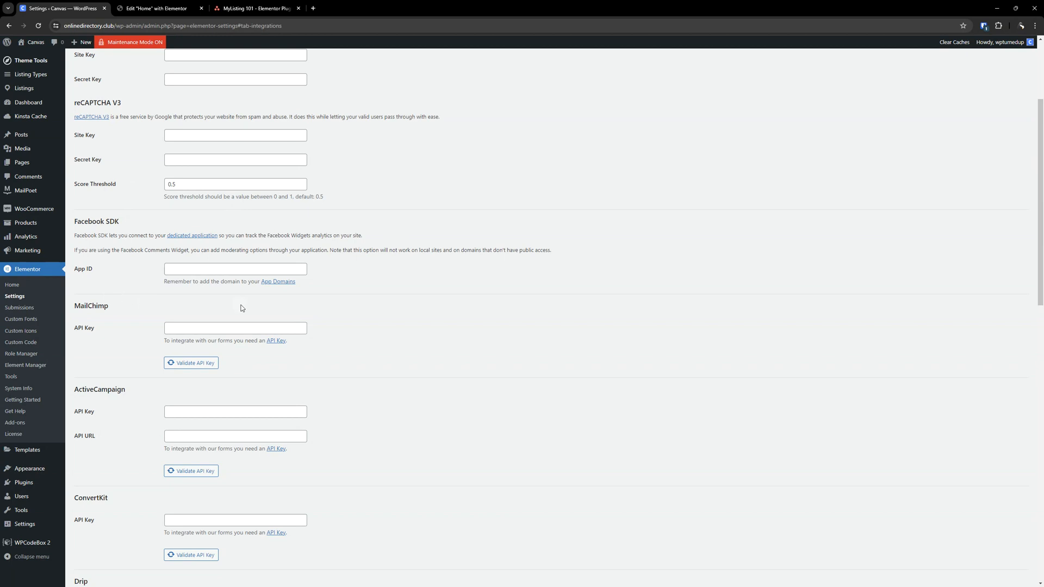
scroll(234, 305, down, 14)
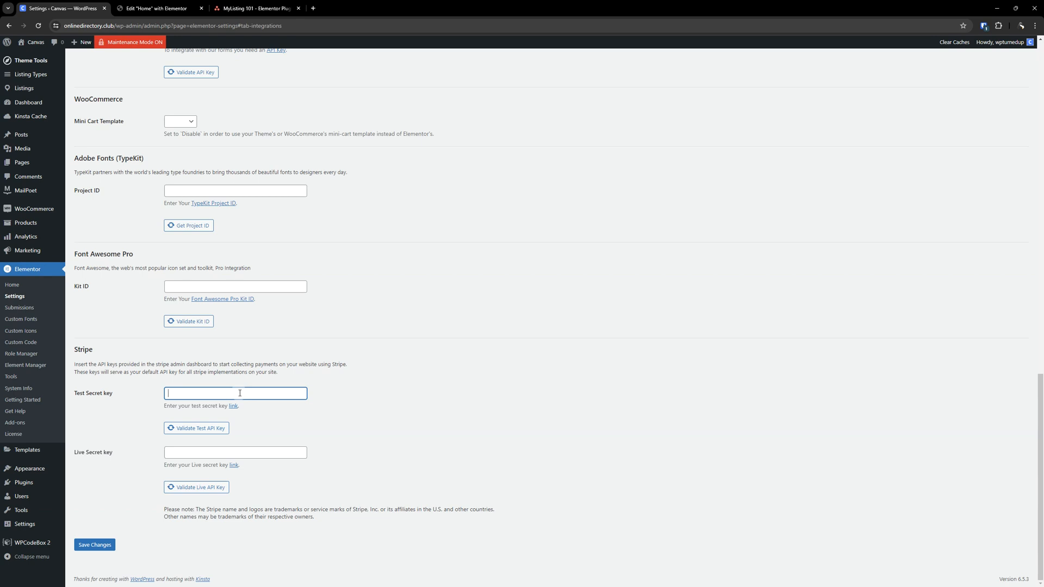
scroll(234, 453, up, 15)
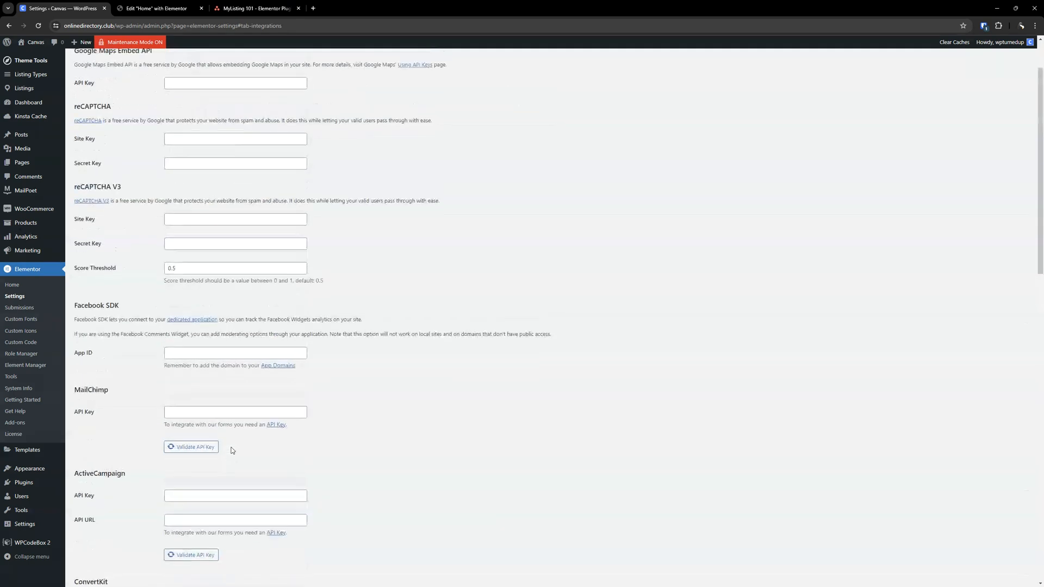
scroll(232, 450, up, 2)
- Open the Advanced tab and review the CSS Print Method, Unfiltered File Uploads and Google Fonts options
click(168, 89)
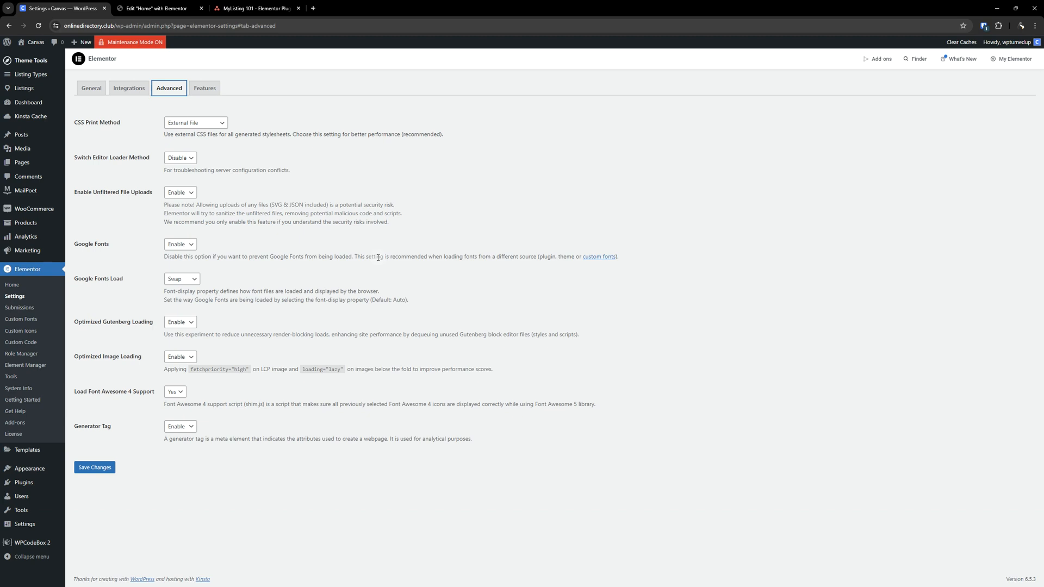
click(336, 148)
click(217, 123)
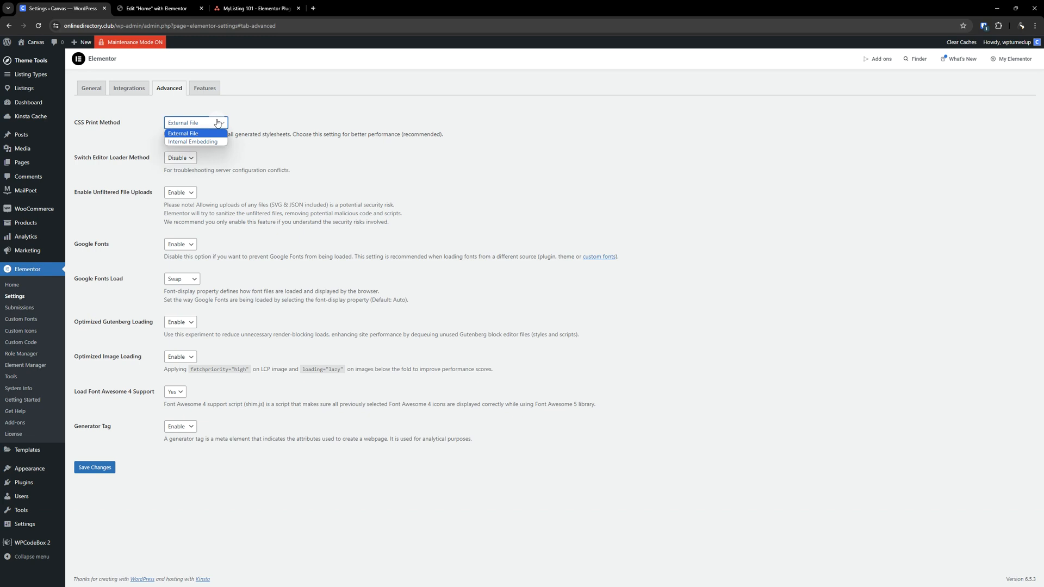
click(218, 123)
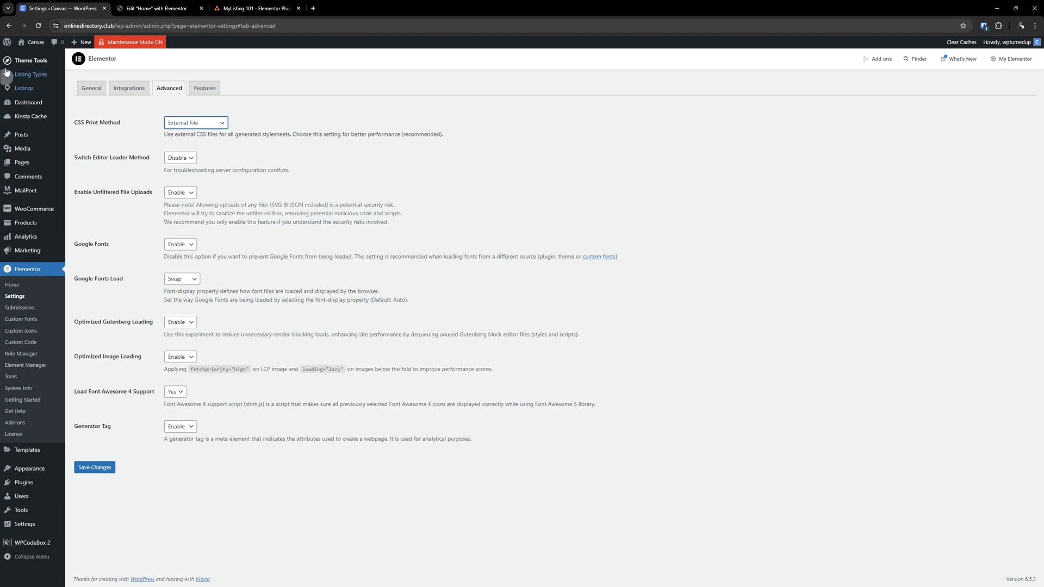
click(189, 249)
click(190, 249)
click(189, 249)
click(190, 249)
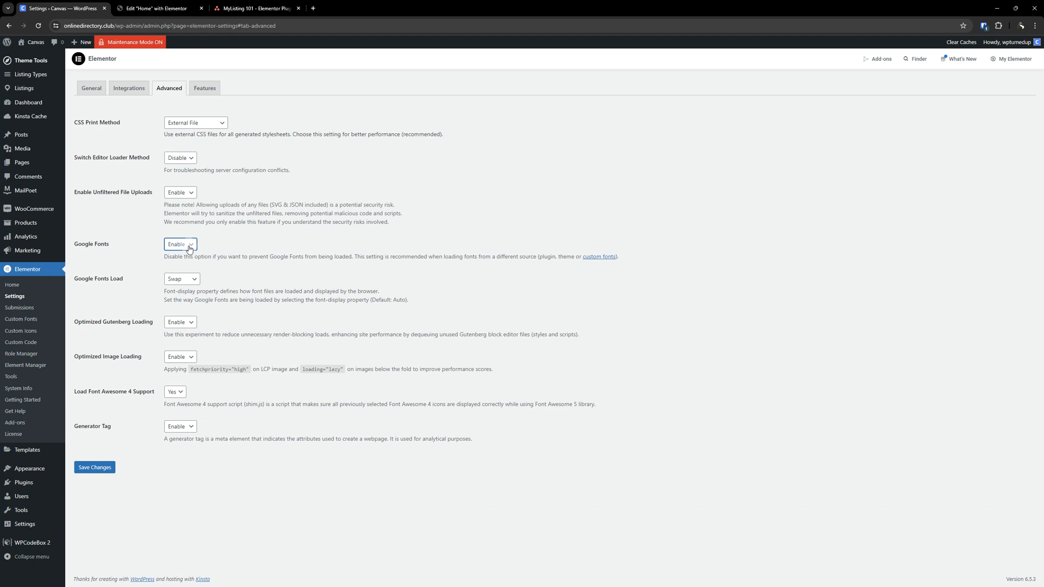
click(186, 247)
click(186, 246)
click(184, 248)
click(223, 237)
triple_click(121, 192)
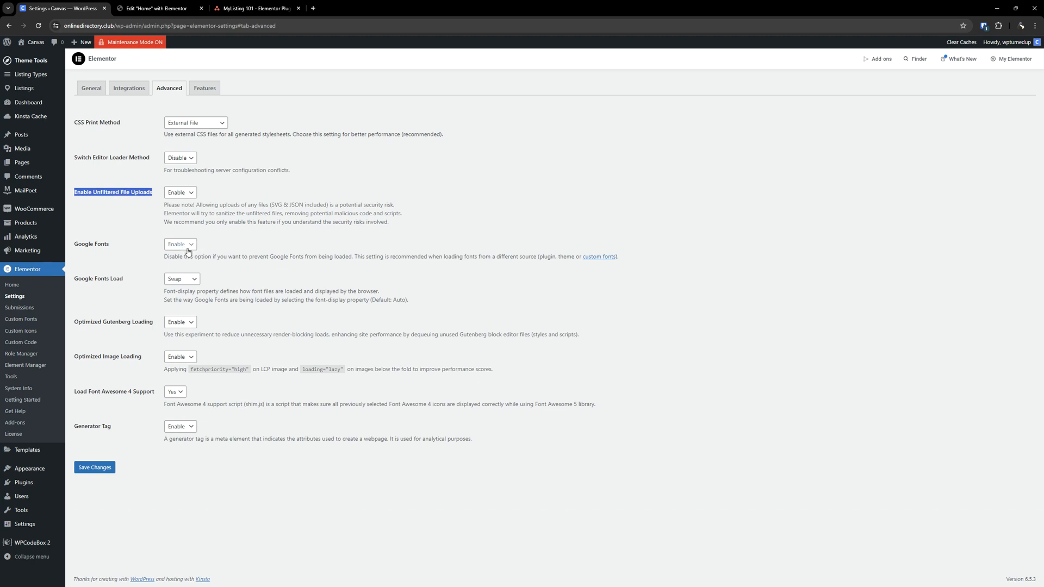
click(275, 235)
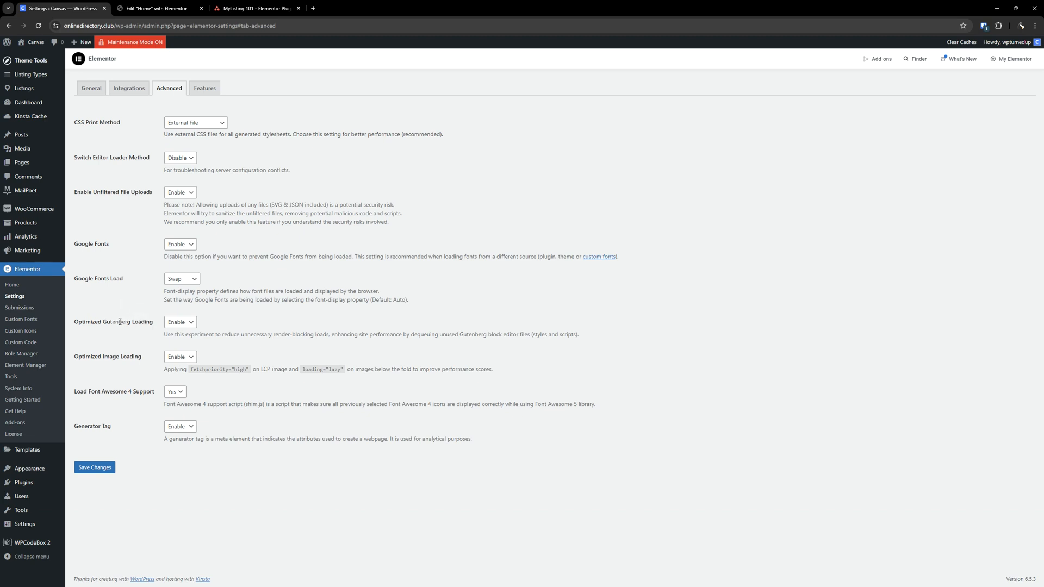
- Set Optimized Gutenberg Loading to Disable
click(180, 322)
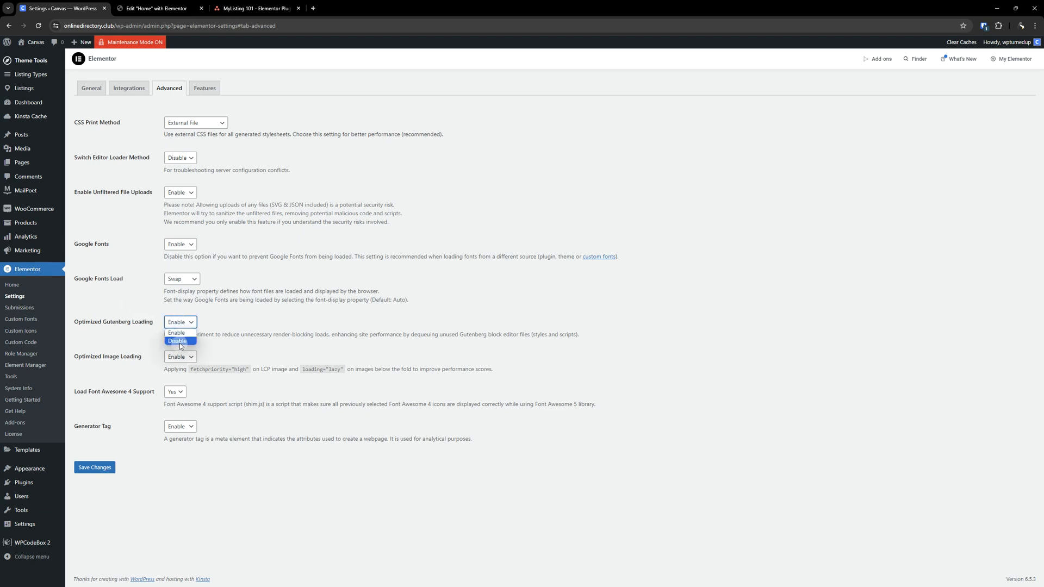
click(181, 341)
- Open the WordPress Pages list in a new browser tab
drag(252, 4, 251, 0)
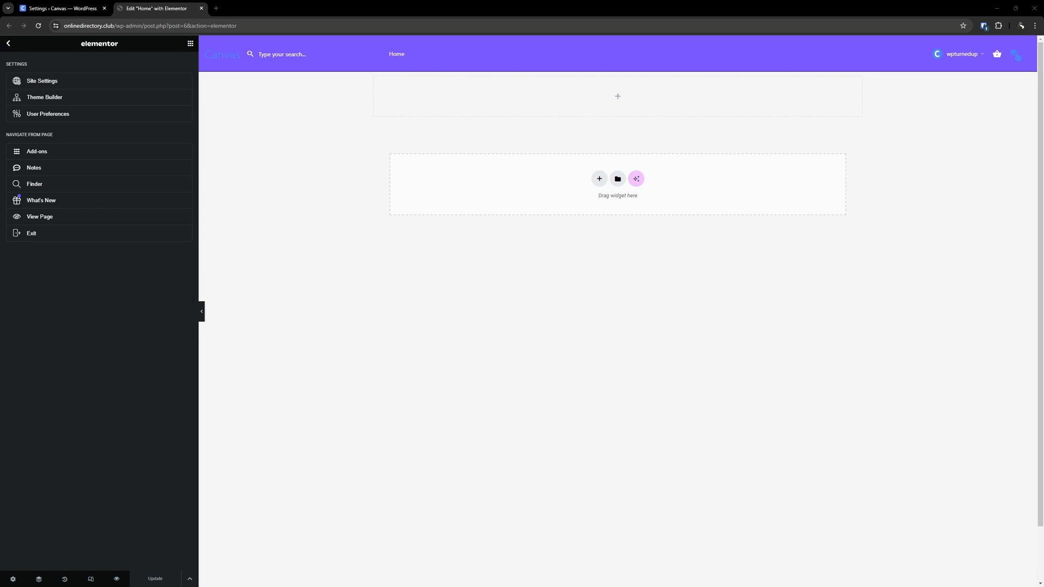
click(60, 7)
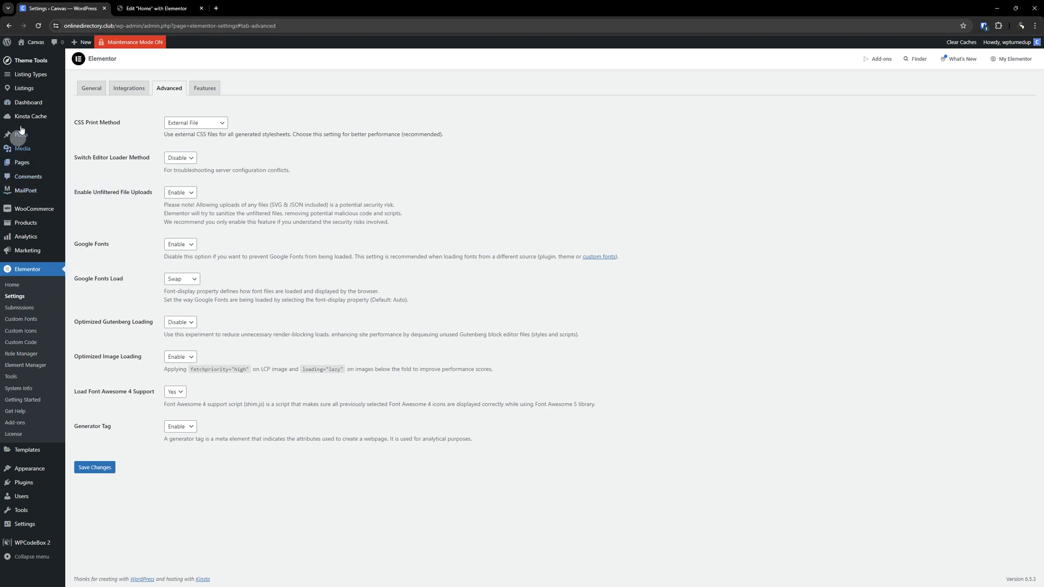
mouse_move(23, 162)
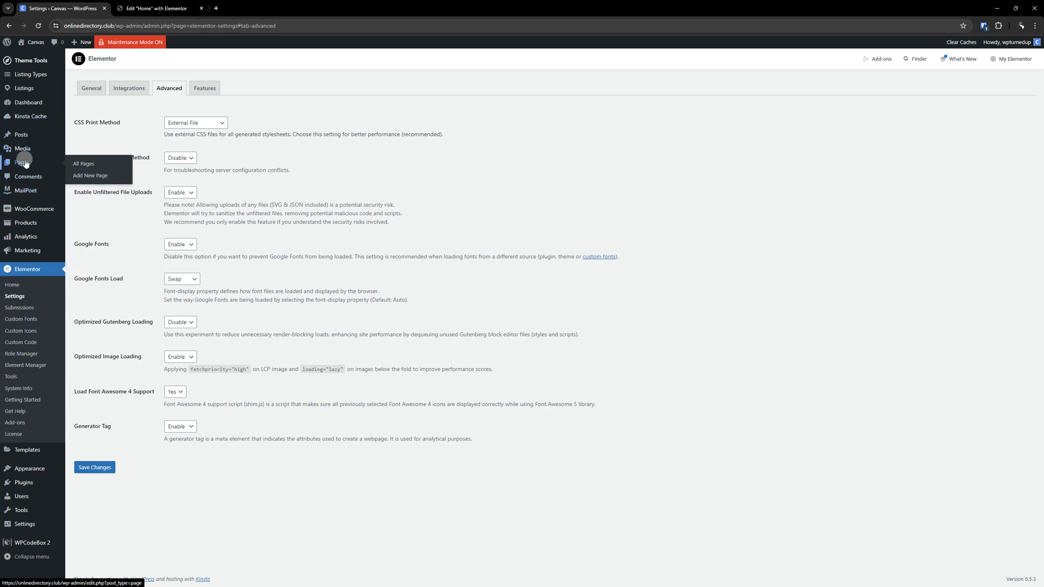
right_click(79, 164)
click(109, 168)
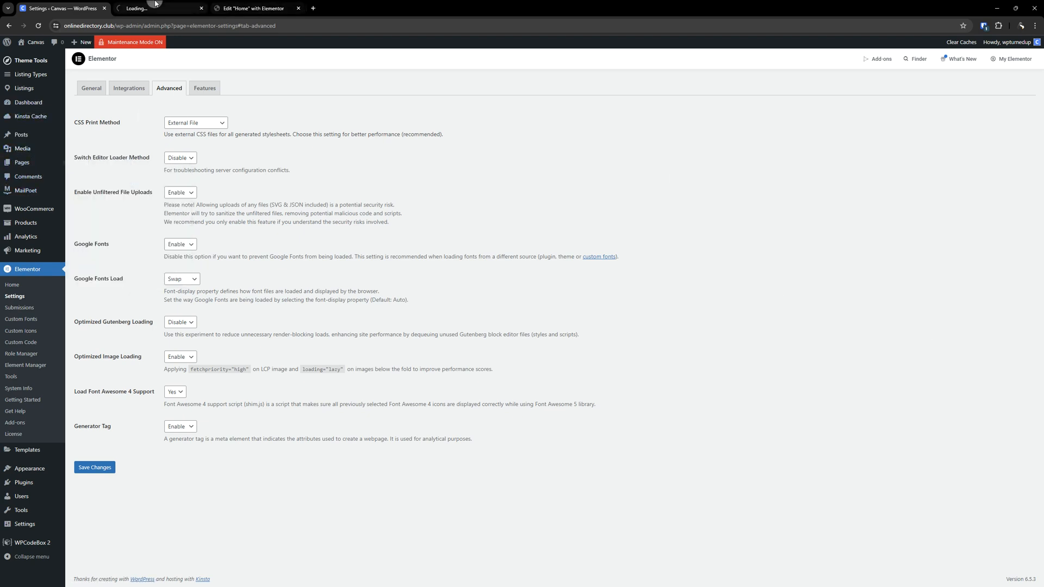
click(158, 6)
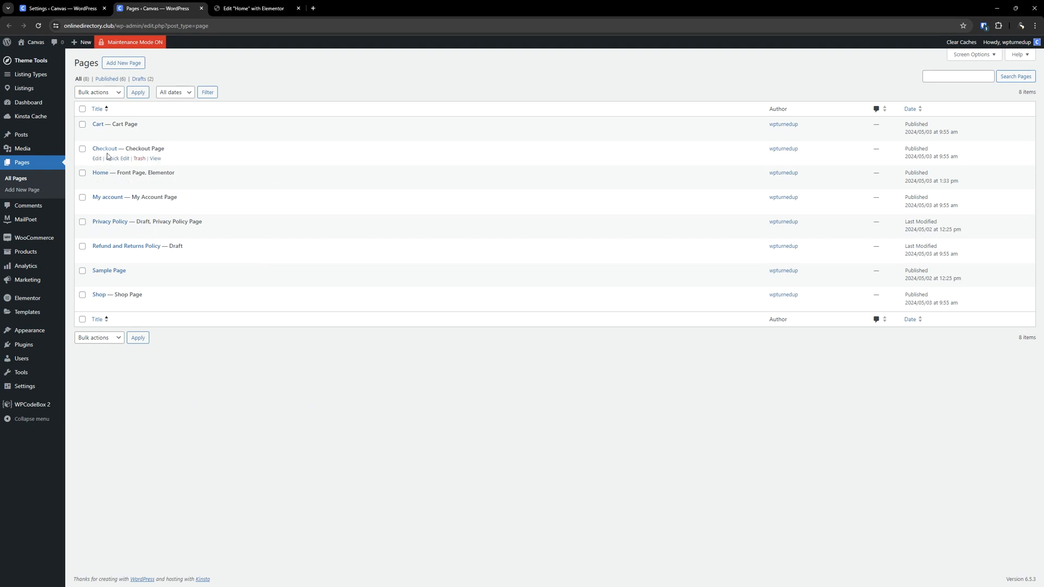
- Open the Cart page's editor in a new tab and scroll through its content
right_click(97, 134)
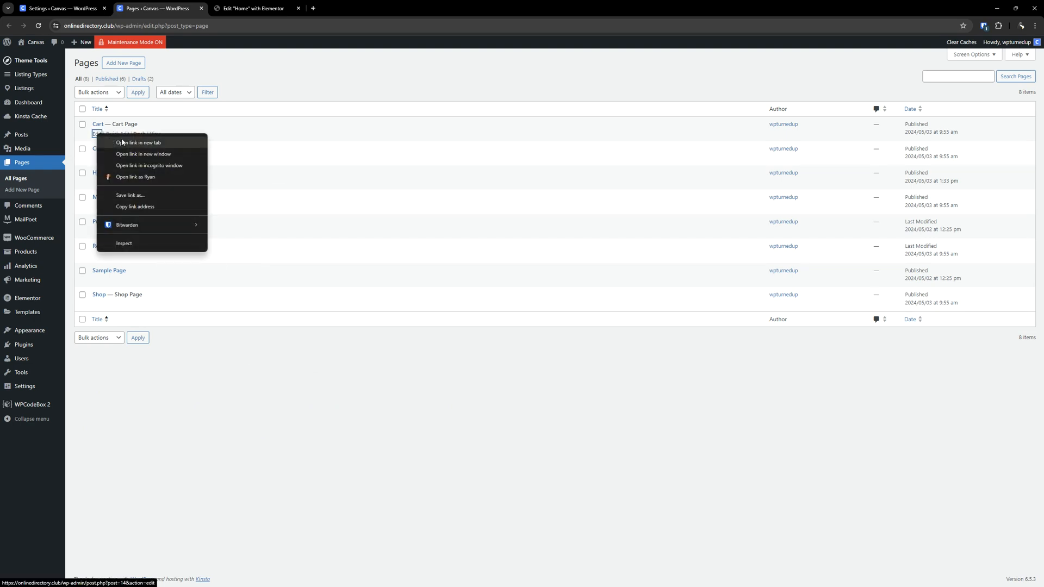
click(122, 143)
click(236, 4)
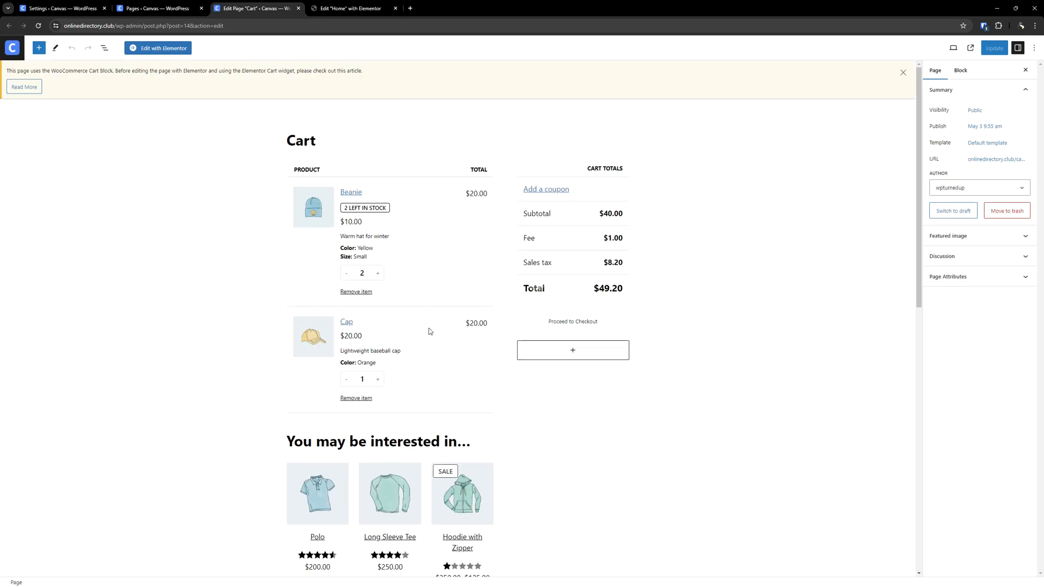
scroll(414, 363, down, 6)
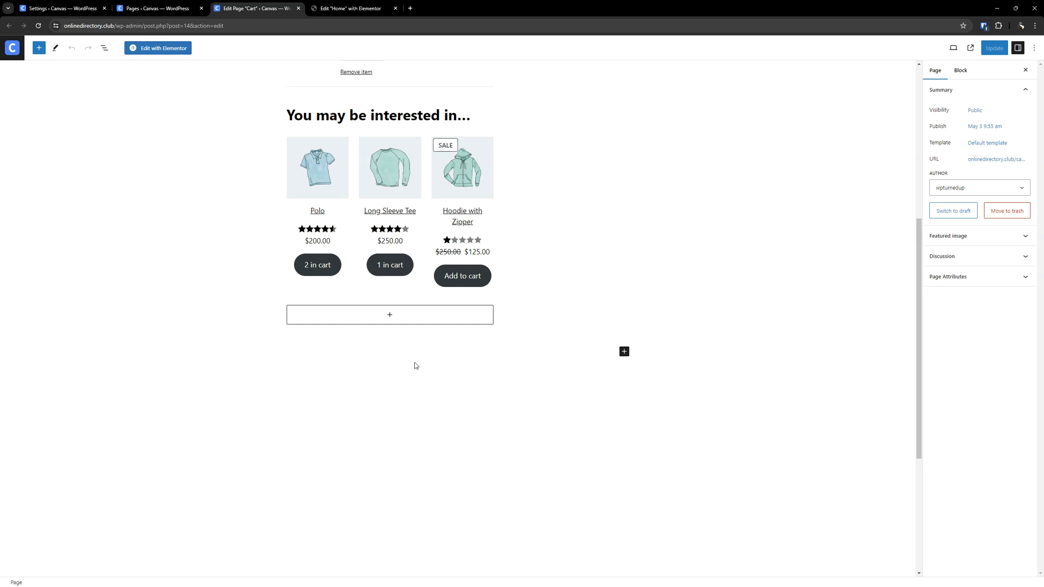
scroll(414, 363, up, 5)
scroll(414, 365, down, 5)
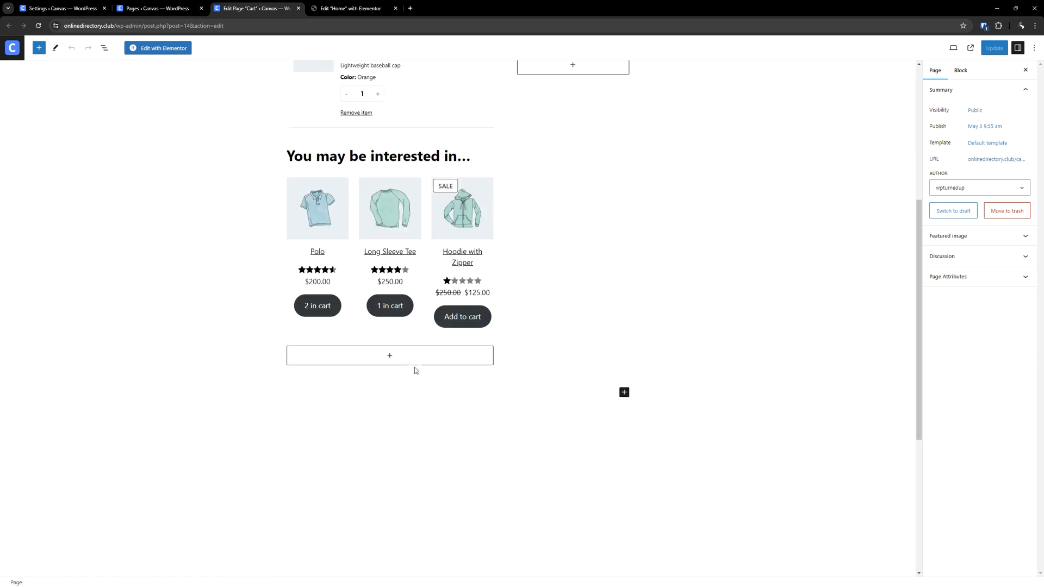
- Scroll back to the top of the Cart page editor and close its tab
scroll(422, 337, up, 5)
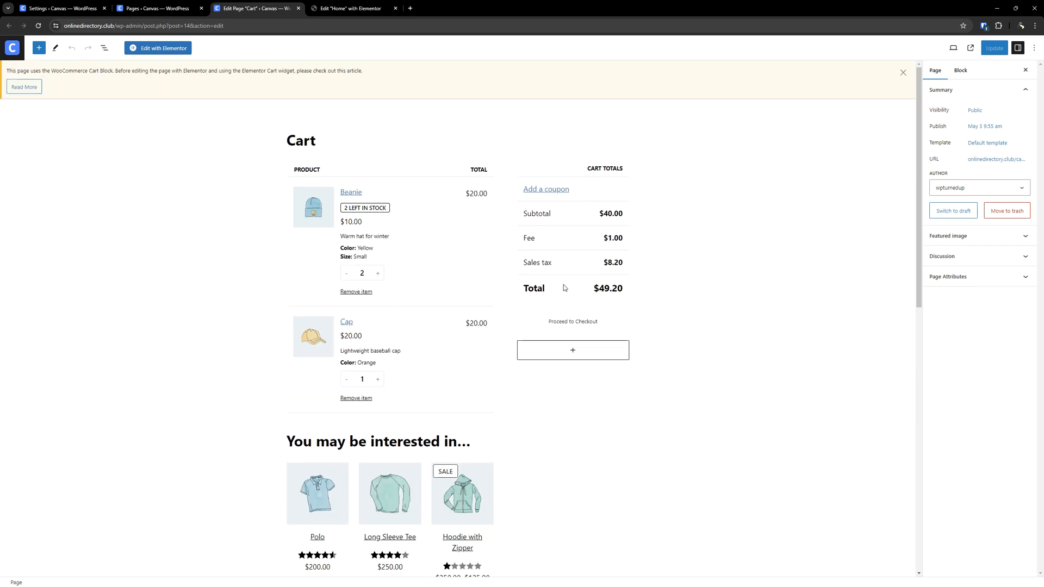
click(300, 9)
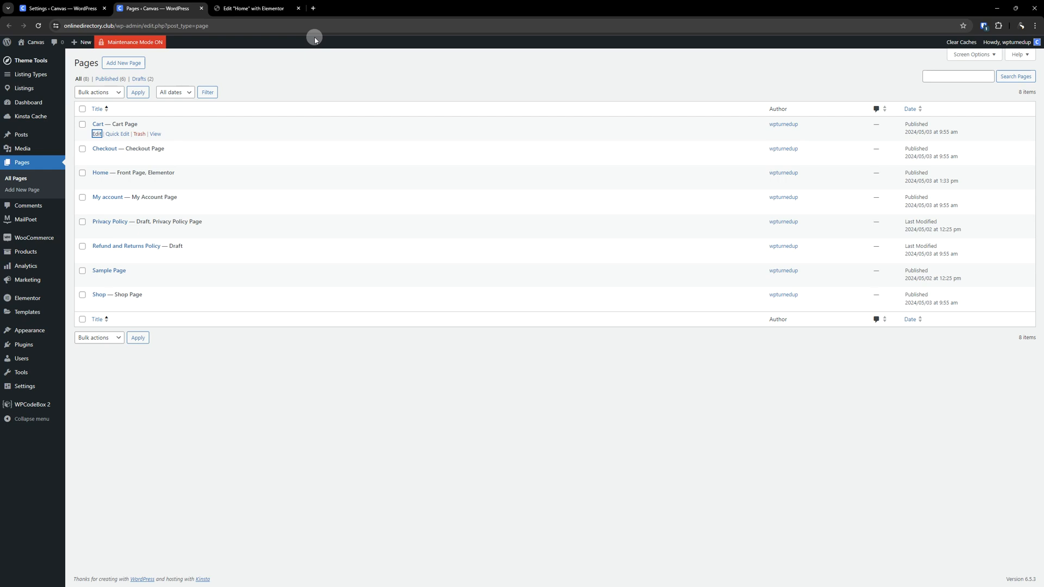
- Open the Add New Page editor in a new browser tab and switch to it
click(330, 386)
click(60, 8)
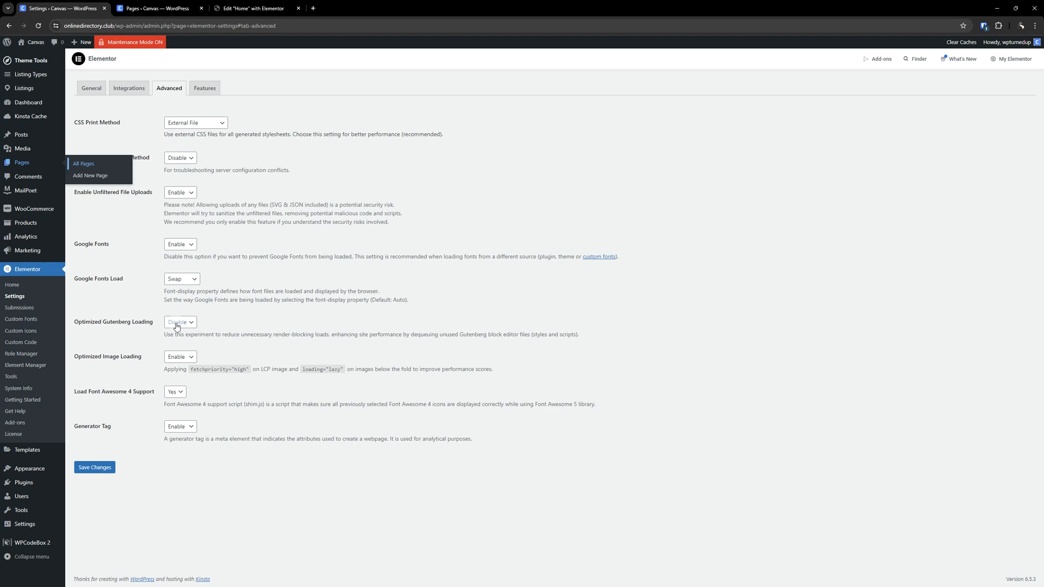
click(155, 8)
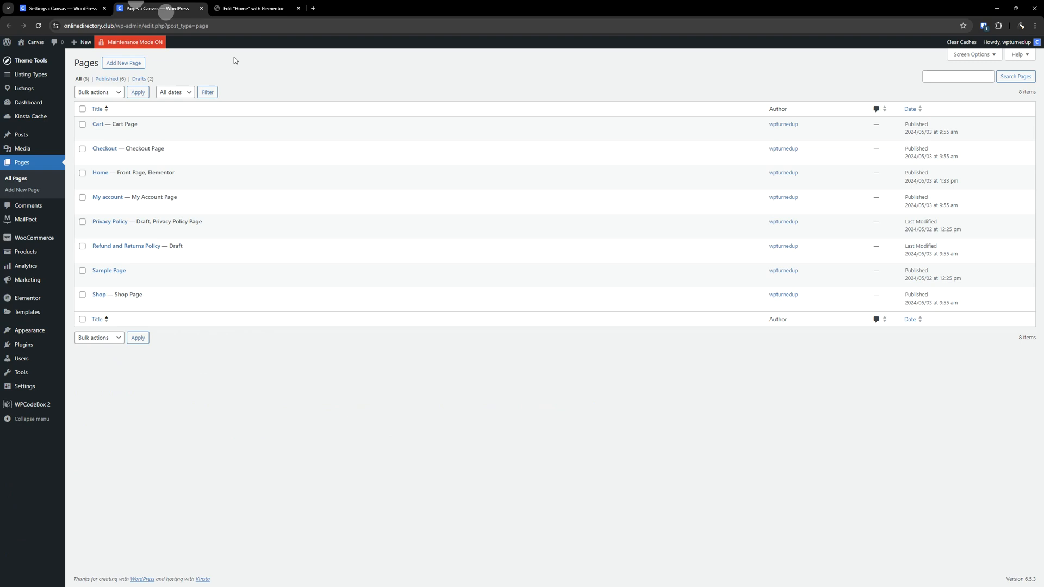
right_click(121, 63)
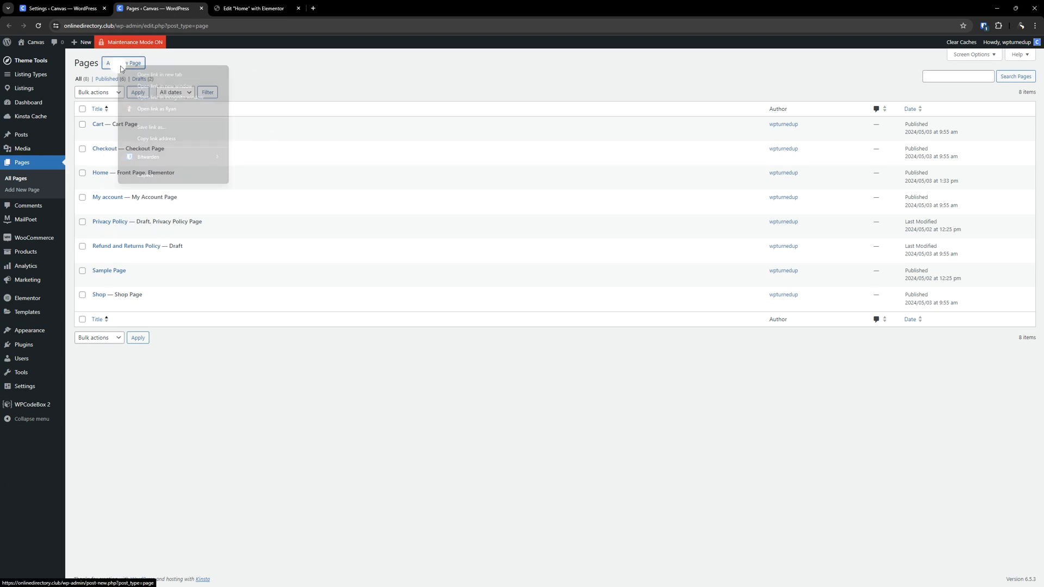
click(139, 74)
key(ctrl+Tab)
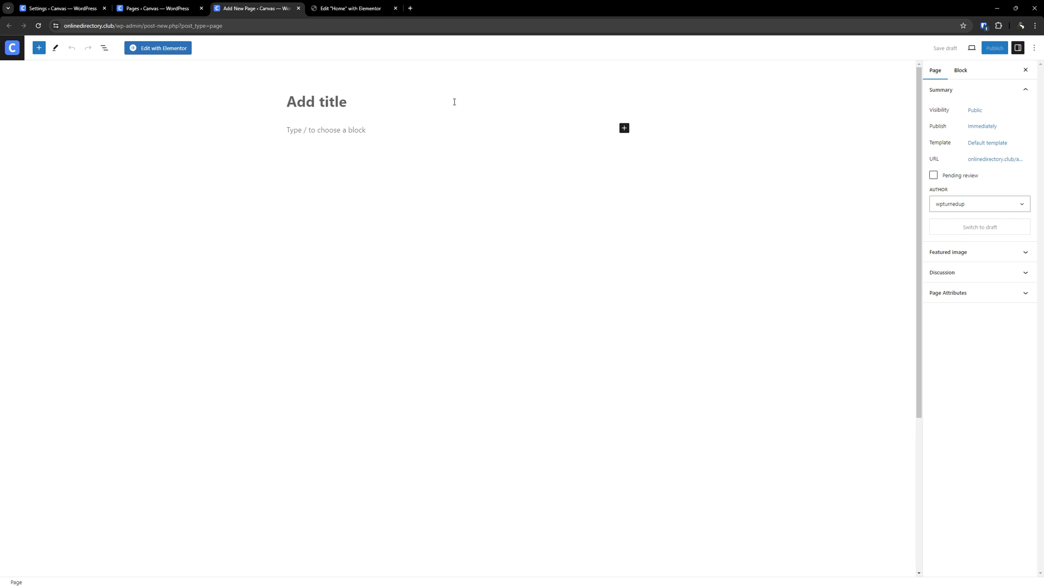
- Insert a Heading block into the new page's content through the block inserter
click(343, 129)
text(/)
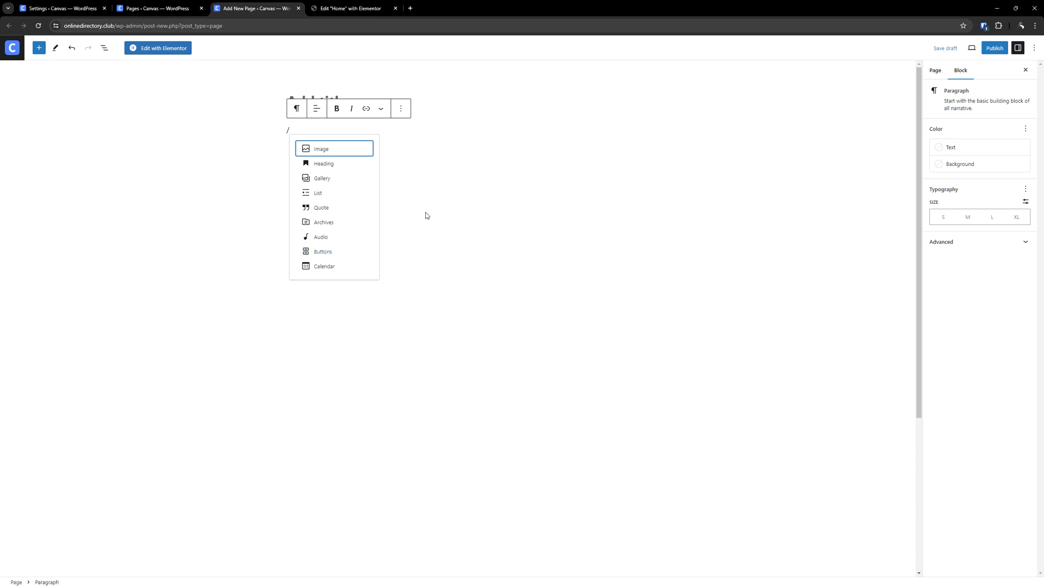
click(407, 217)
click(297, 133)
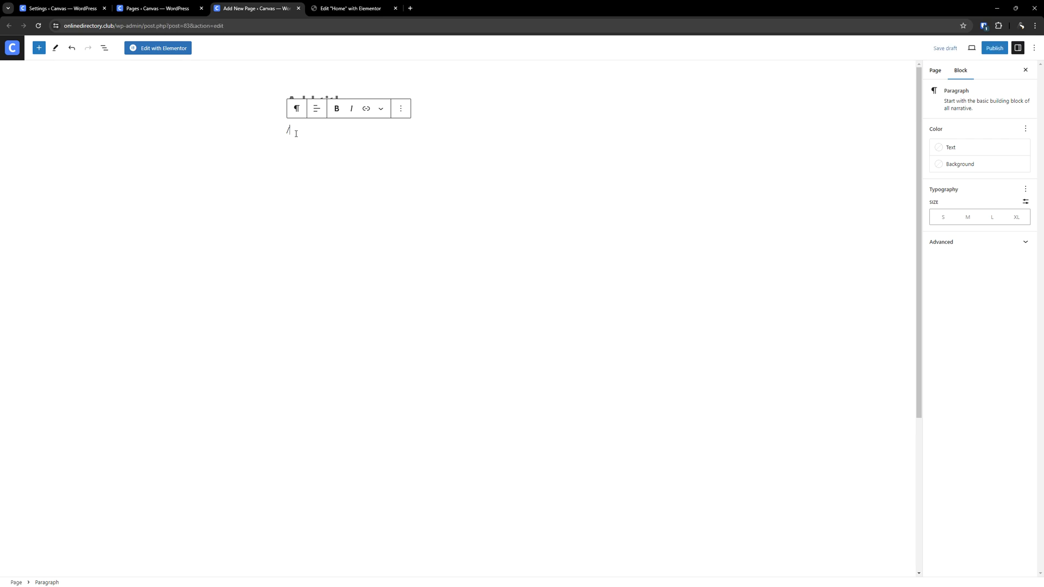
click(359, 7)
click(241, 4)
text(he)
click(331, 151)
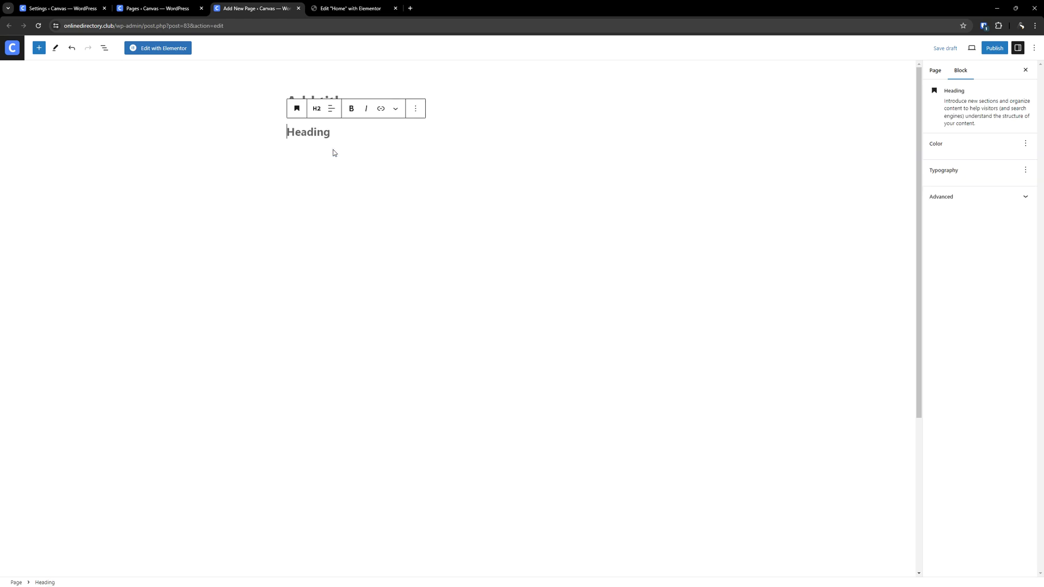
- Return to Elementor's Advanced settings and highlight the Optimized Gutenberg Loading label
click(49, 8)
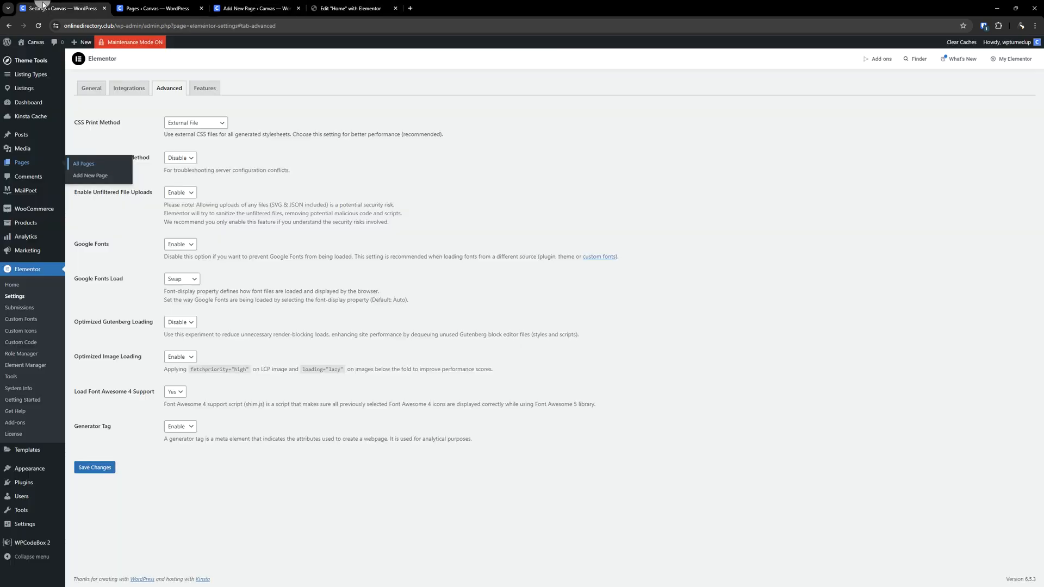
drag(145, 323, 68, 322)
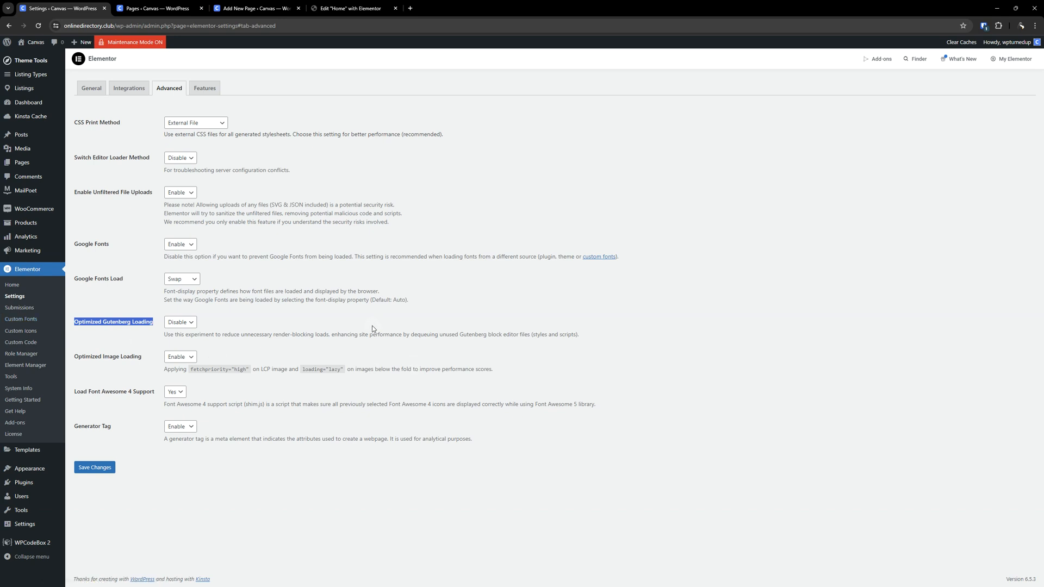
click(388, 269)
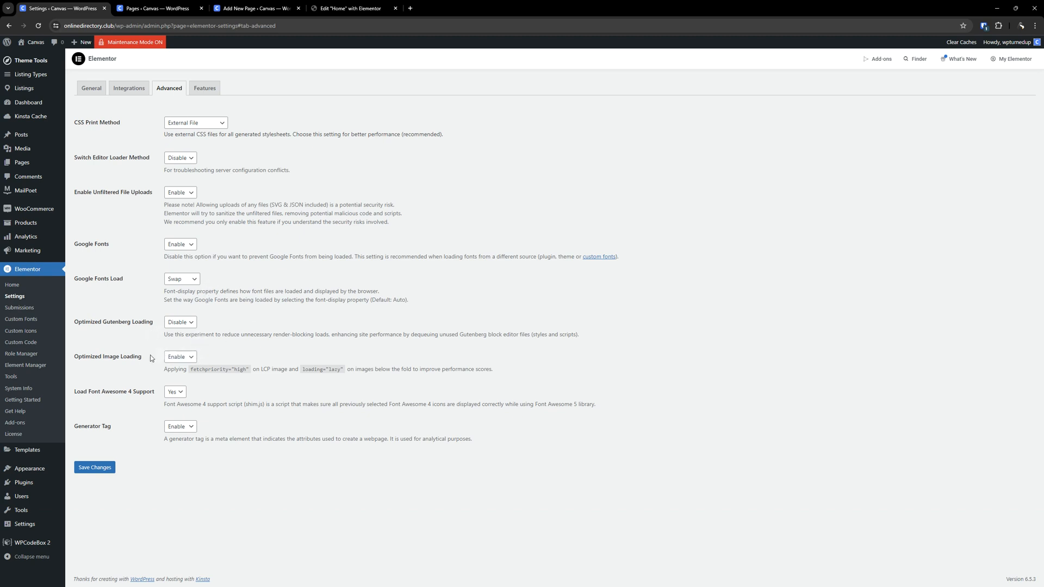
- Set Optimized Image Loading to Disable
click(173, 361)
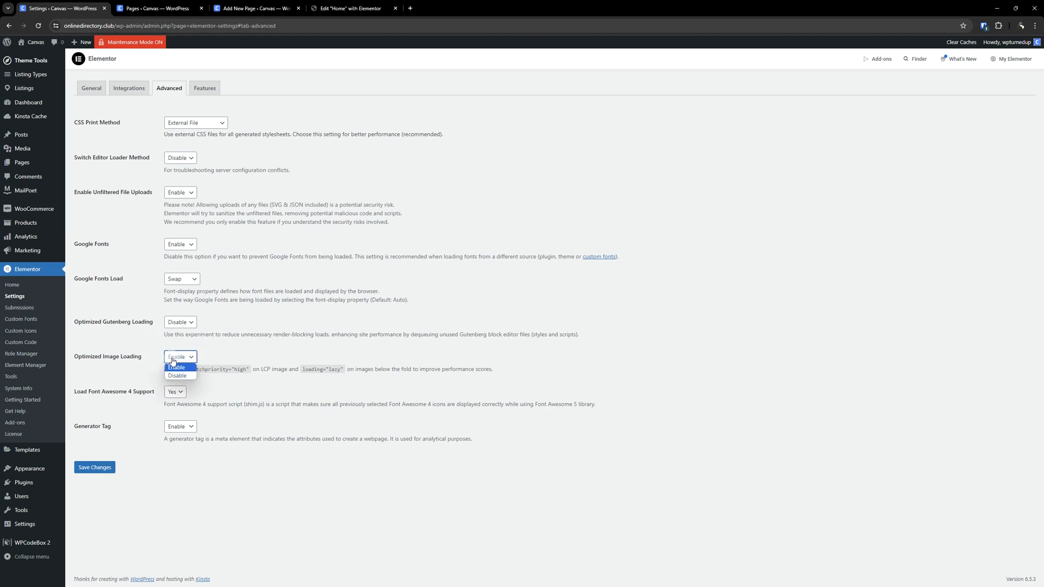
click(173, 377)
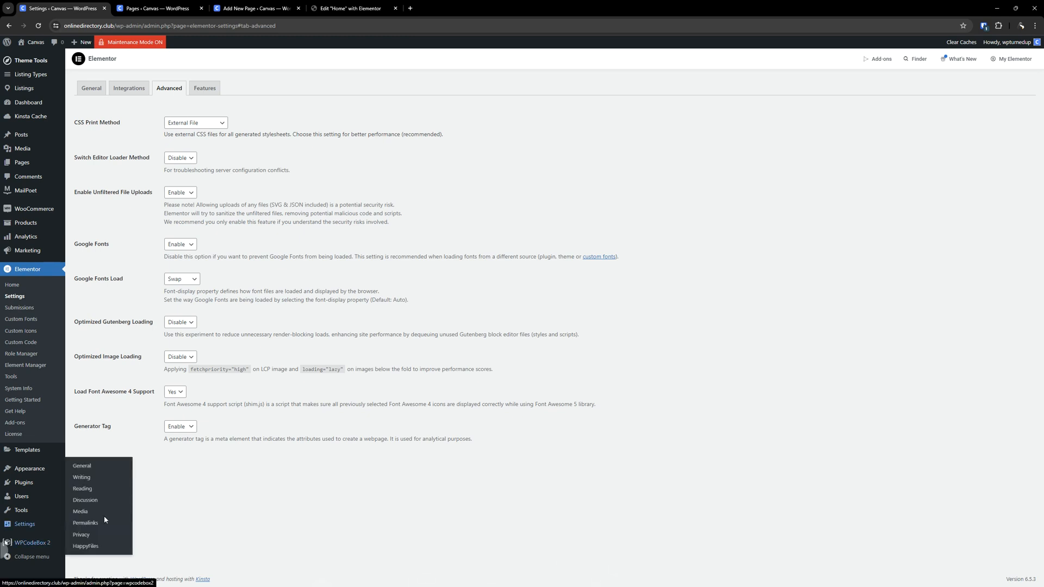
- Read the Optimized Image Loading description, highlighting its fetchpriority and lazy-loading attributes
triple_click(435, 367)
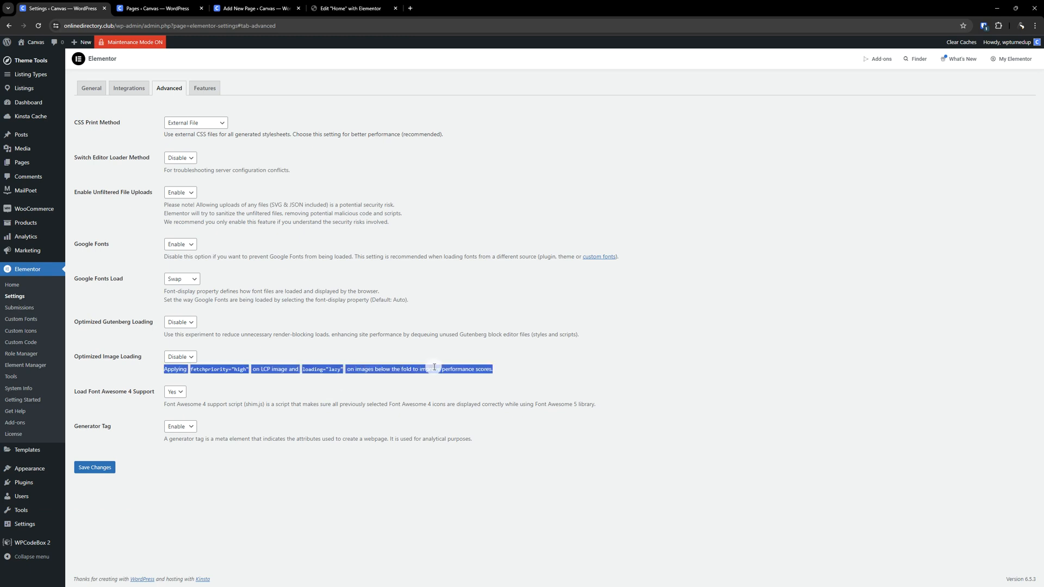
click(631, 356)
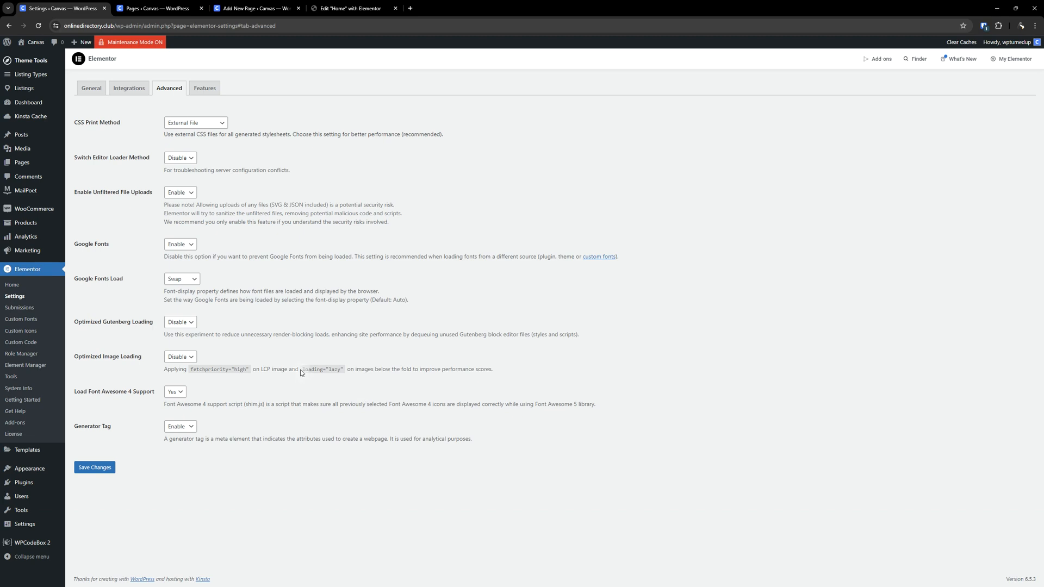
drag(304, 371, 500, 377)
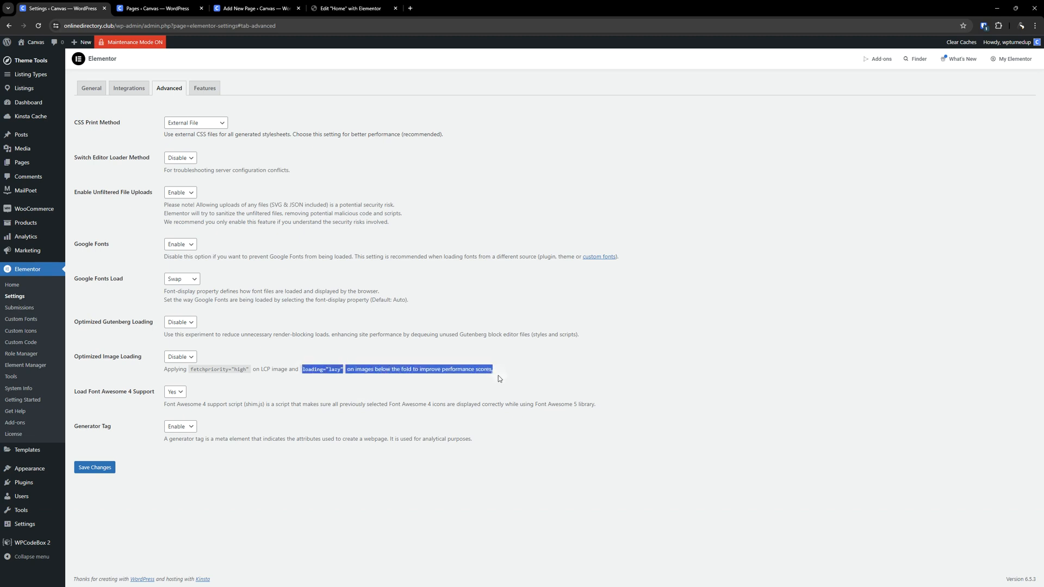
click(207, 362)
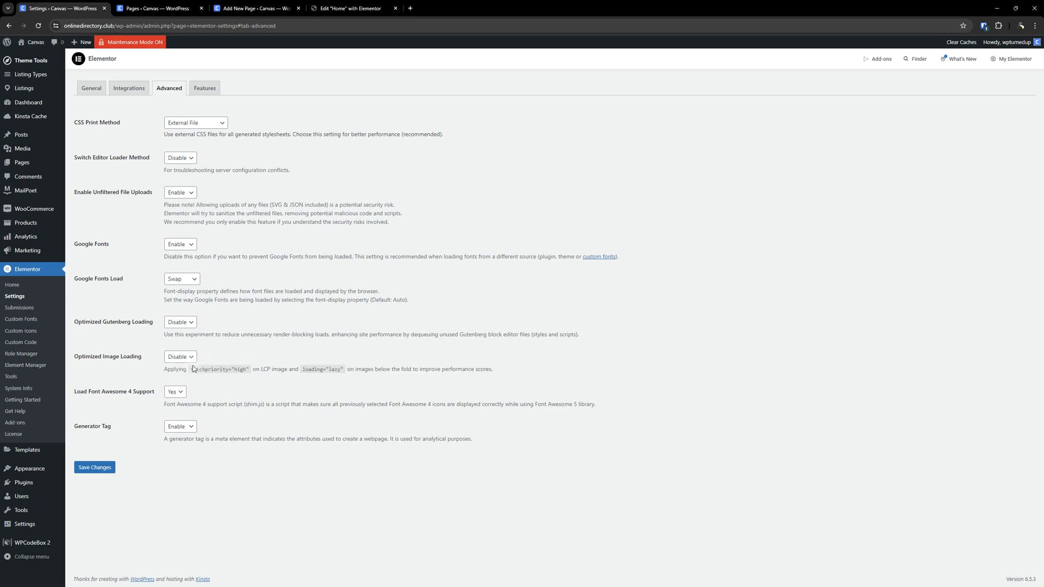
drag(191, 369, 251, 368)
- Open the mylisting.club homepage in a new tab and scroll through its sections
drag(536, 128, 524, 16)
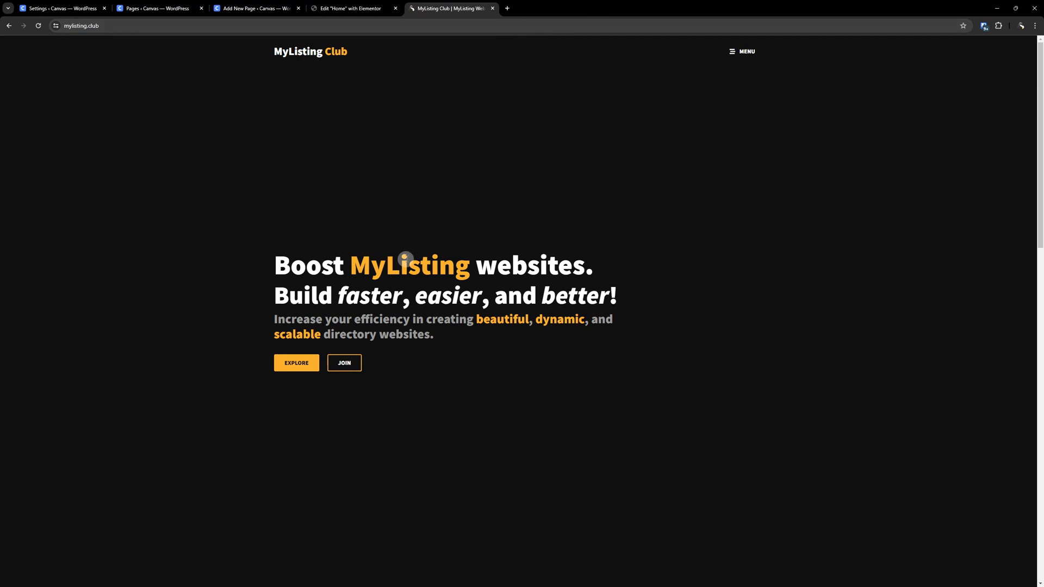
scroll(461, 348, down, 5)
scroll(351, 466, up, 5)
scroll(451, 318, down, 16)
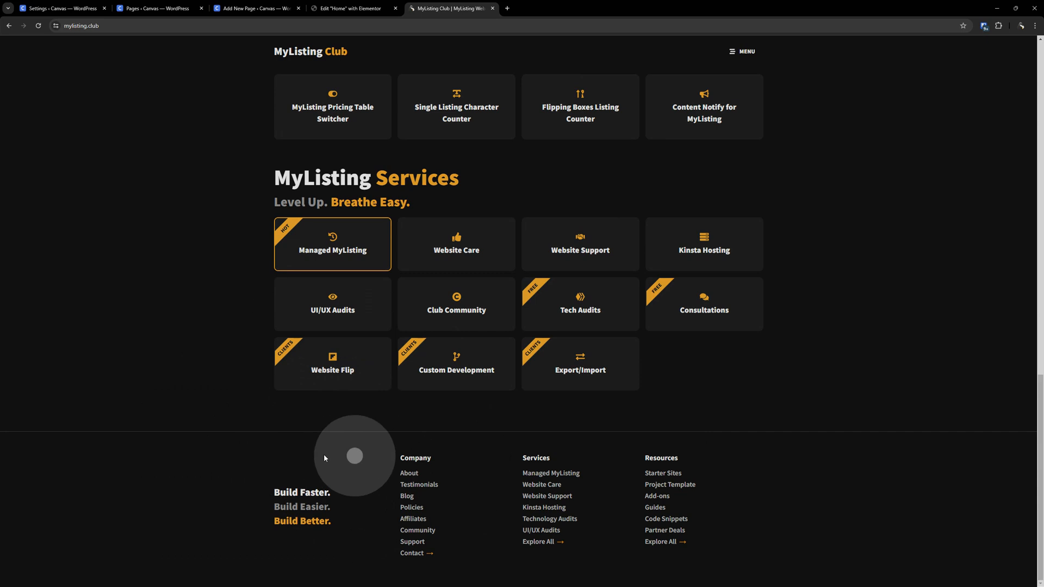
scroll(431, 272, up, 16)
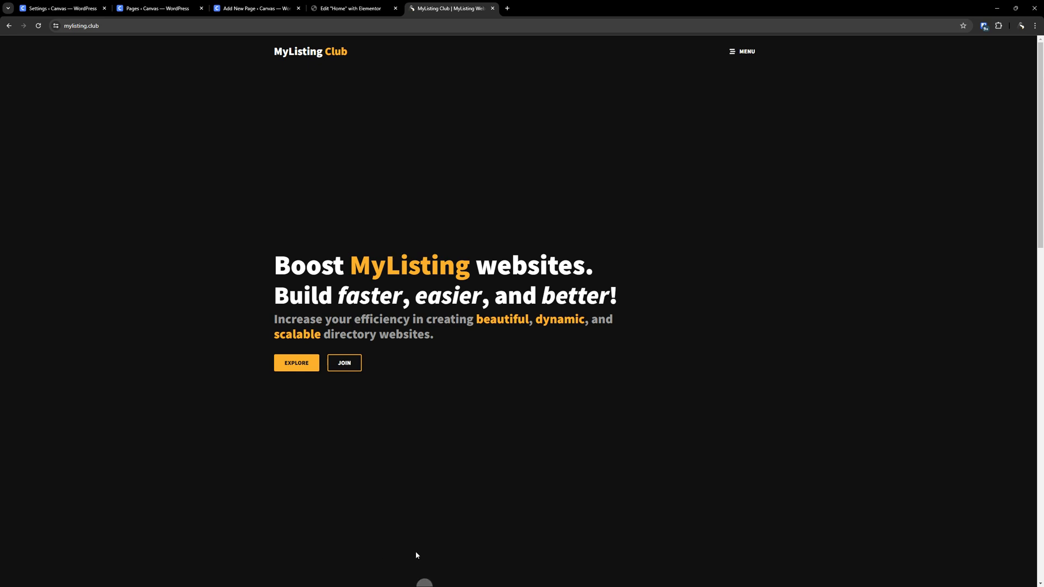
scroll(386, 401, down, 9)
scroll(441, 337, down, 7)
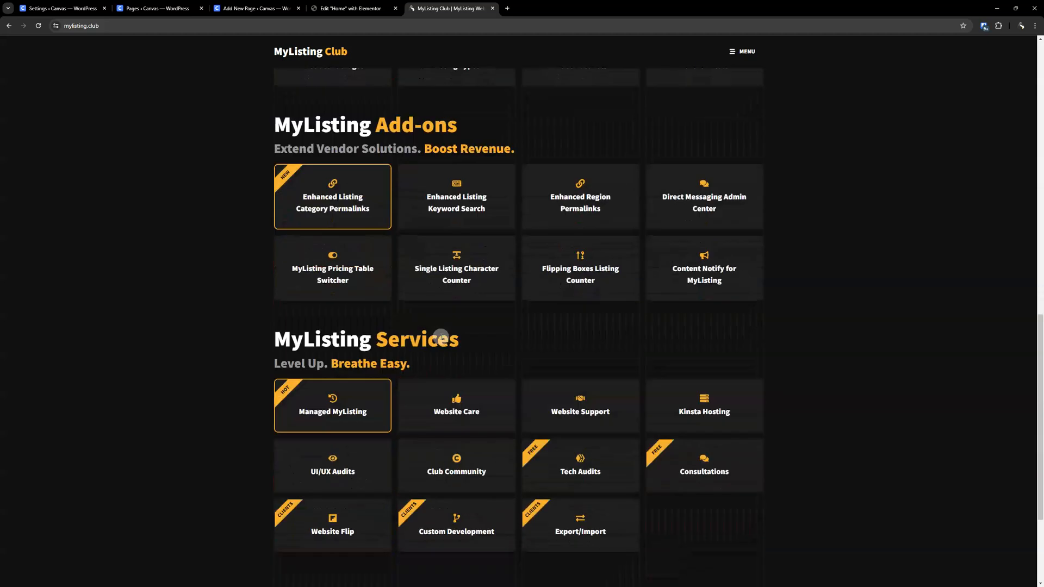
scroll(431, 337, up, 5)
scroll(432, 341, up, 1)
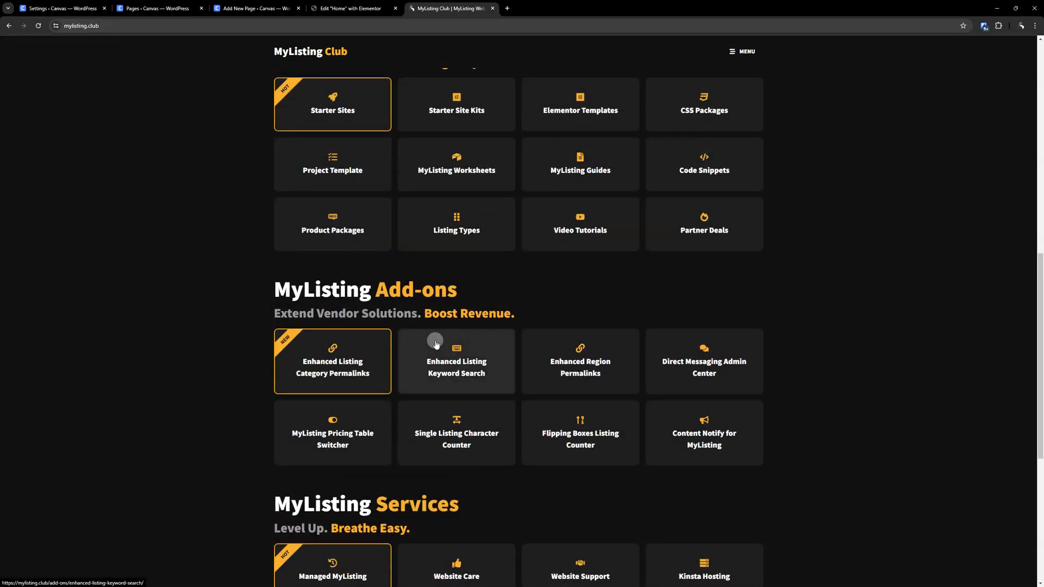
scroll(436, 343, down, 6)
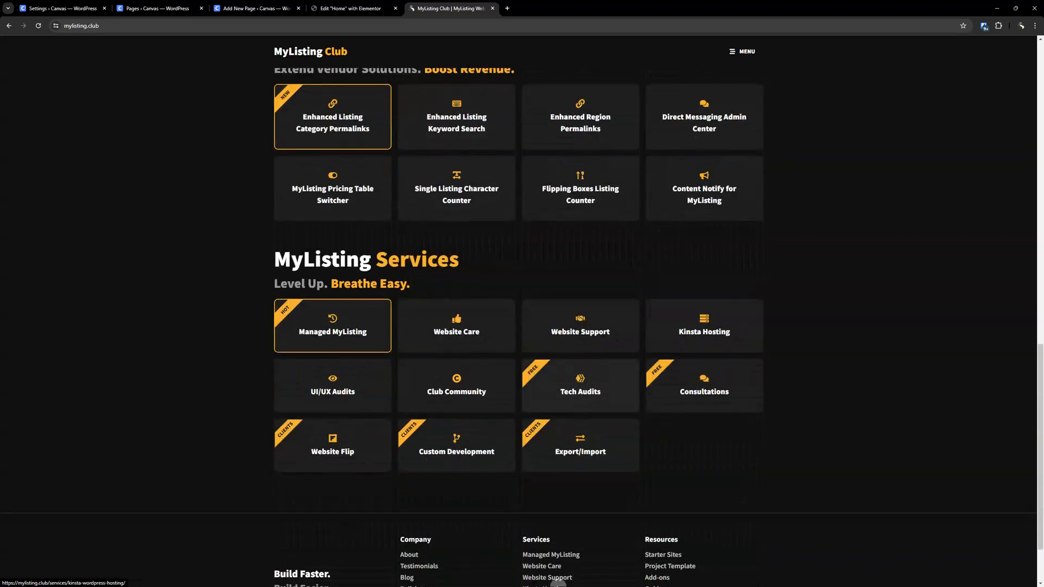
scroll(587, 384, down, 2)
scroll(337, 490, up, 12)
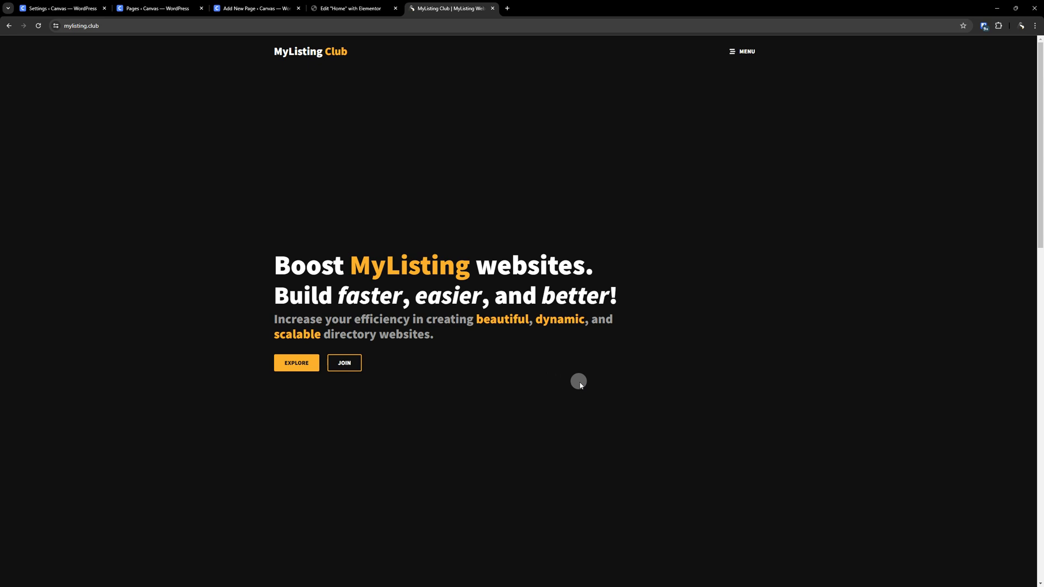
scroll(580, 384, down, 8)
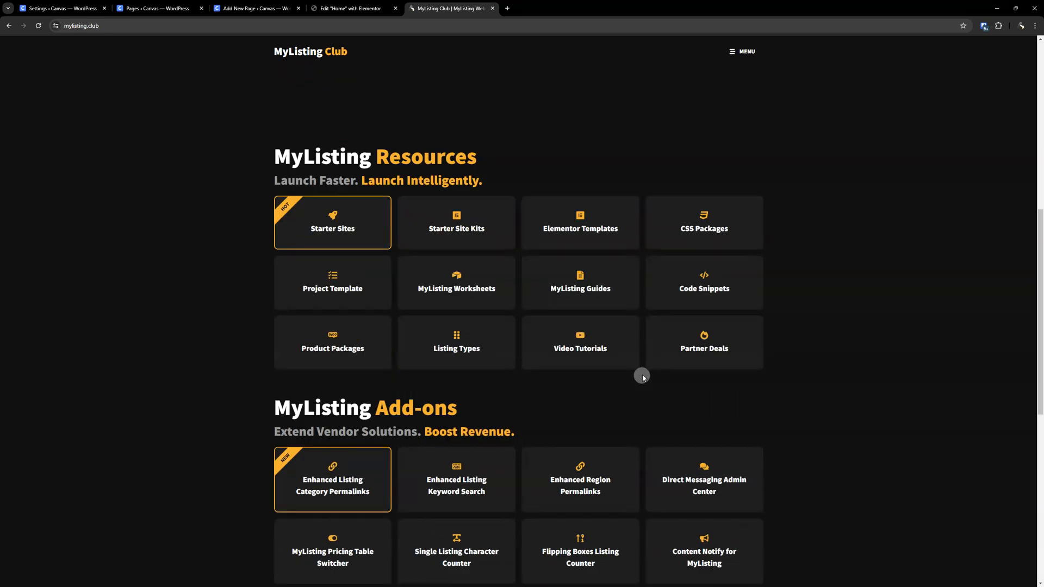
scroll(599, 396, down, 8)
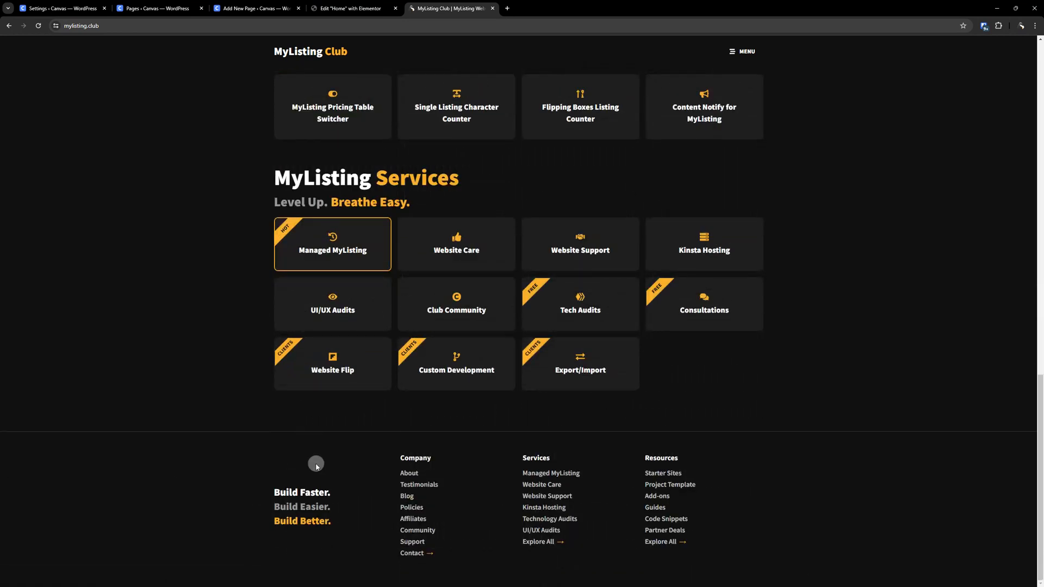
scroll(628, 360, up, 5)
scroll(628, 360, up, 10)
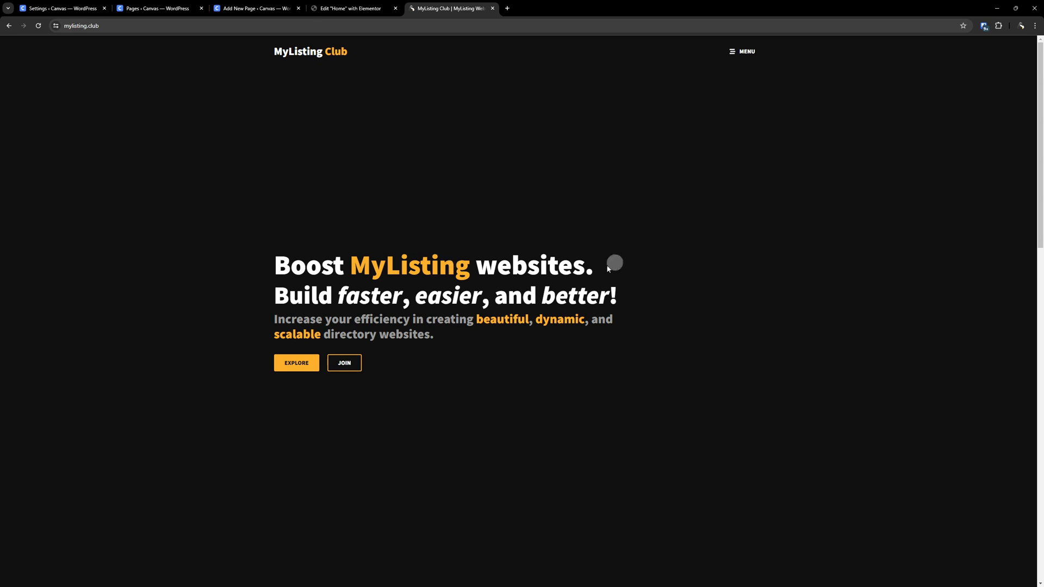
scroll(562, 260, down, 1)
scroll(517, 257, up, 1)
scroll(546, 306, down, 15)
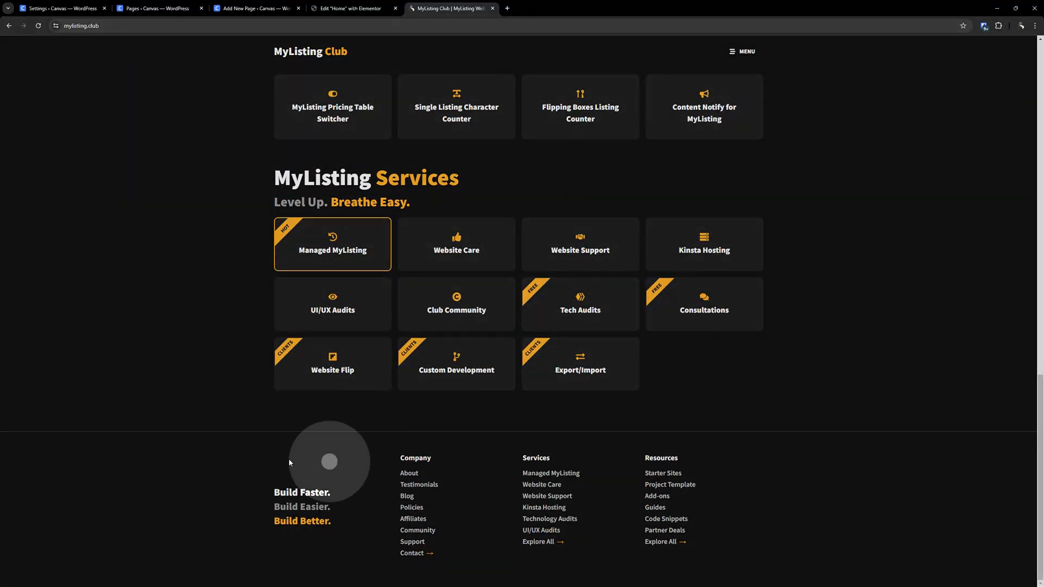
scroll(640, 371, up, 10)
scroll(640, 371, up, 5)
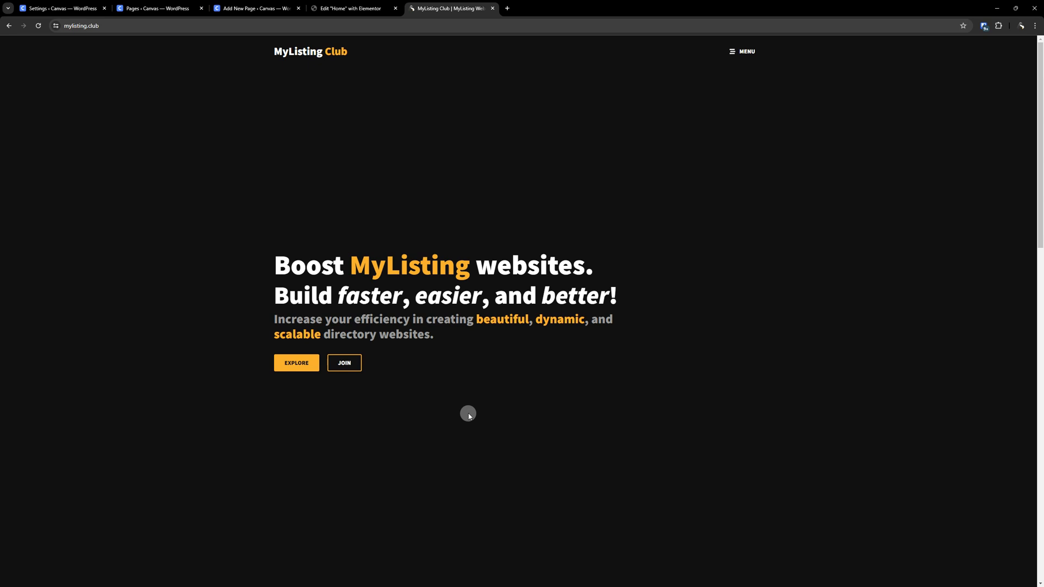
- Return to the Advanced settings and highlight the loading="lazy" attribute in the image loading description
click(57, 3)
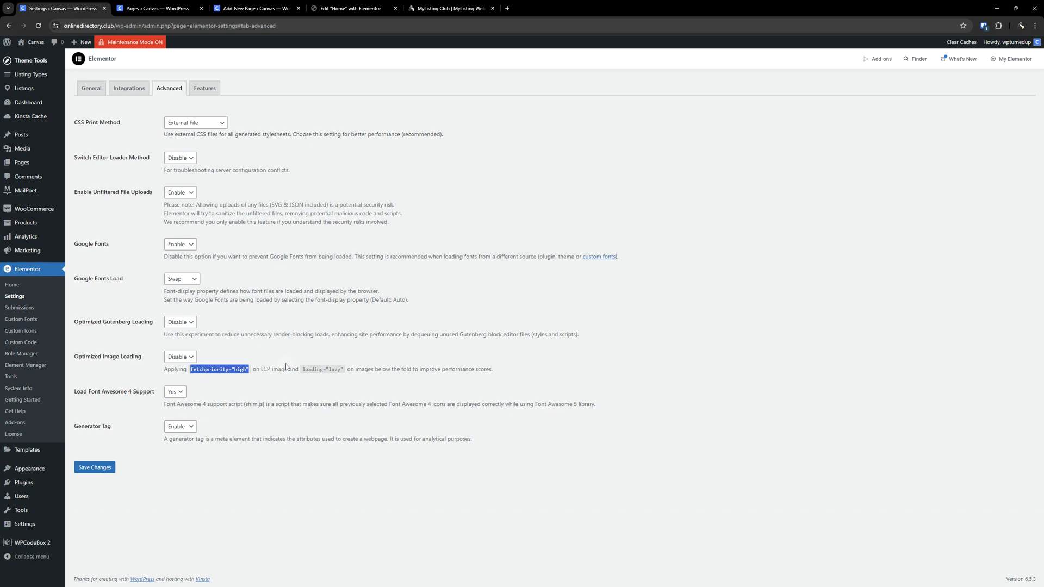
click(313, 313)
drag(302, 370, 350, 370)
click(658, 333)
- Review the options of the Load Font Awesome 4 Support dropdown
click(175, 397)
click(175, 398)
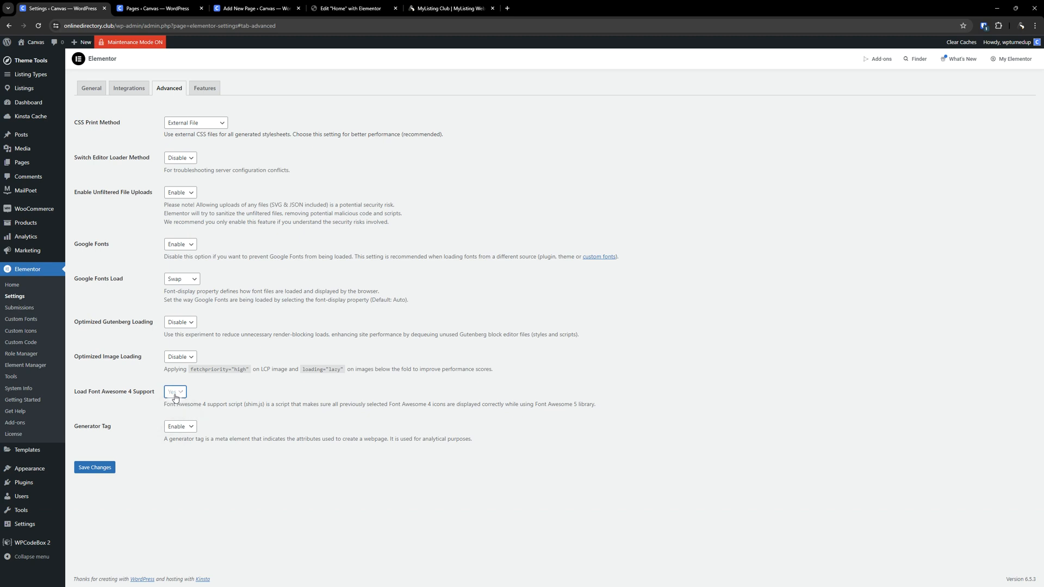
click(175, 397)
click(181, 393)
click(181, 394)
- Highlight the Load Font Awesome 4 Support label and its description
click(117, 391)
triple_click(121, 392)
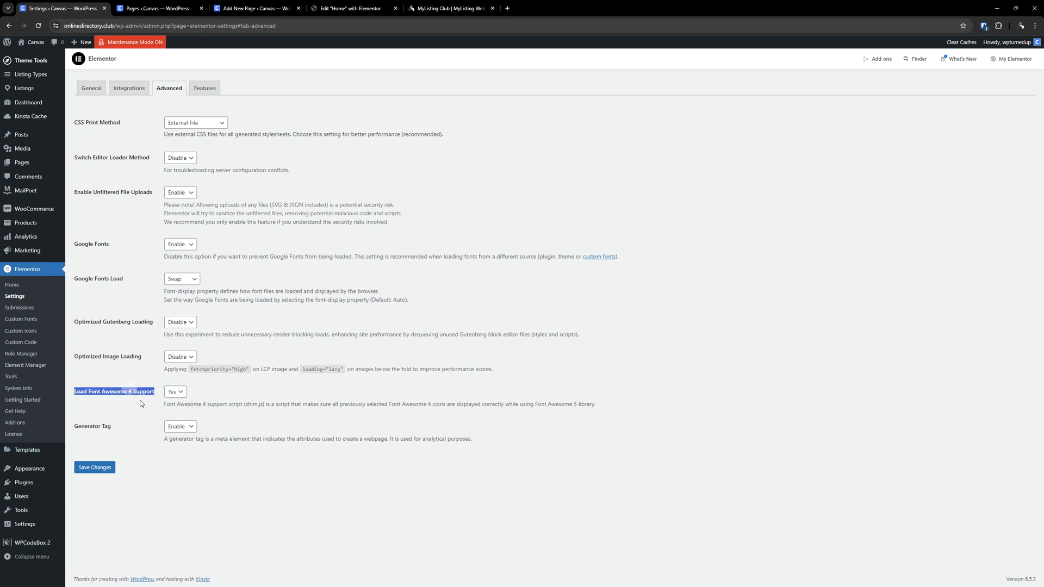
click(230, 388)
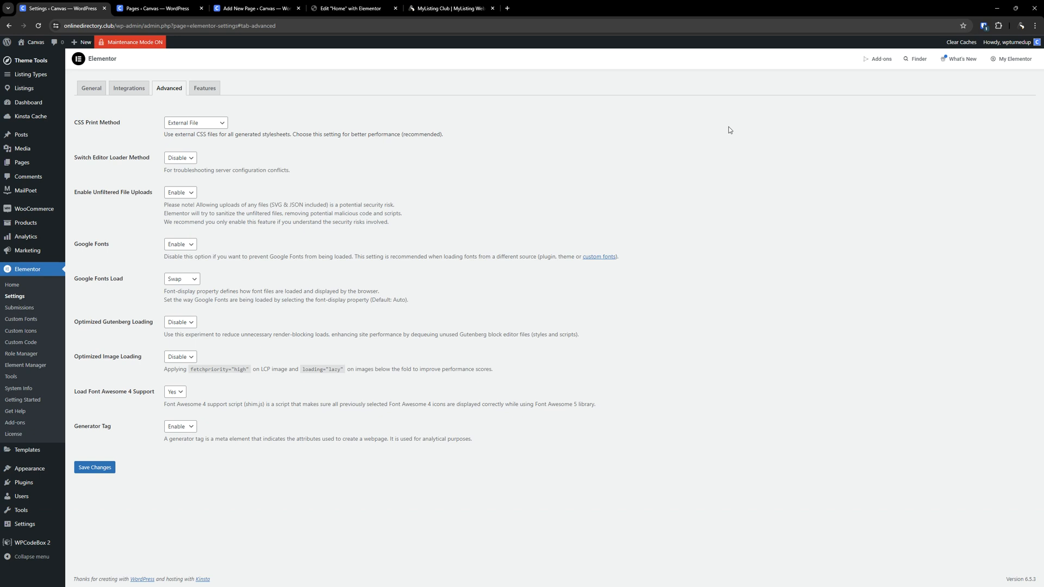
drag(159, 398, 74, 392)
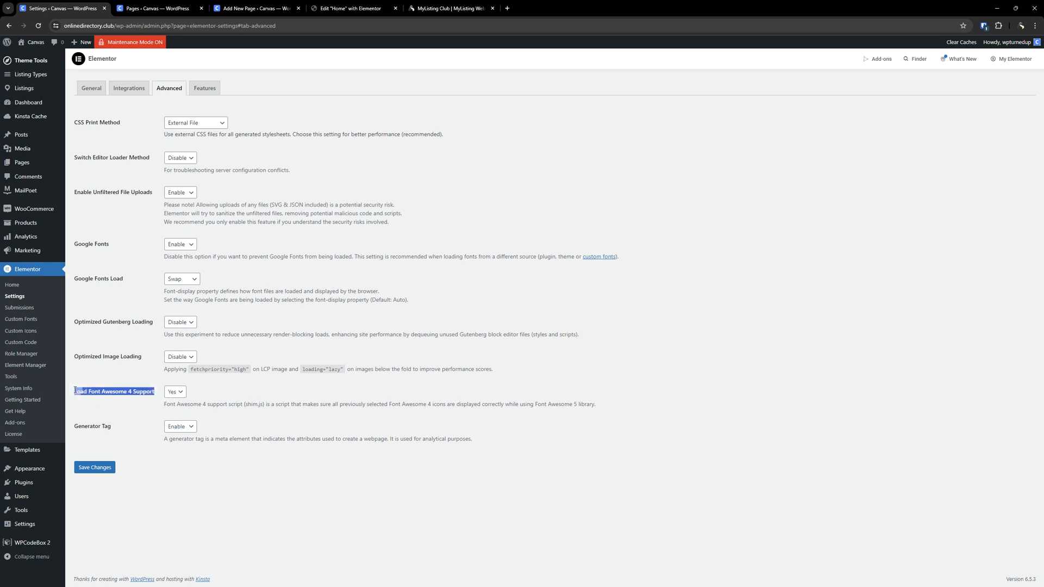
- Review the Load Font Awesome 4 Support dropdown options and highlight parts of its description
click(318, 400)
click(182, 396)
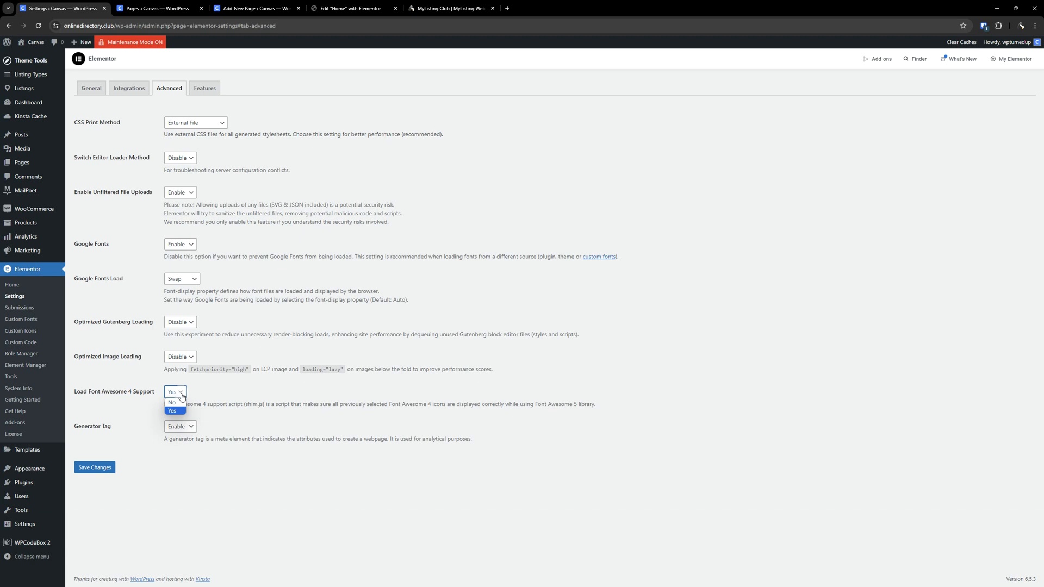
click(182, 396)
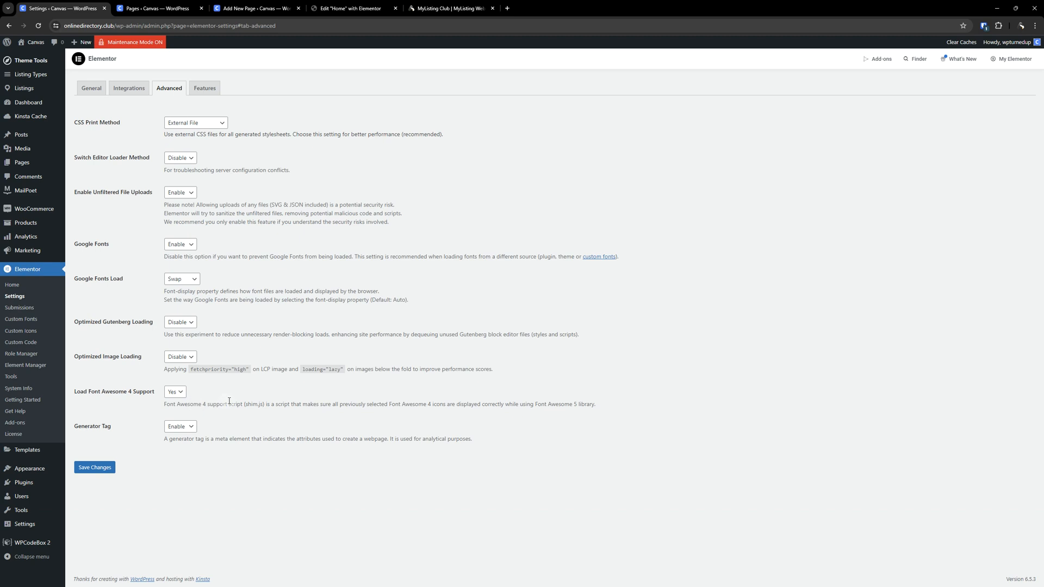
drag(206, 404, 267, 404)
click(367, 416)
drag(230, 405, 267, 405)
click(319, 402)
- Set Load Font Awesome 4 Support to Yes and save the settings
click(172, 393)
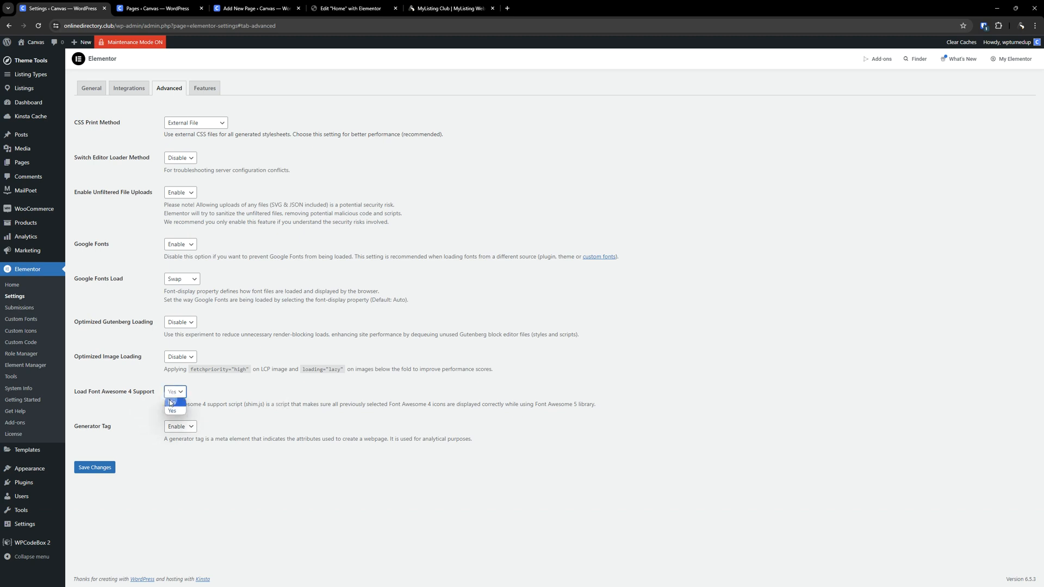
click(246, 399)
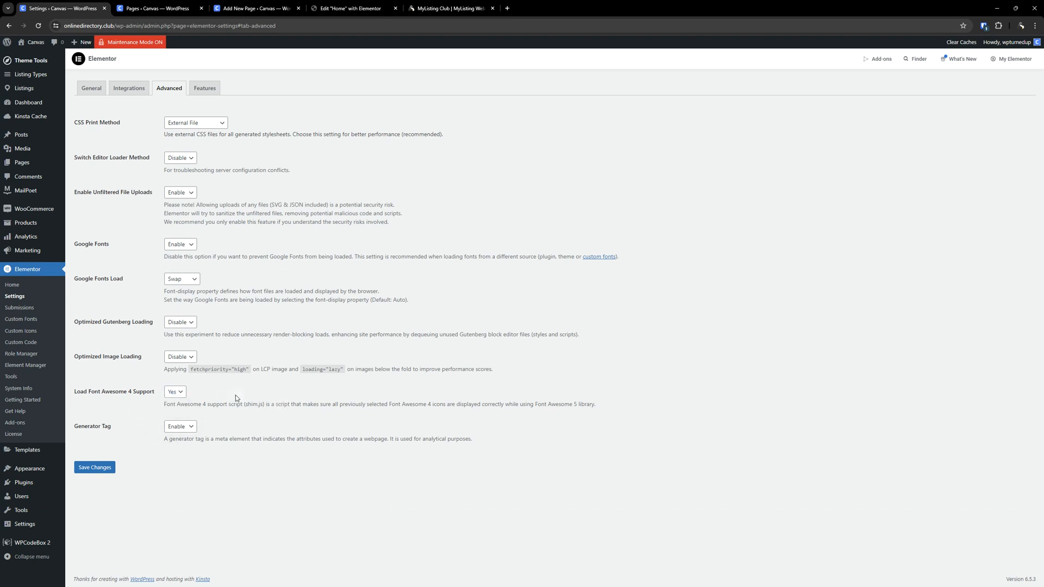
click(174, 395)
click(175, 413)
click(97, 471)
- Set the Generator Tag option to Disable and save the Advanced settings
triple_click(107, 426)
click(175, 491)
click(180, 426)
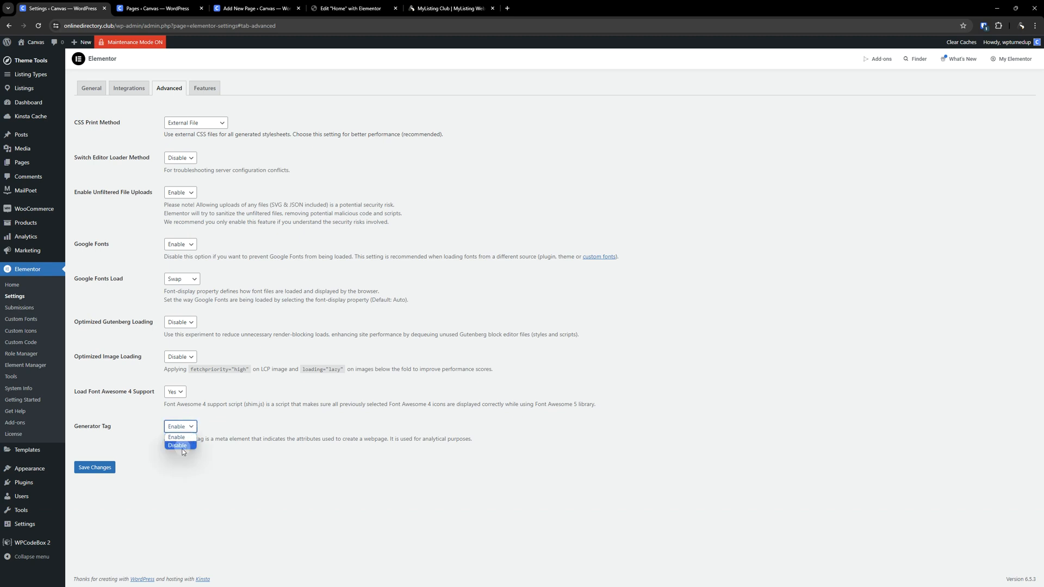
click(179, 446)
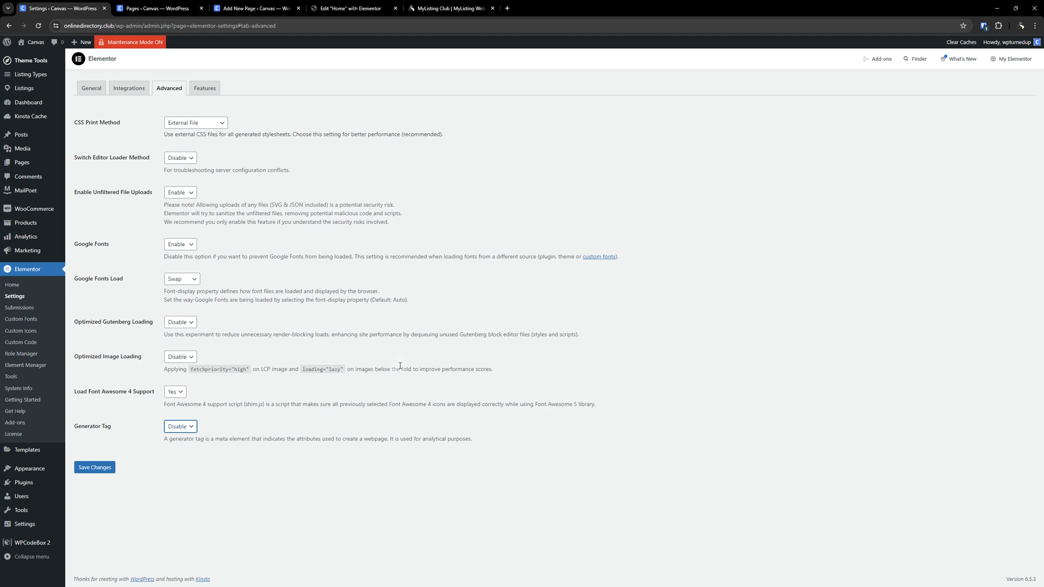
click(109, 468)
- Open the Features tab and highlight the Ongoing Experiments heading
click(204, 88)
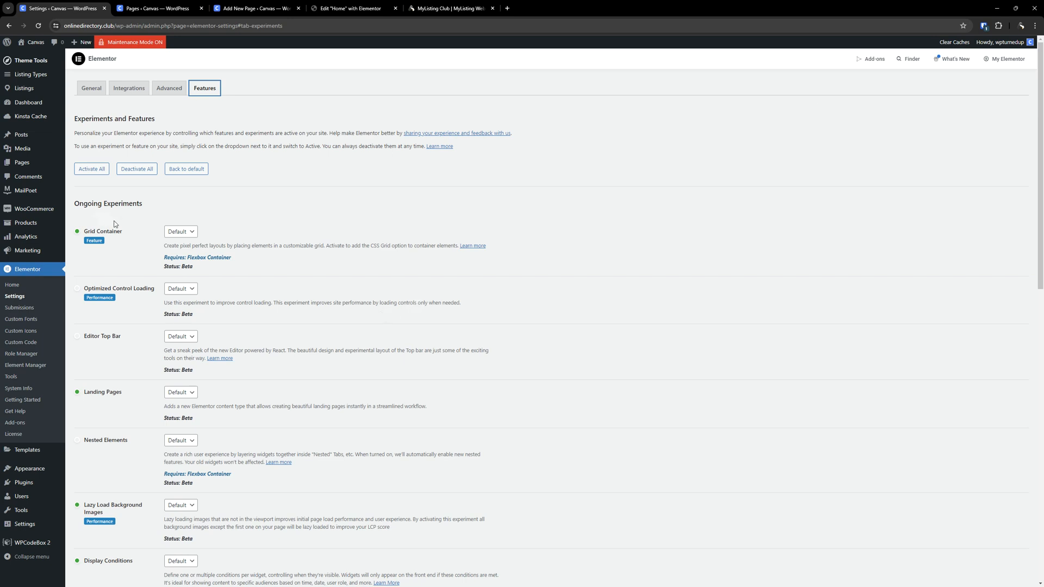
scroll(107, 201, down, 1)
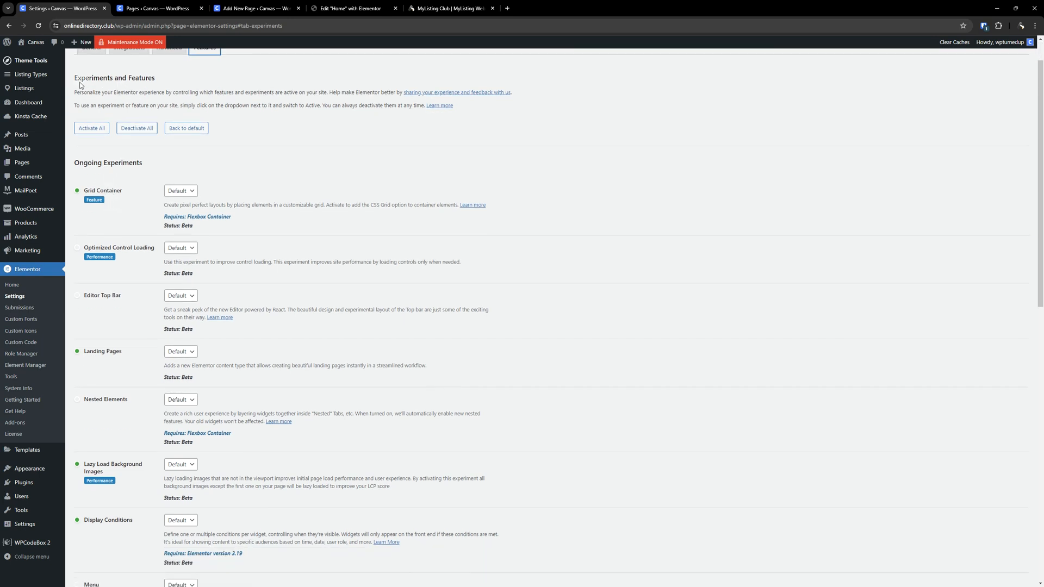
double_click(106, 79)
double_click(137, 77)
drag(142, 163, 74, 163)
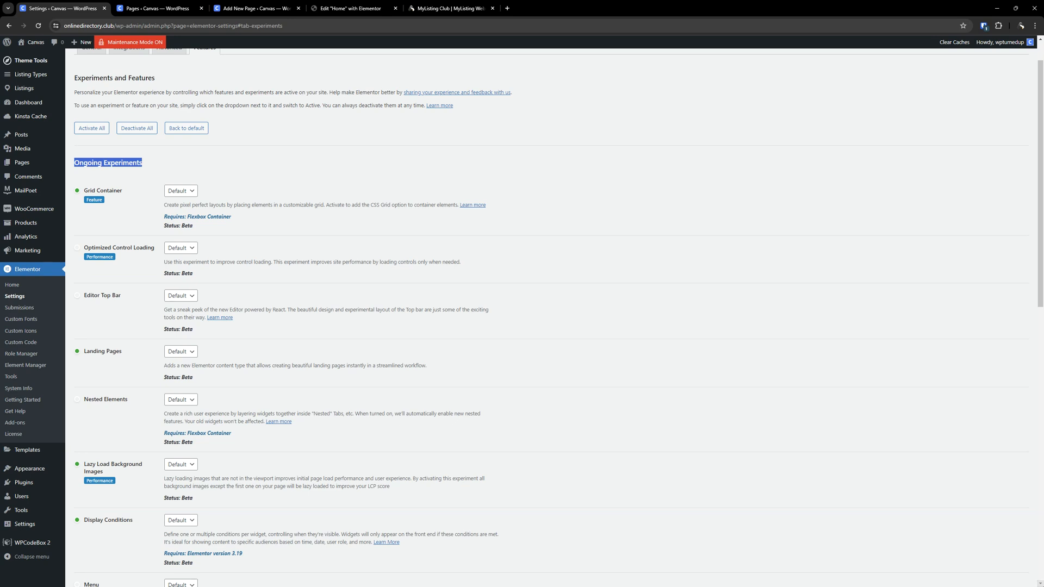
- Scroll through the list of ongoing experiments to review them
scroll(472, 325, down, 2)
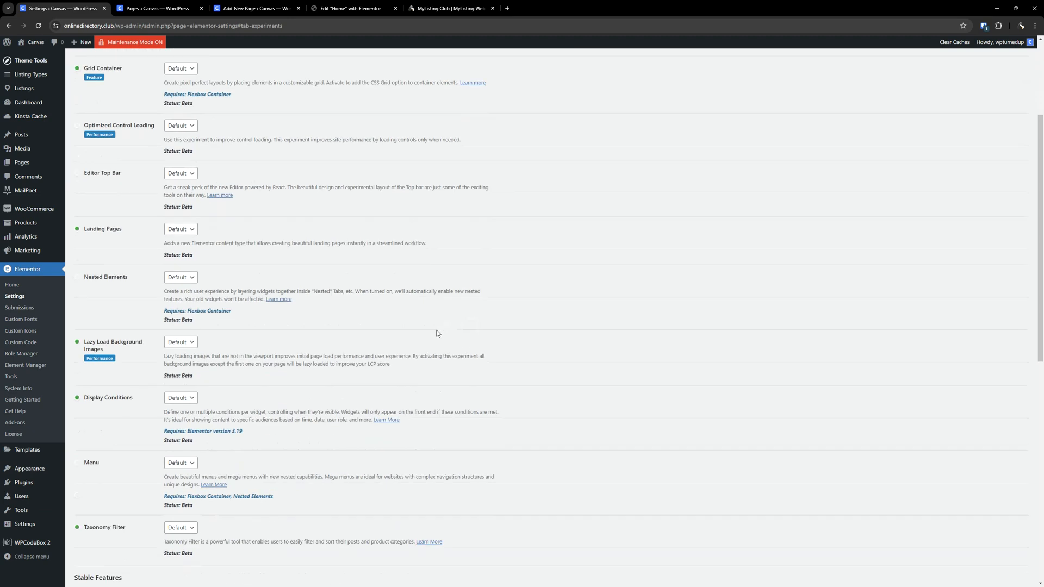
scroll(438, 333, up, 1)
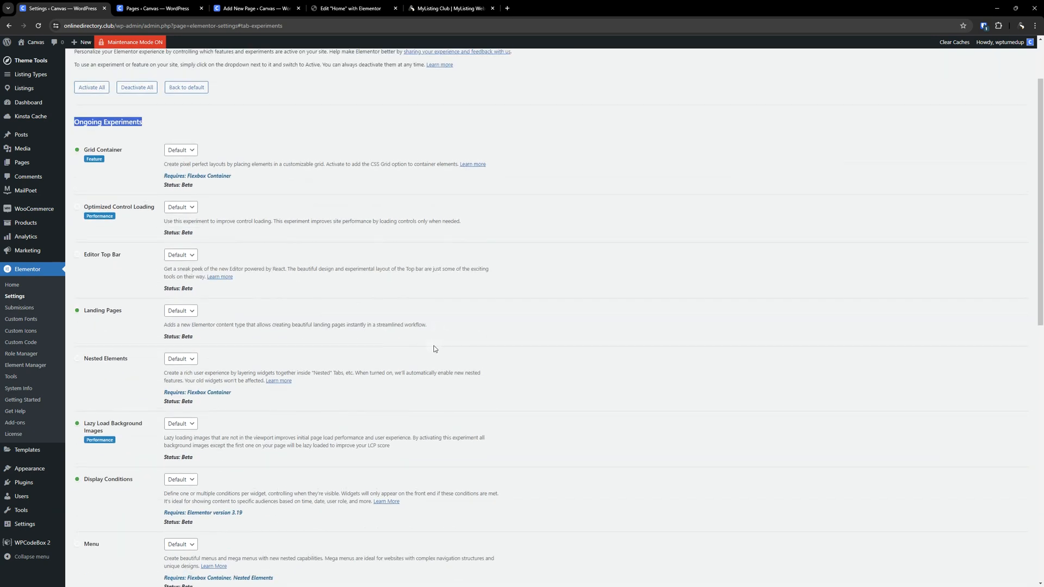
scroll(434, 349, down, 1)
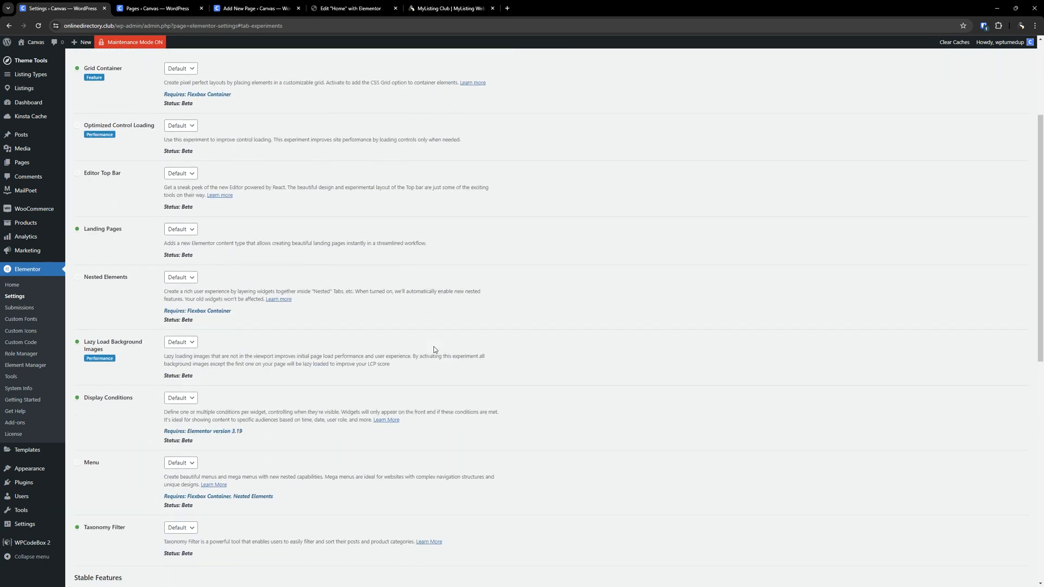
scroll(455, 349, down, 1)
scroll(457, 349, up, 2)
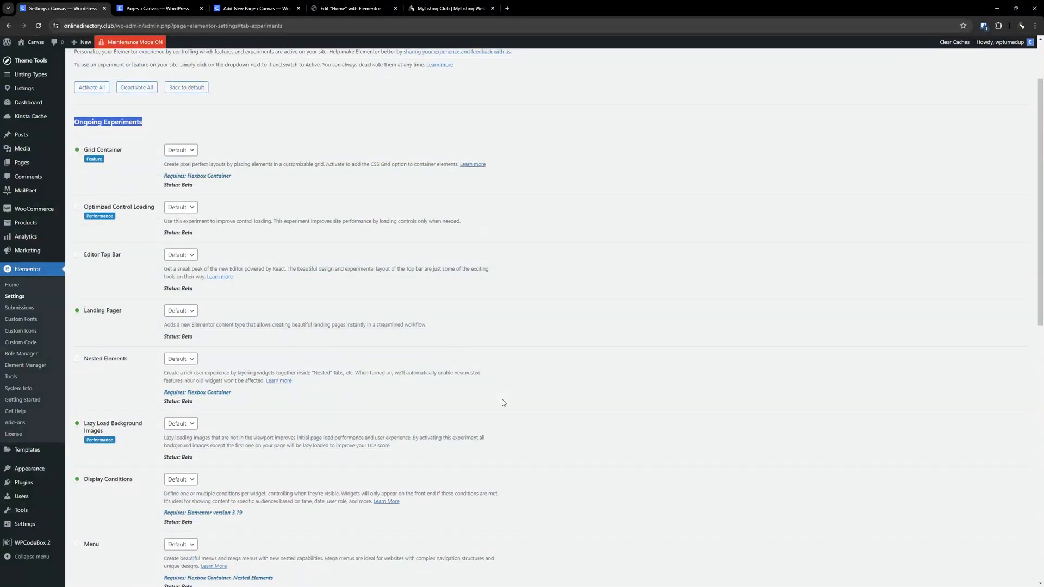
scroll(500, 402, down, 6)
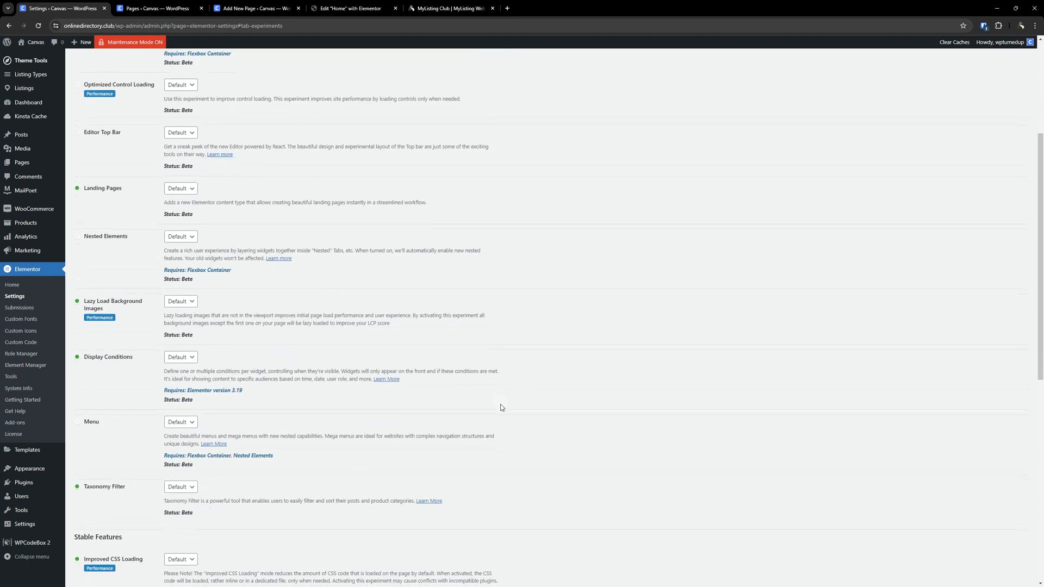
scroll(444, 292, up, 4)
scroll(444, 292, up, 4)
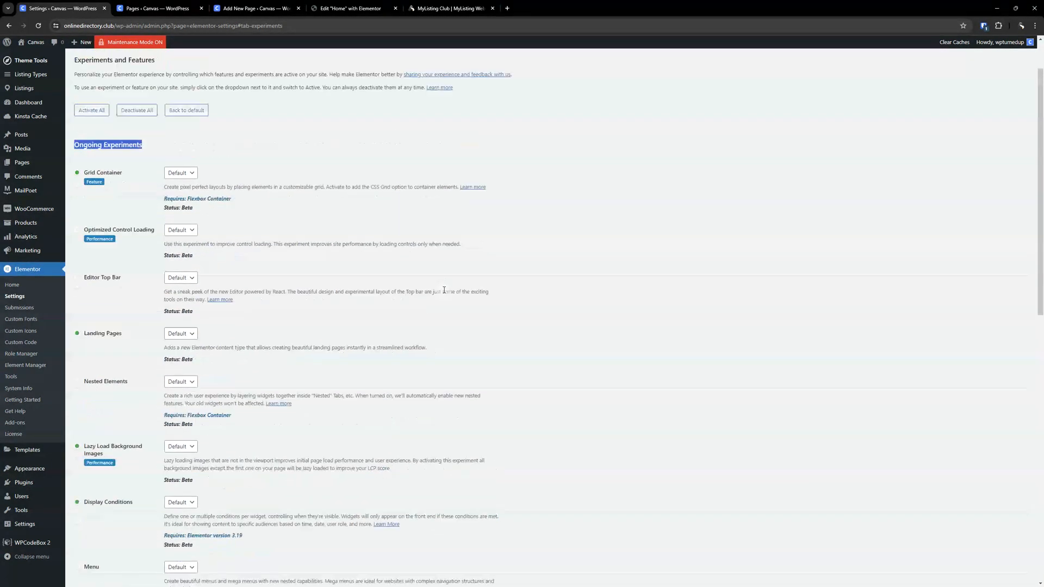
scroll(442, 289, down, 3)
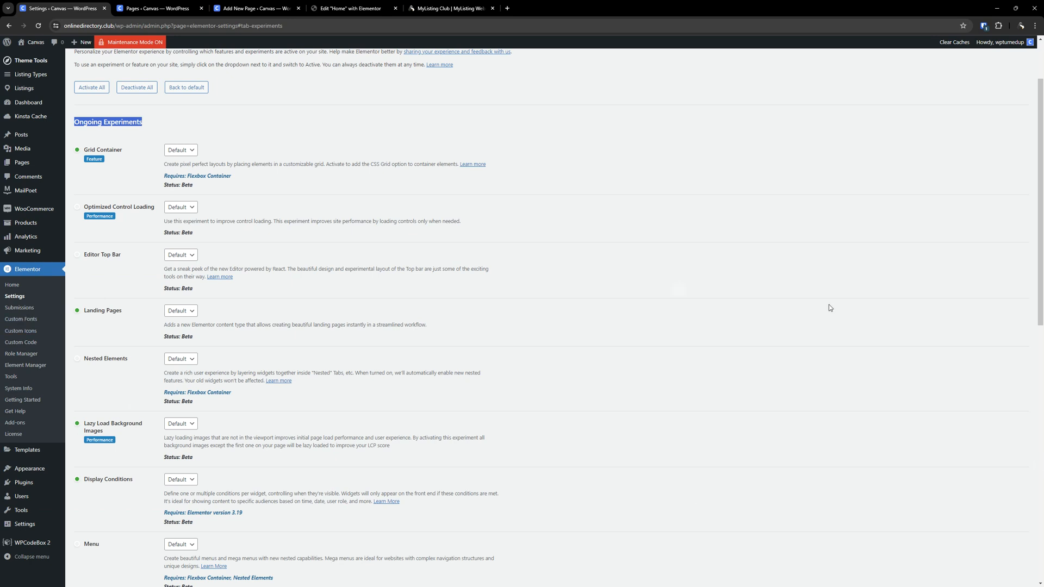
- Review the Grid Container experiment's state options and scroll through the experiments list again
click(818, 278)
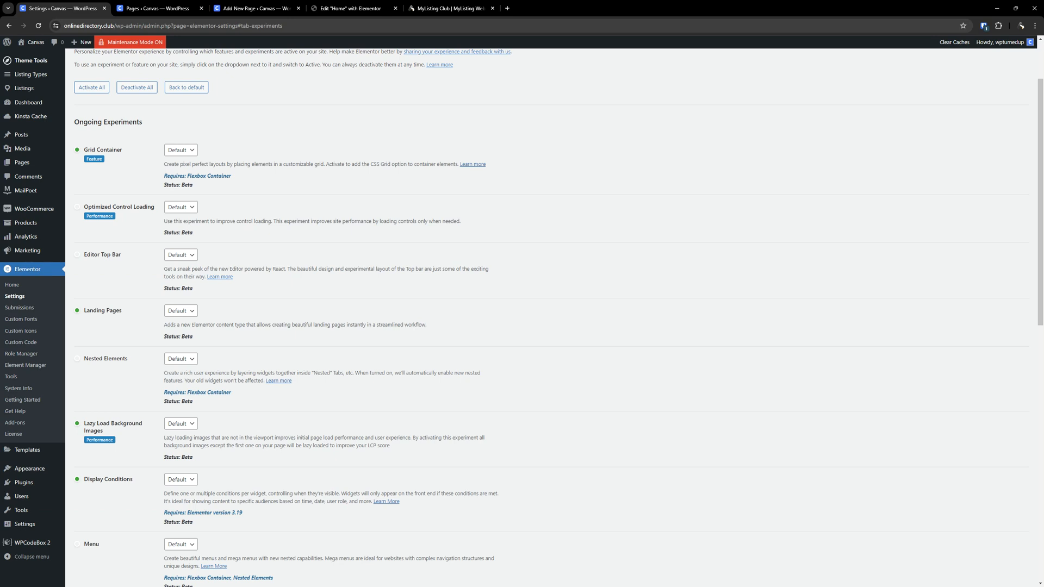
click(190, 151)
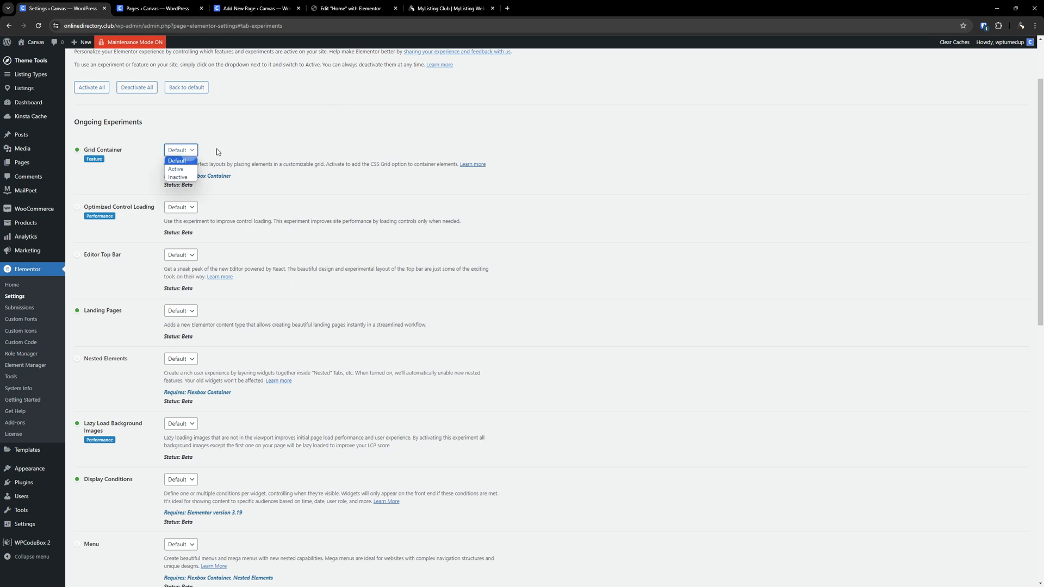
click(199, 139)
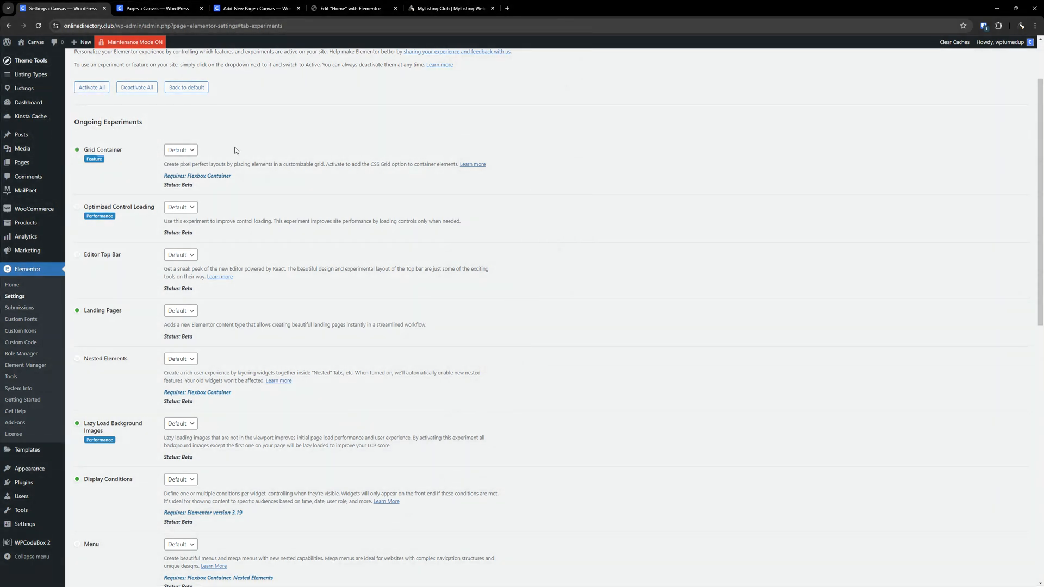
click(183, 150)
click(233, 131)
scroll(199, 191, down, 2)
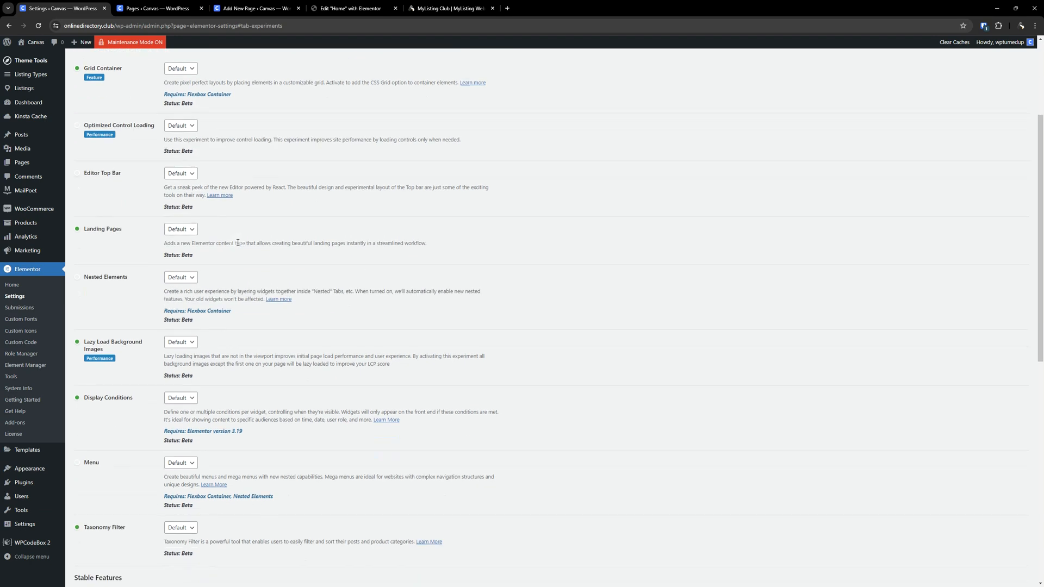
scroll(209, 332, down, 3)
scroll(212, 305, up, 4)
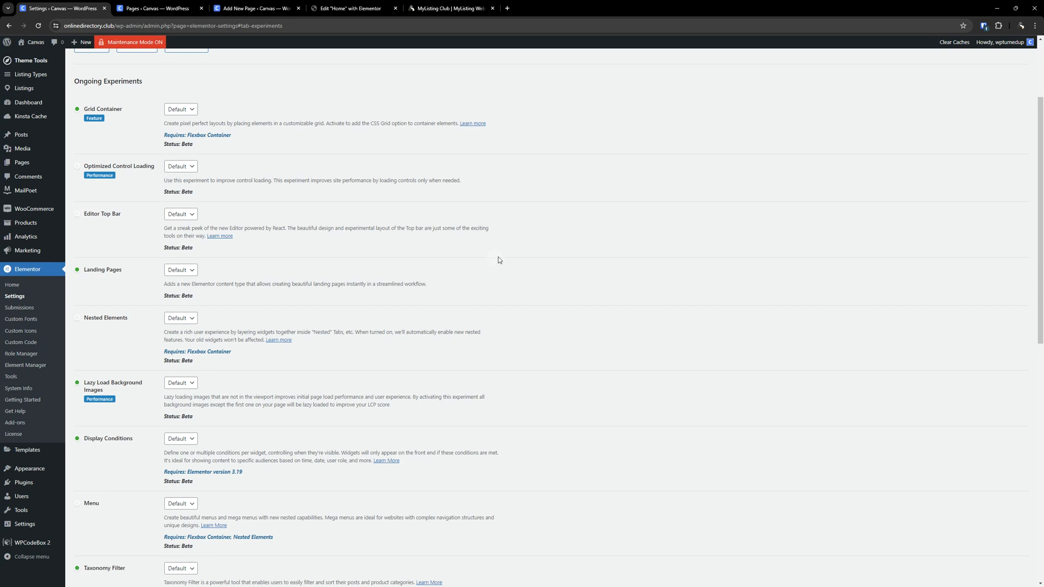
- Scroll through the ongoing experiments and the Stable Features section down to the bottom of the Features tab
scroll(499, 272, up, 2)
scroll(500, 280, down, 2)
scroll(549, 350, up, 1)
scroll(549, 349, down, 1)
scroll(344, 396, up, 1)
scroll(344, 396, down, 1)
scroll(189, 281, down, 3)
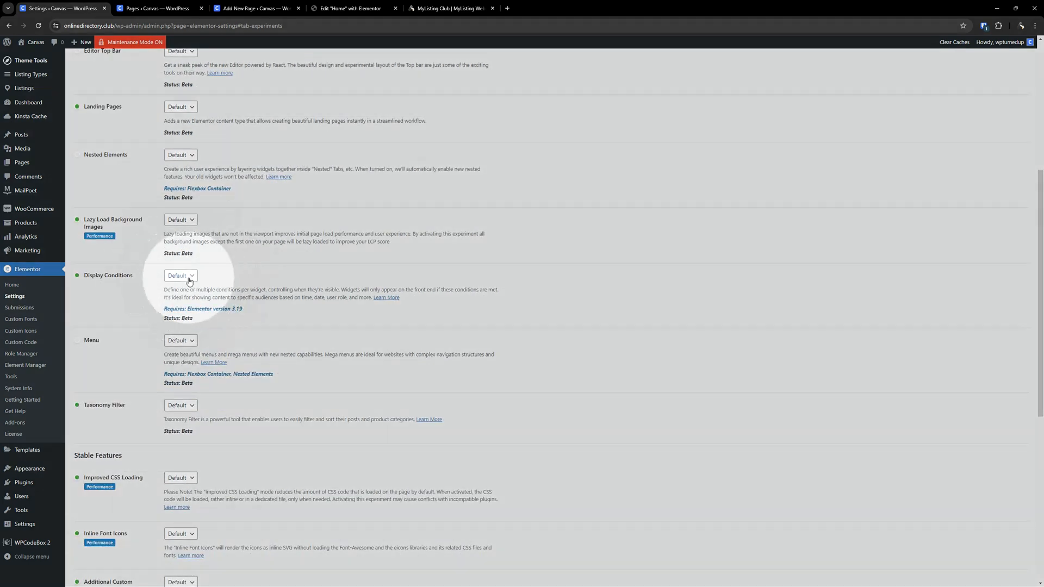
scroll(191, 280, down, 2)
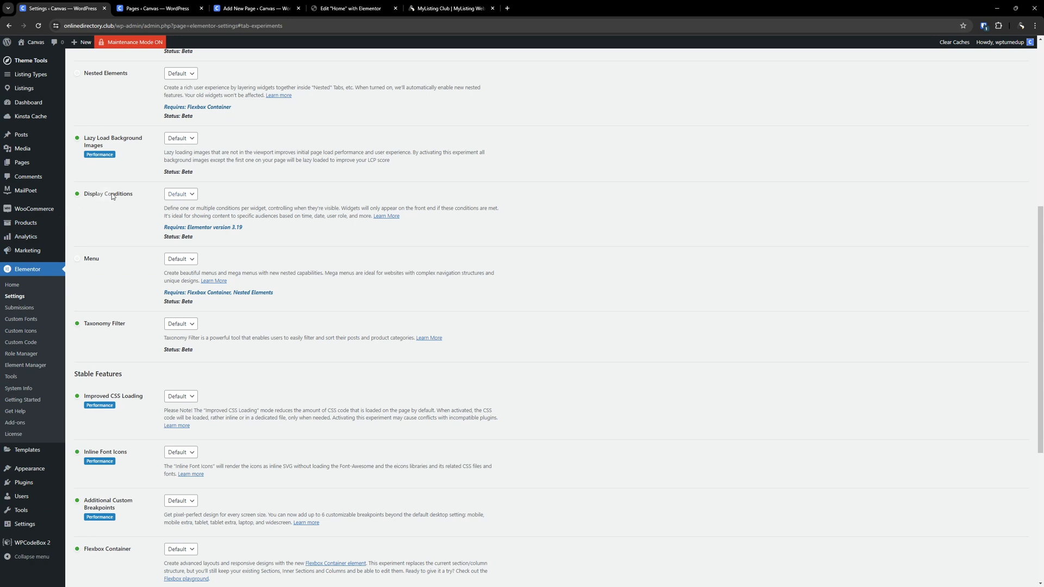
scroll(378, 145, up, 4)
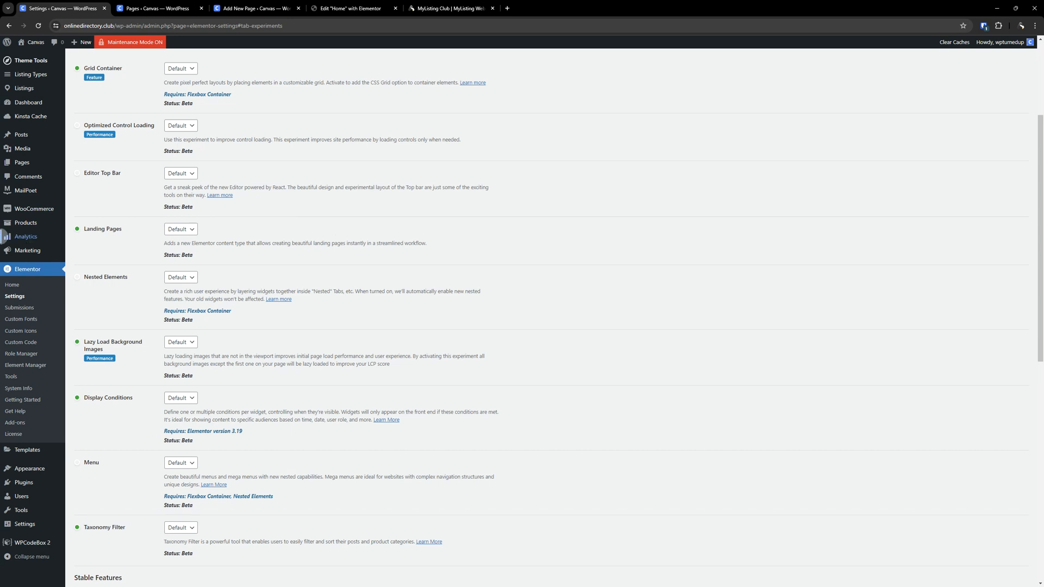
scroll(334, 231, up, 10)
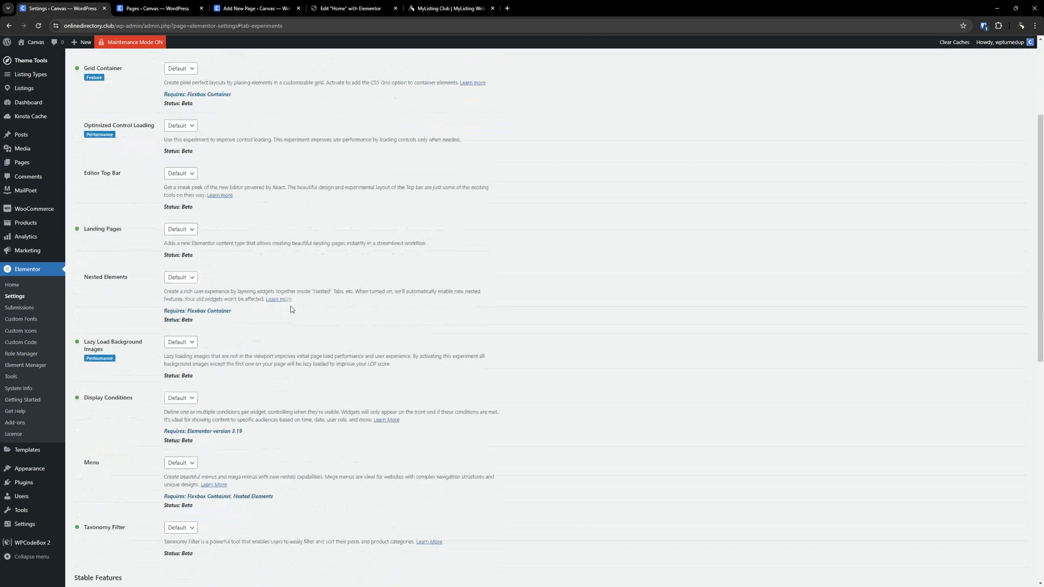
scroll(291, 308, down, 1)
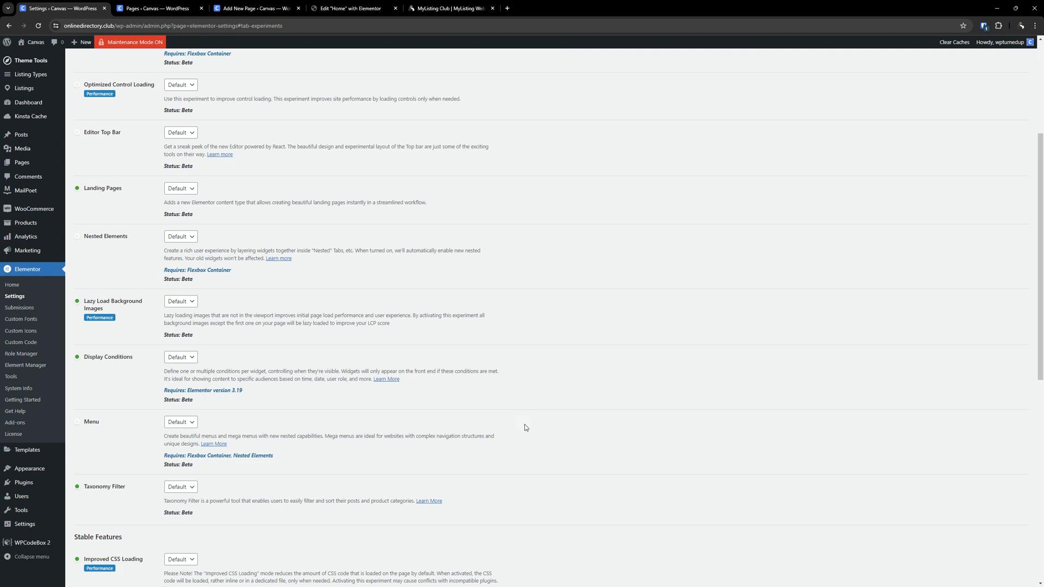
scroll(316, 388, up, 5)
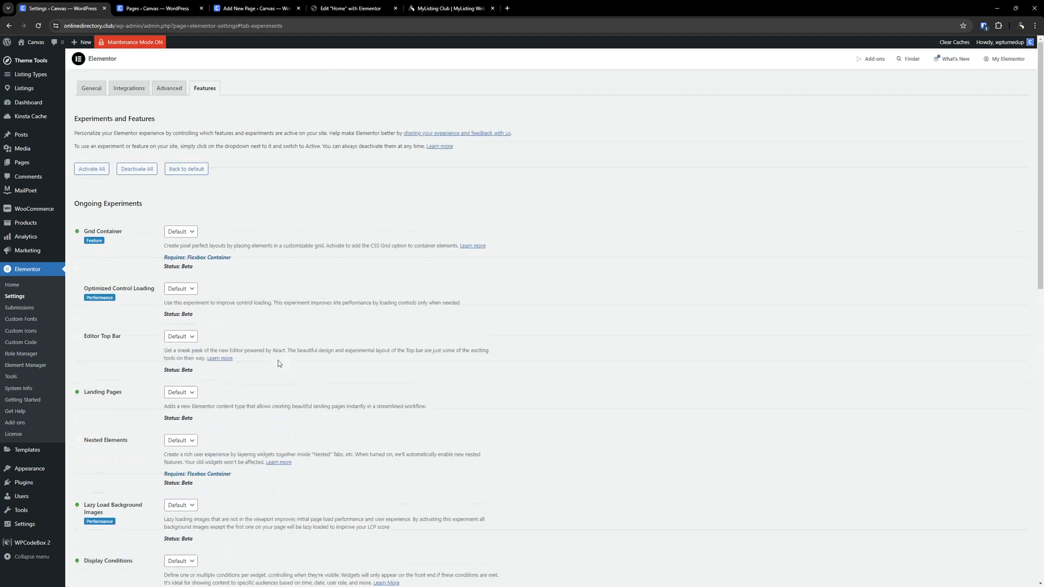
scroll(279, 361, down, 1)
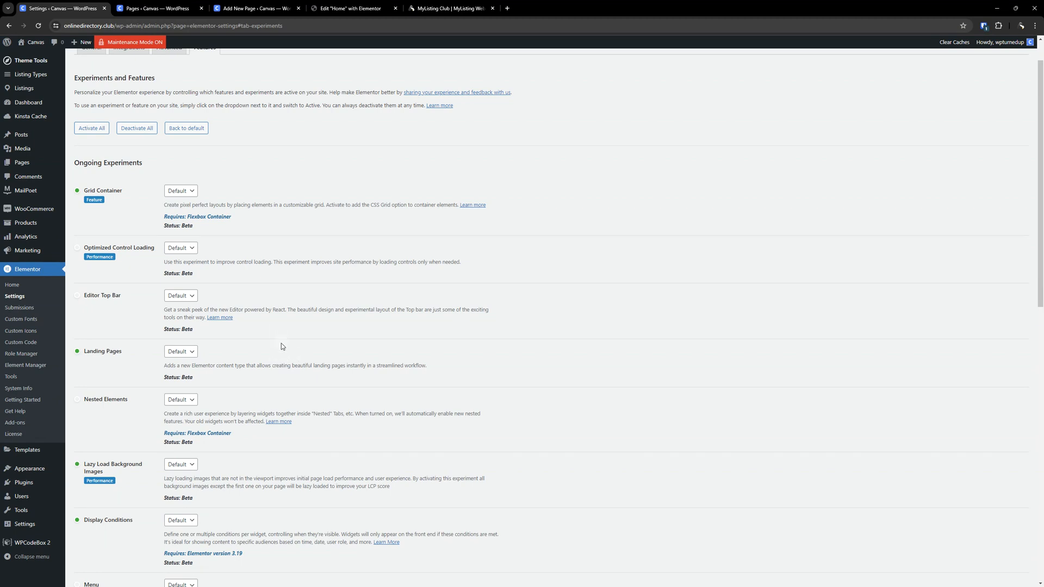
scroll(283, 344, down, 3)
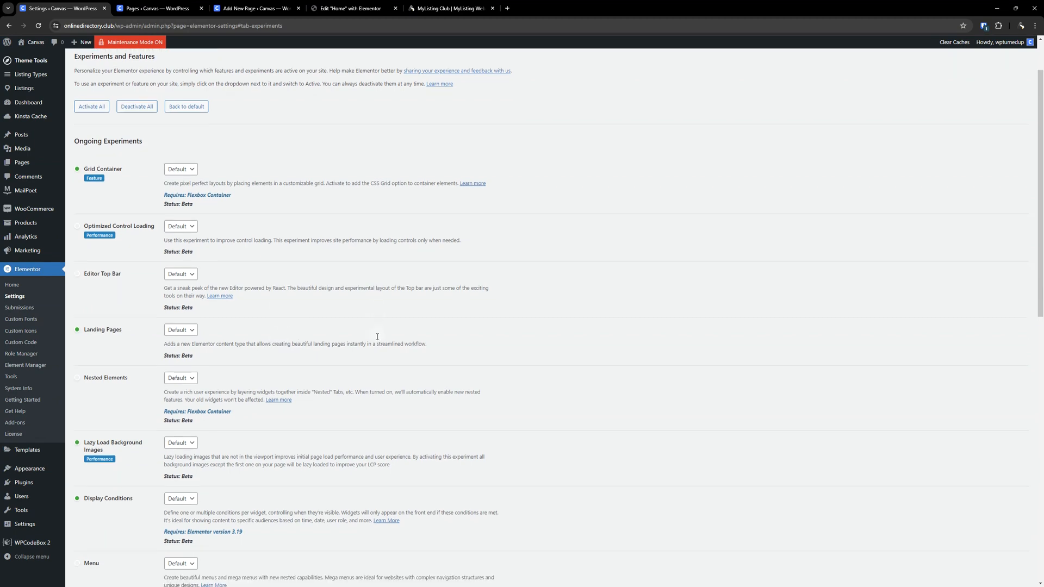
scroll(139, 301, down, 4)
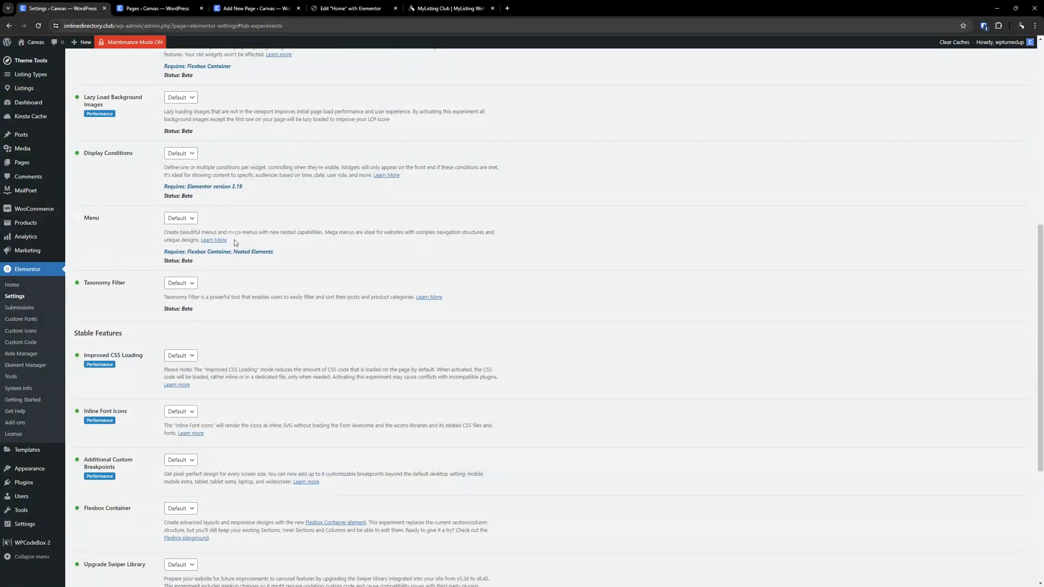
scroll(235, 242, down, 5)
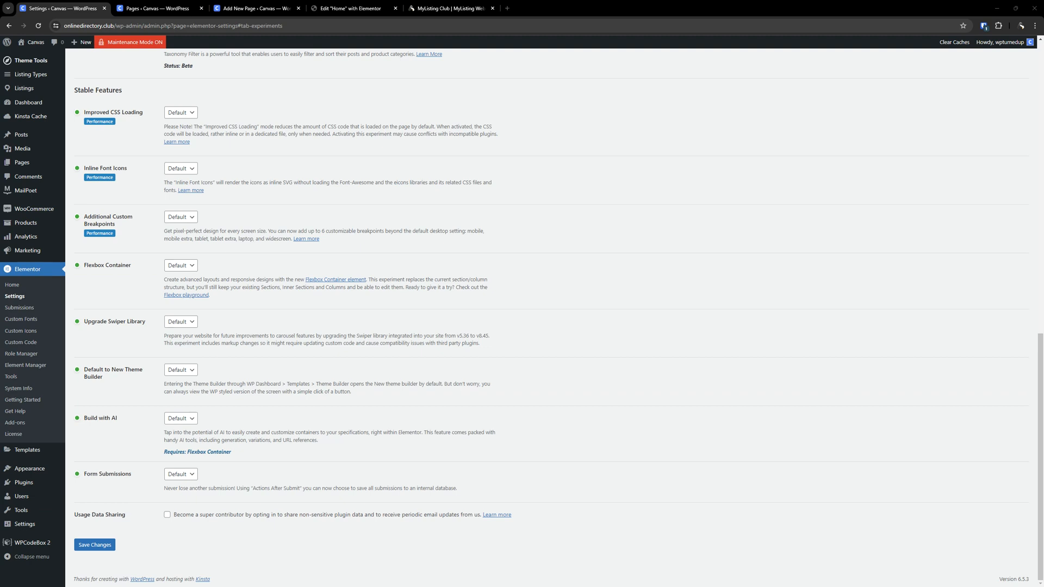
scroll(736, 268, up, 20)
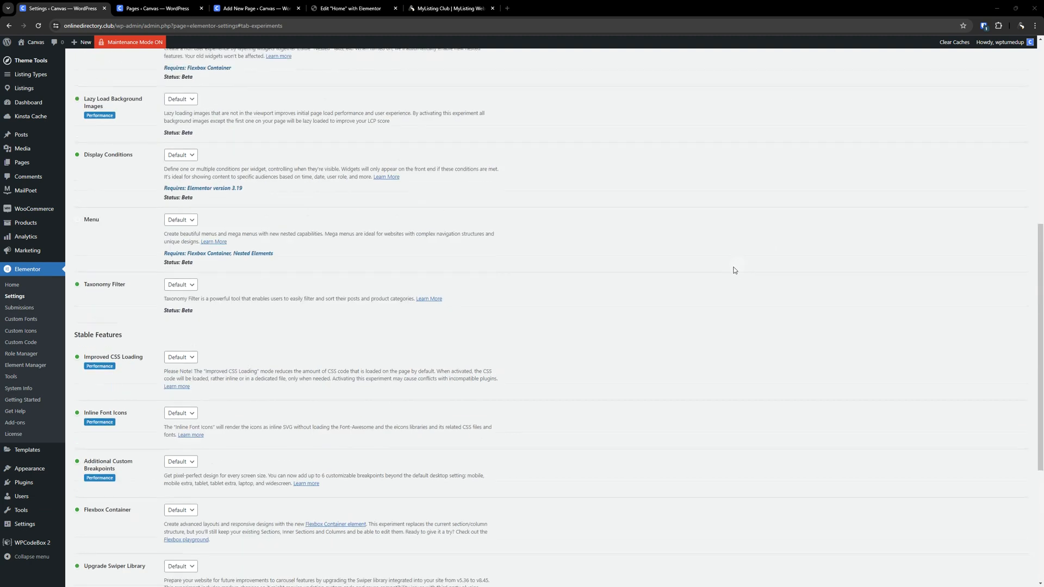
scroll(435, 272, down, 15)
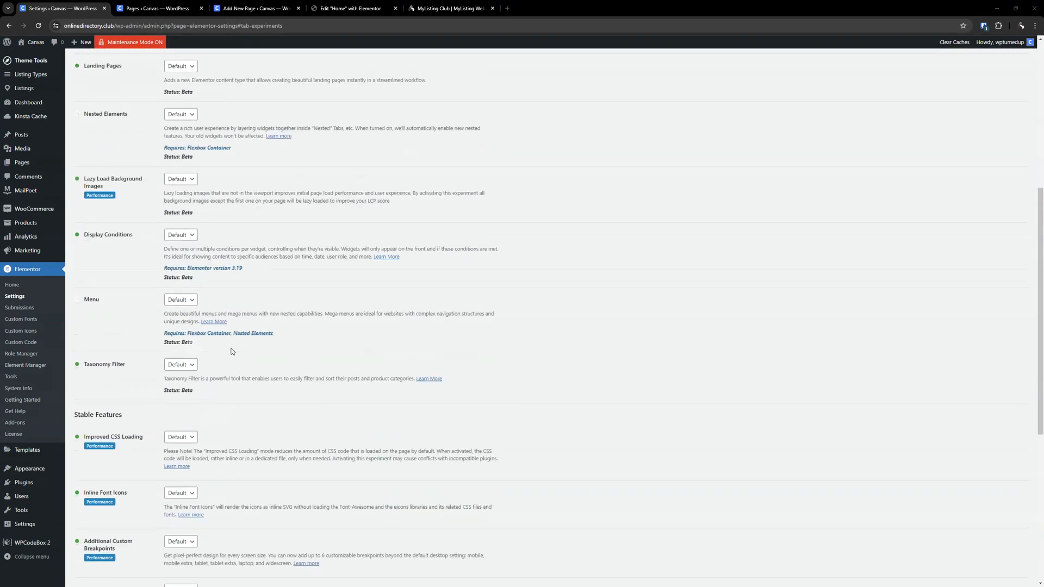
scroll(425, 259, up, 20)
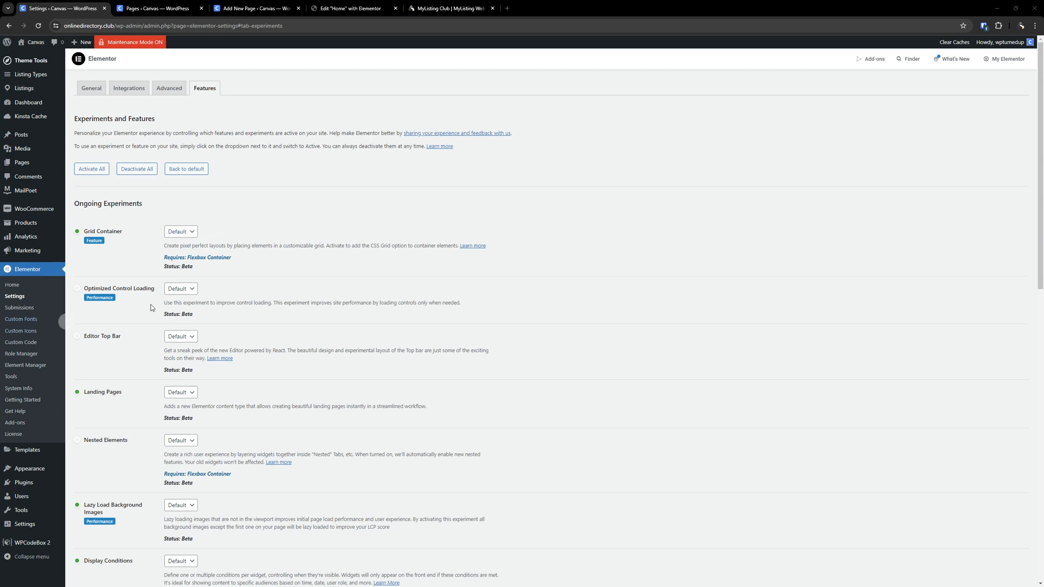
scroll(177, 244, down, 1)
- Set the Optimized Control Loading and Editor Top Bar experiments to Inactive
click(176, 248)
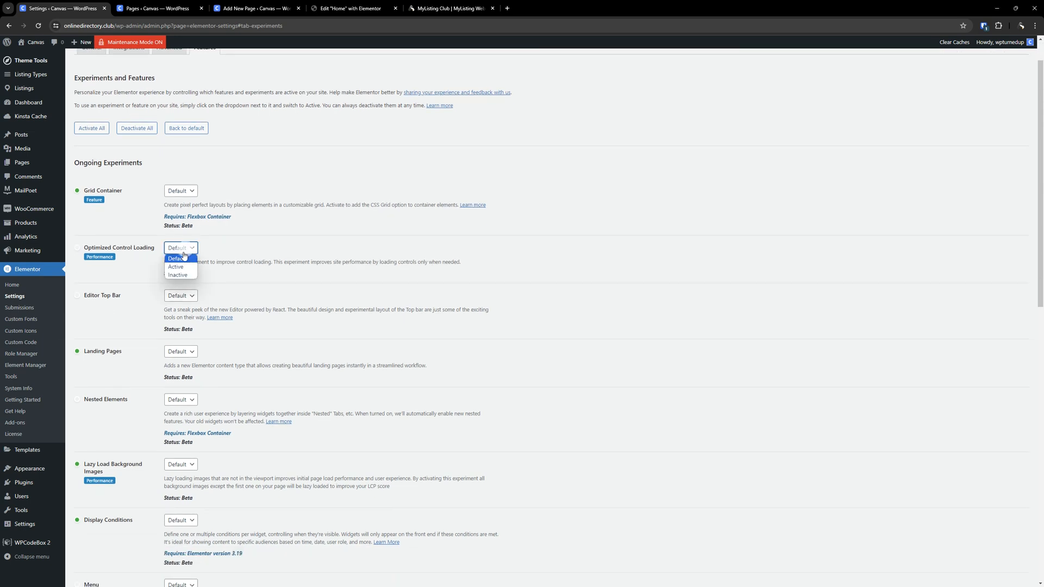
click(183, 276)
scroll(347, 262, down, 3)
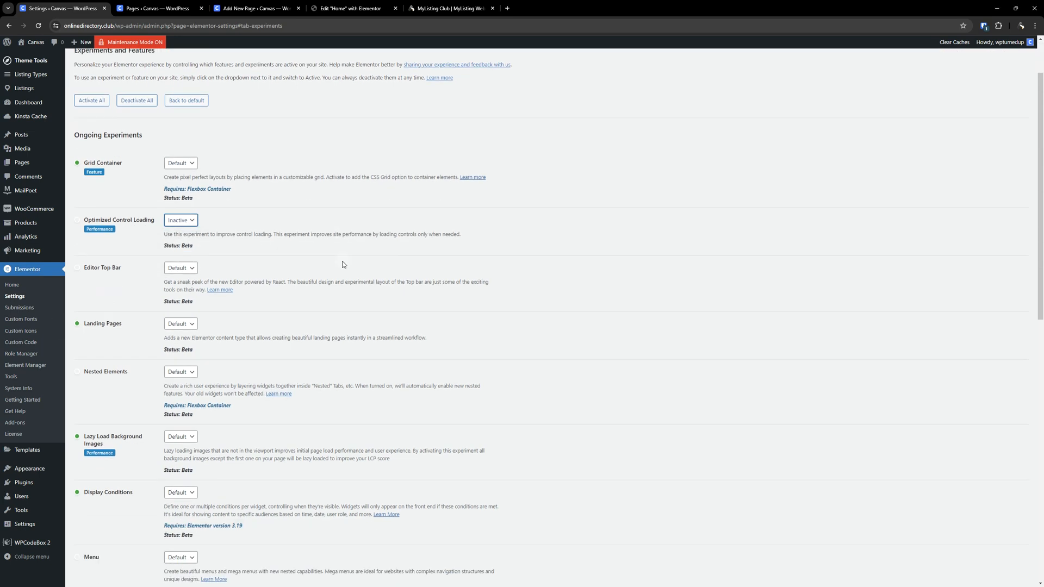
click(166, 218)
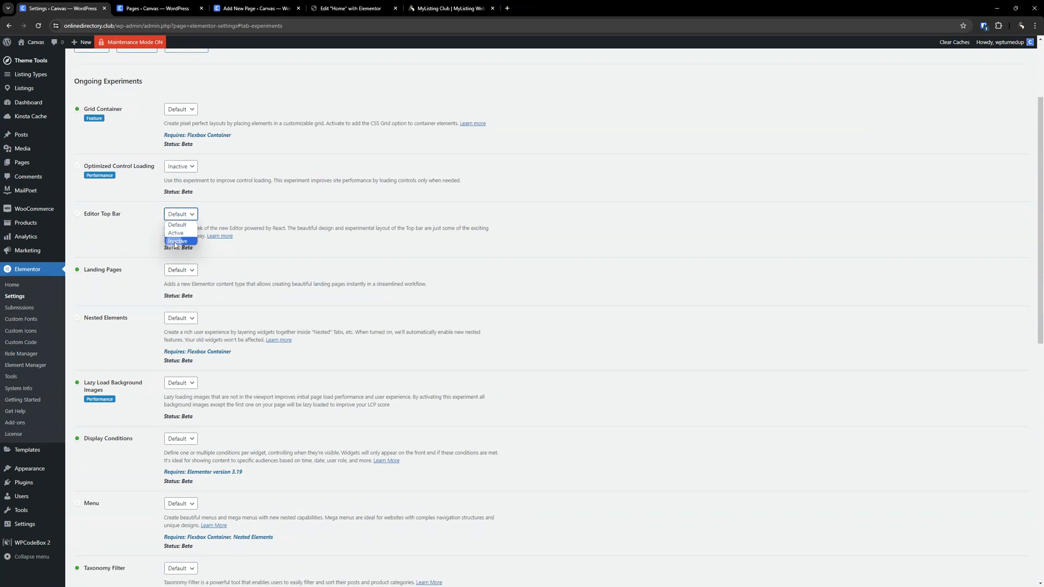
click(175, 243)
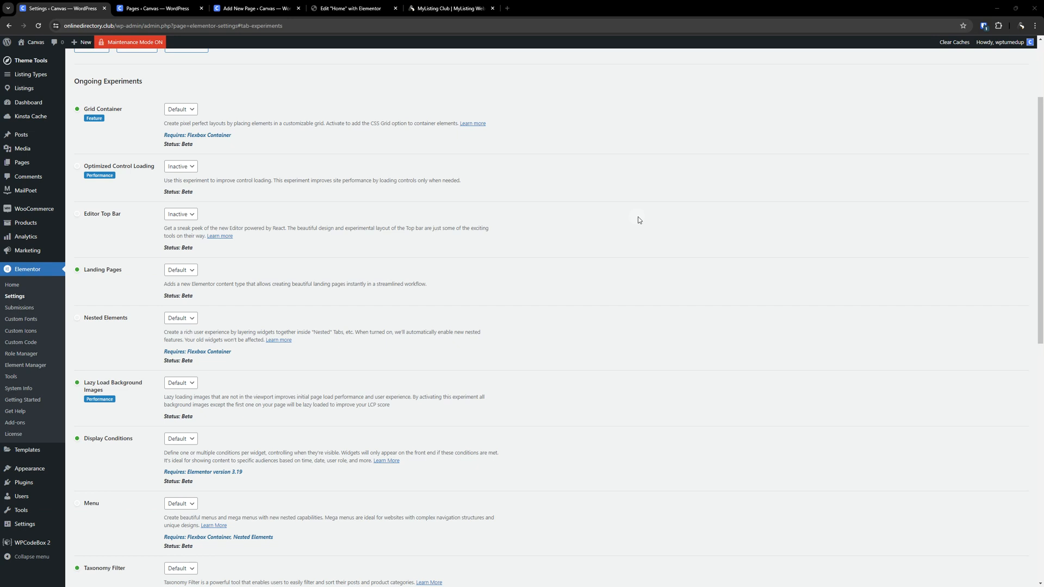
- Set the Landing Pages experiment to Inactive and the Nested Elements experiment to Active
click(179, 270)
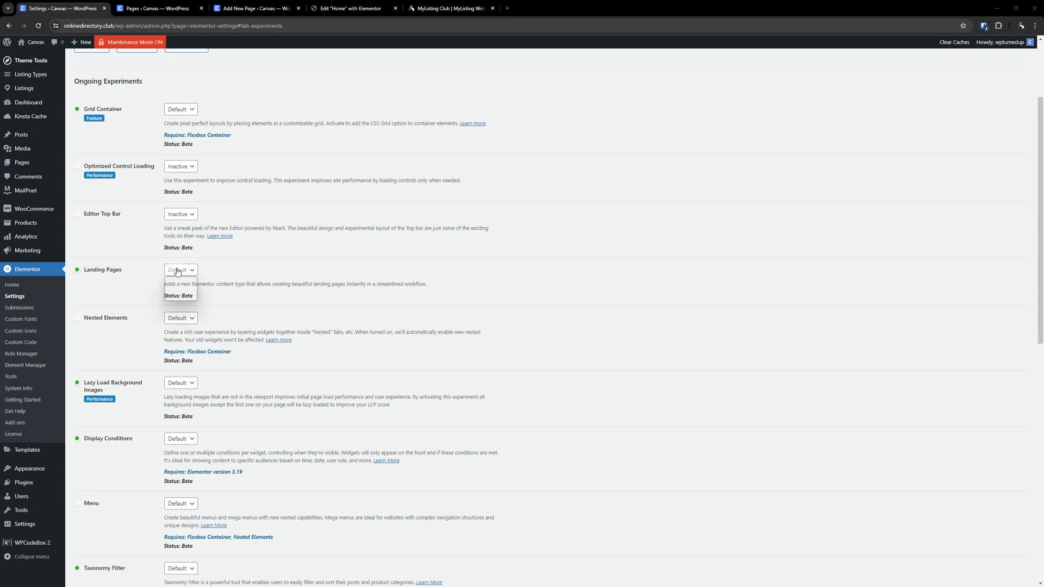
click(183, 298)
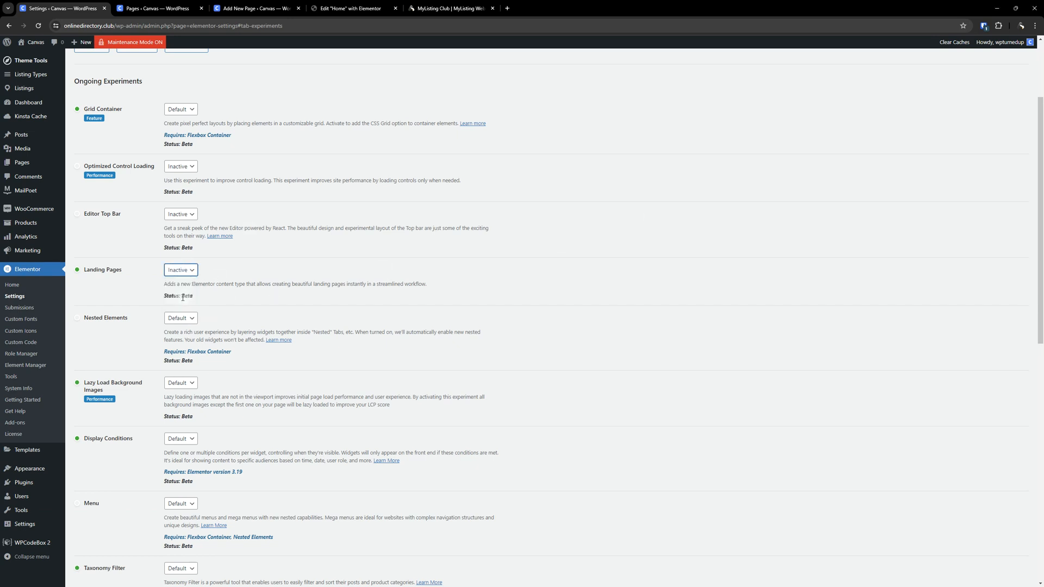
click(181, 318)
click(179, 336)
- Set the Lazy Load Background Images and Display Conditions experiments to Inactive
scroll(282, 304, down, 2)
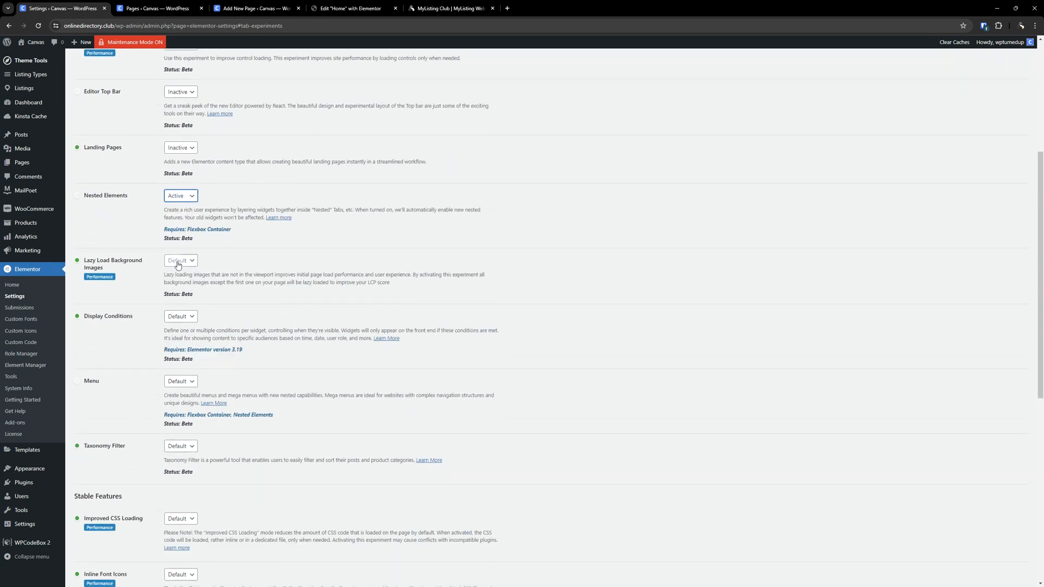
click(177, 264)
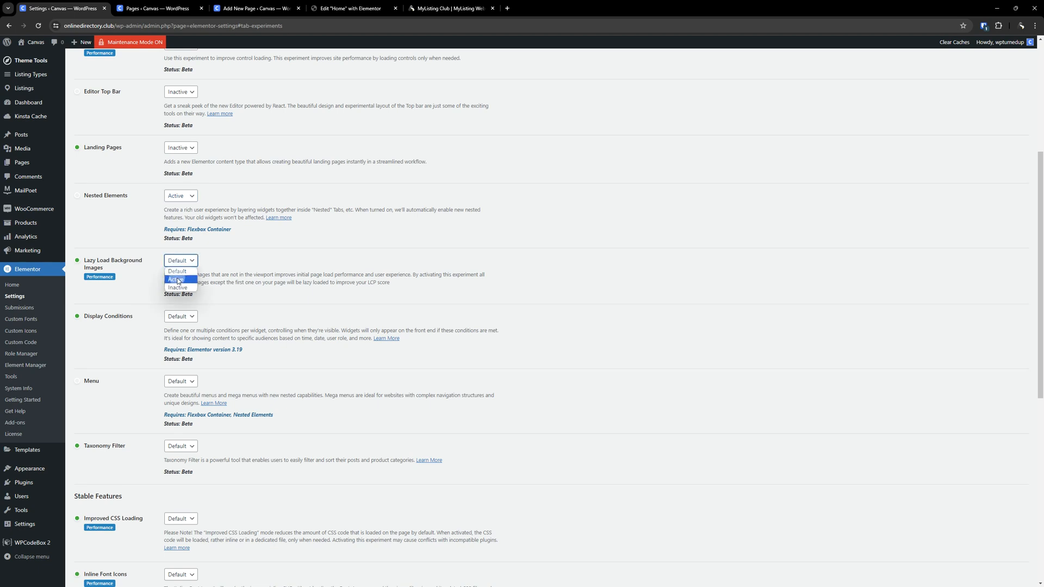
click(178, 287)
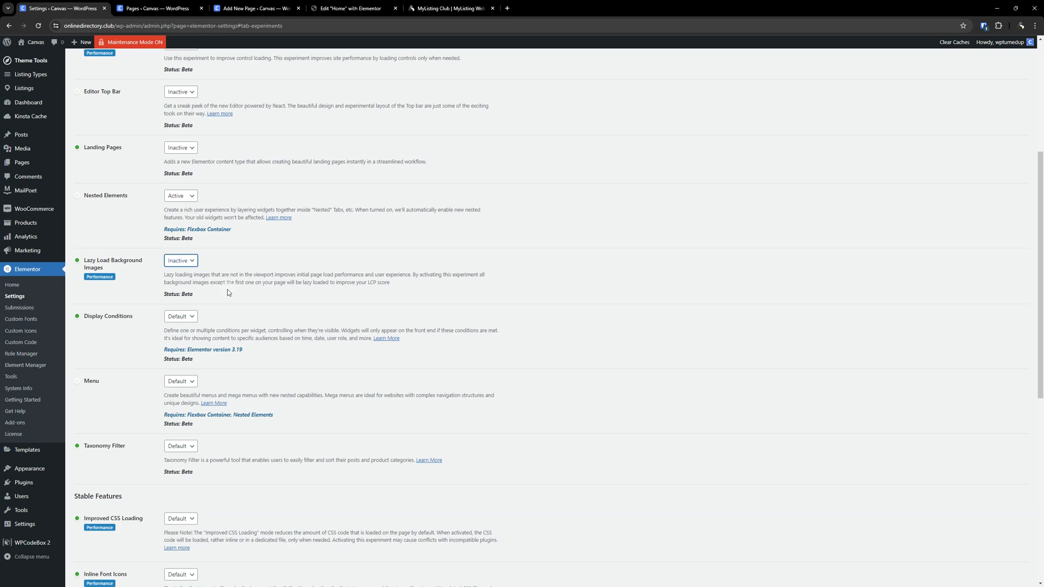
click(553, 335)
click(185, 318)
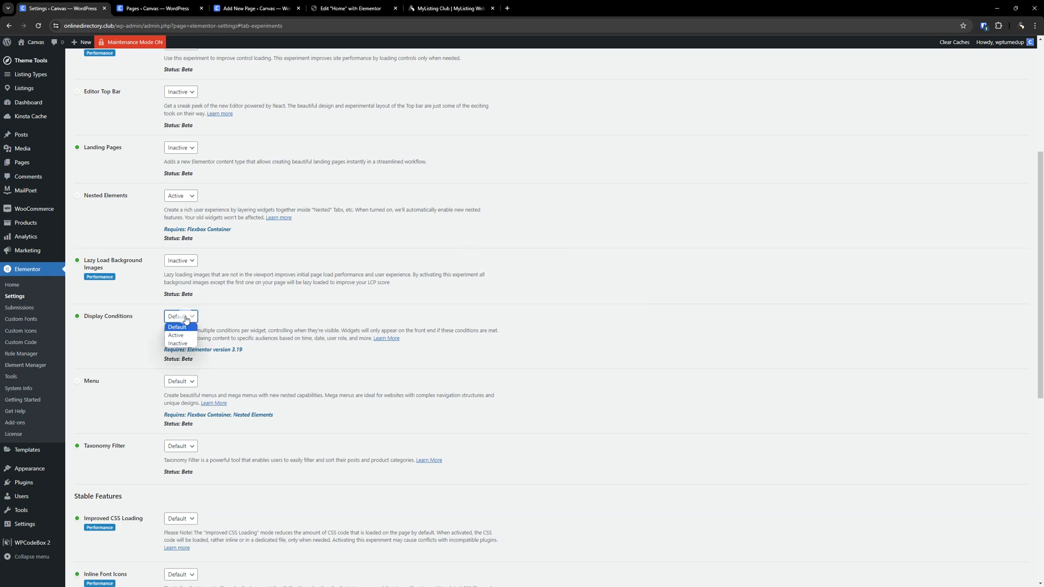
click(179, 344)
- Set the Menu experiment to Inactive and save the Features changes
scroll(578, 372, down, 2)
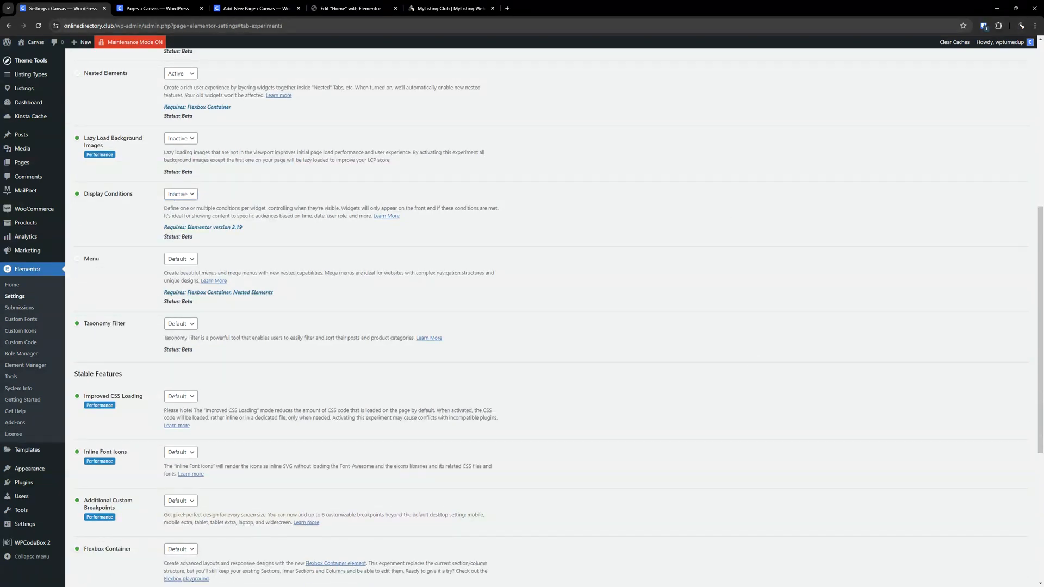
click(177, 260)
click(177, 285)
scroll(601, 326, up, 3)
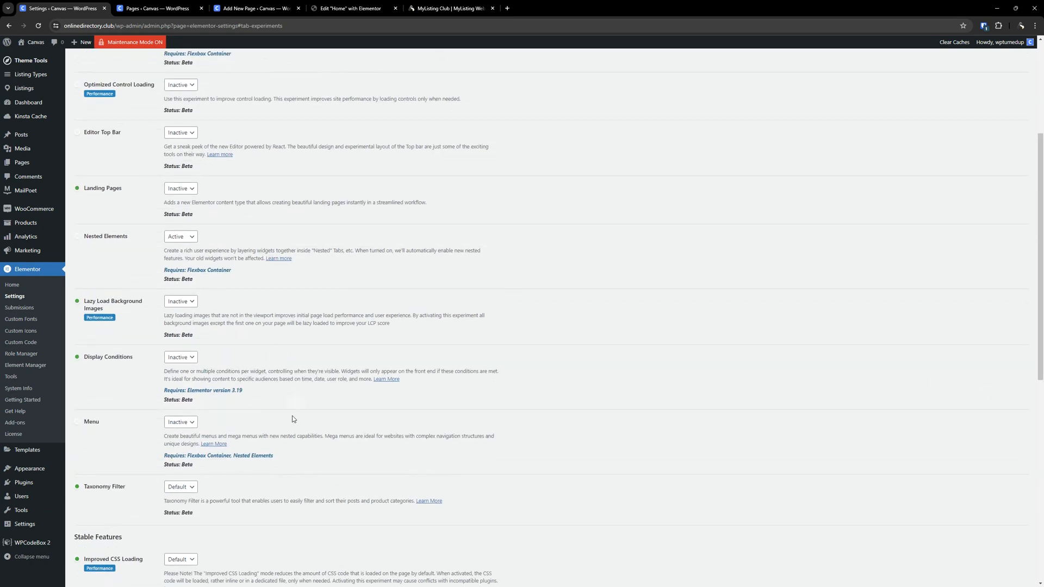
scroll(298, 401, down, 8)
click(95, 544)
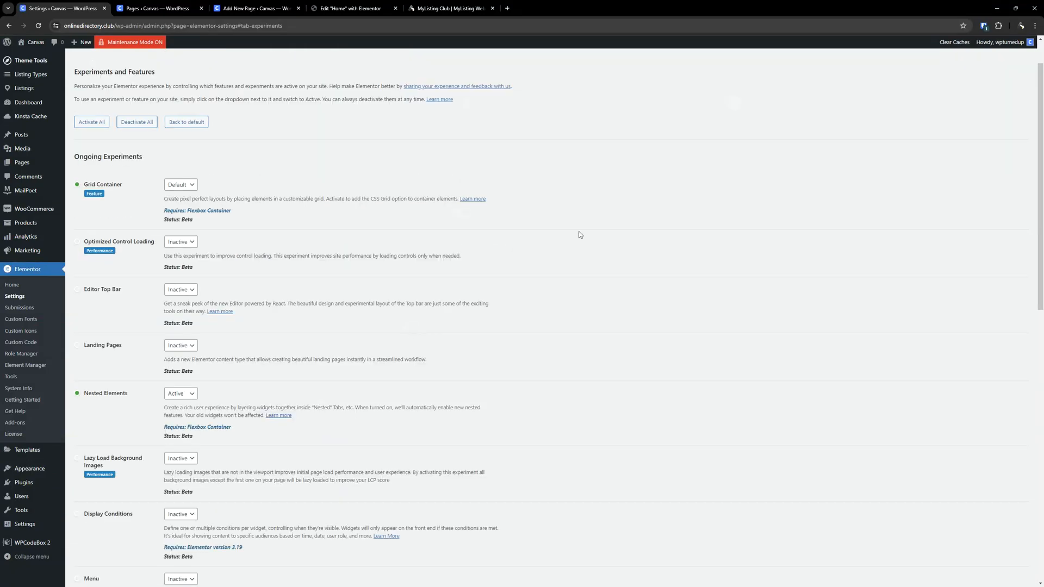
- Scroll through the ongoing experiments list to review the saved experiment states
scroll(345, 317, down, 2)
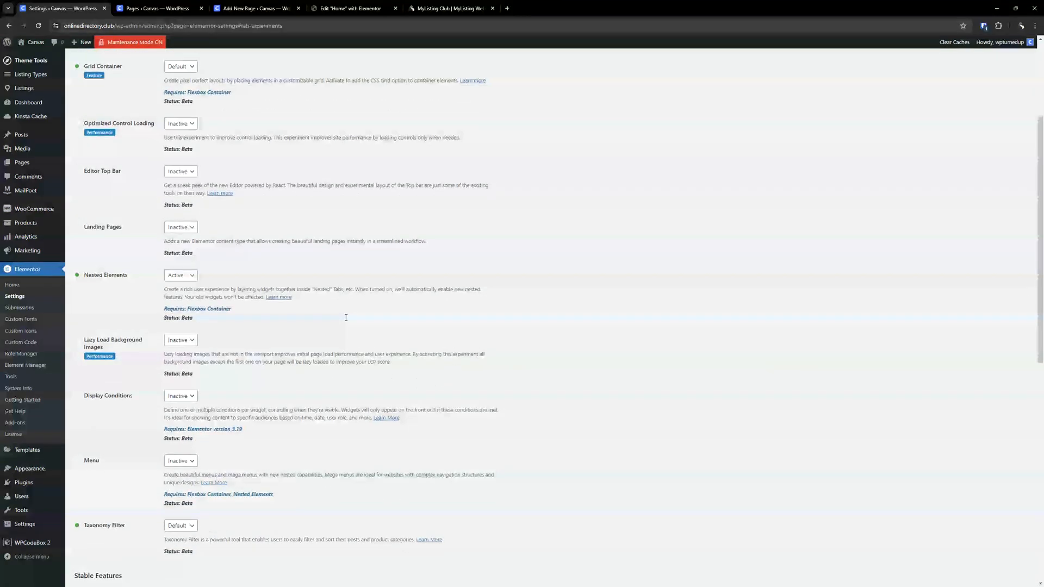
scroll(346, 317, down, 2)
scroll(345, 317, up, 2)
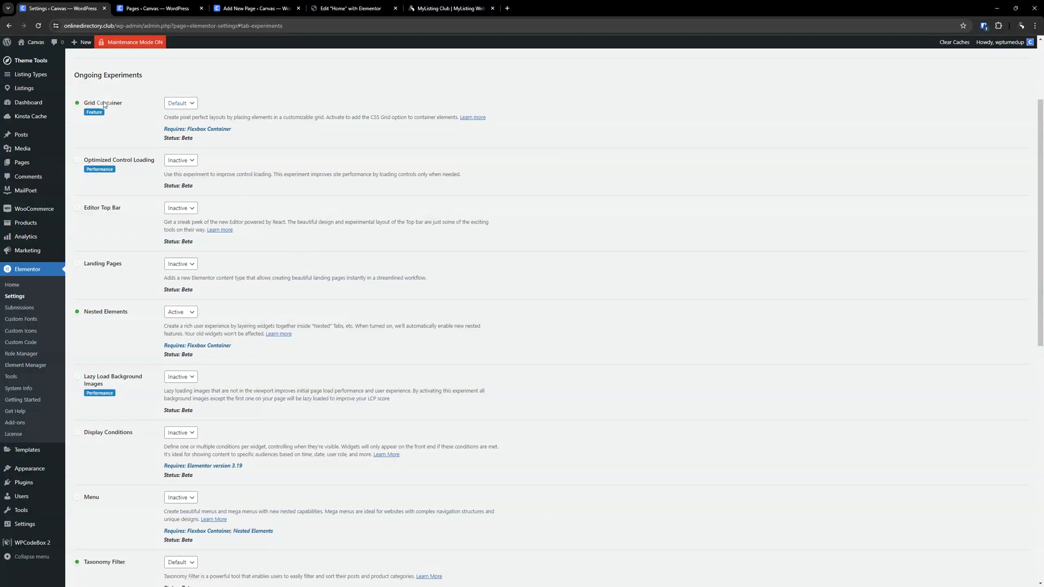
scroll(114, 271, down, 1)
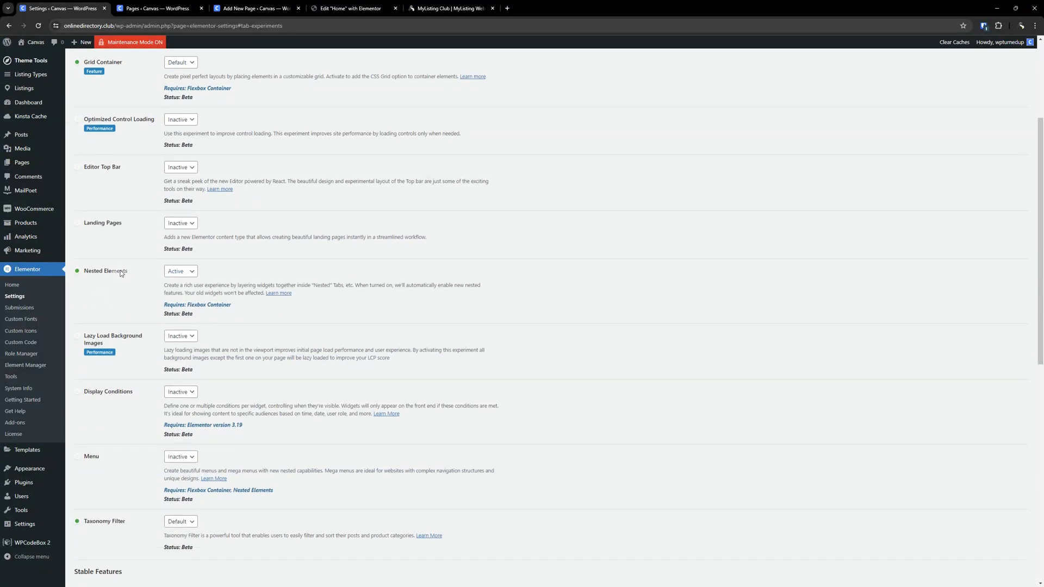
scroll(121, 274, down, 4)
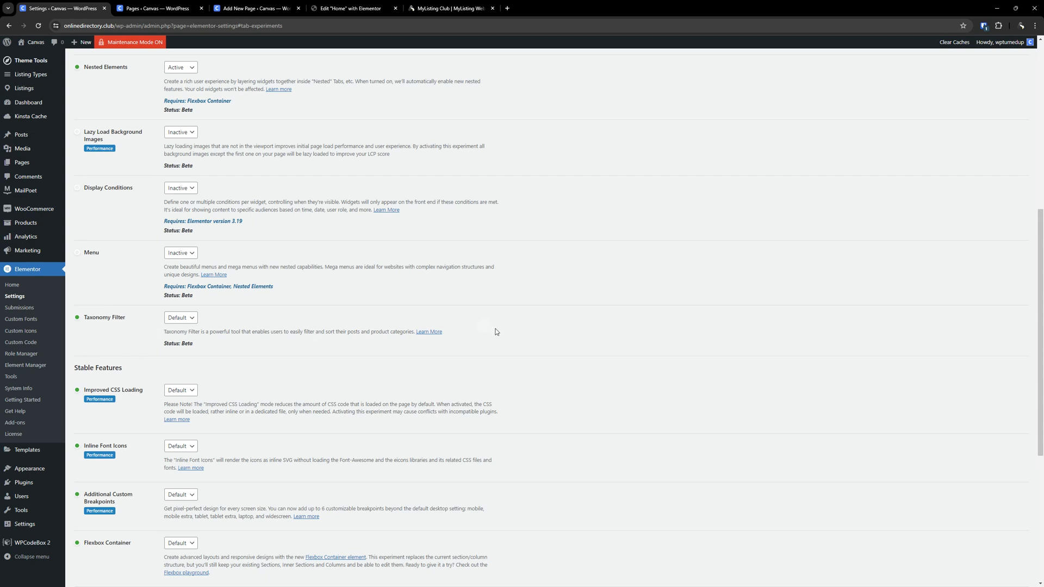
scroll(248, 356, up, 1)
scroll(139, 295, up, 1)
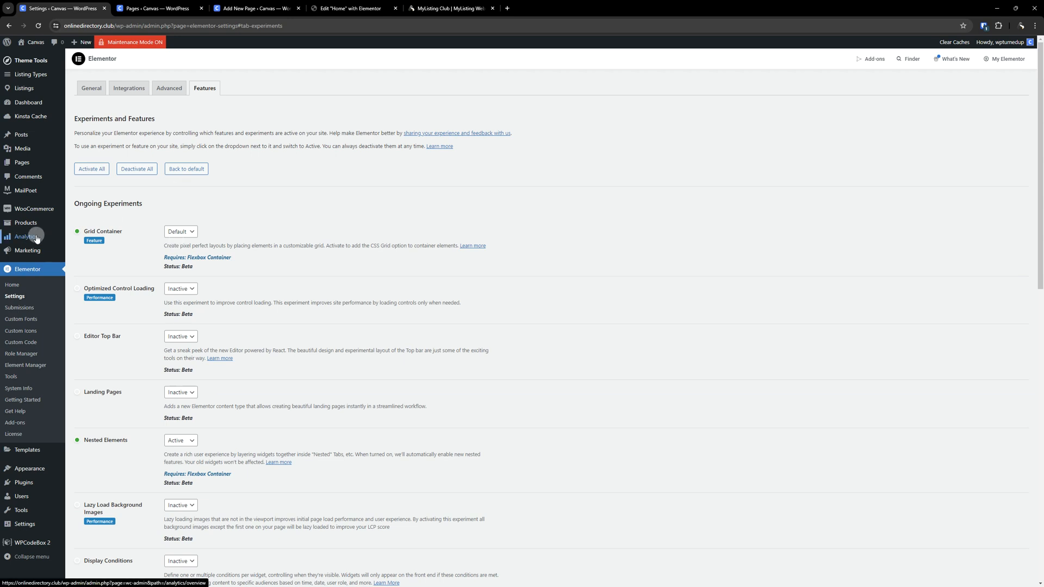
mouse_move(36, 238)
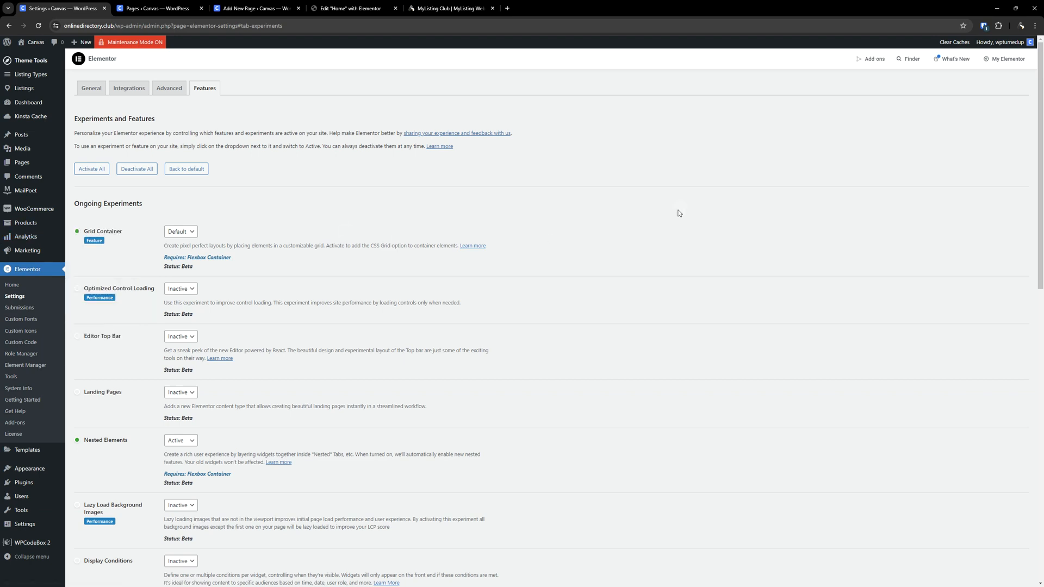
scroll(349, 310, down, 3)
scroll(349, 311, down, 2)
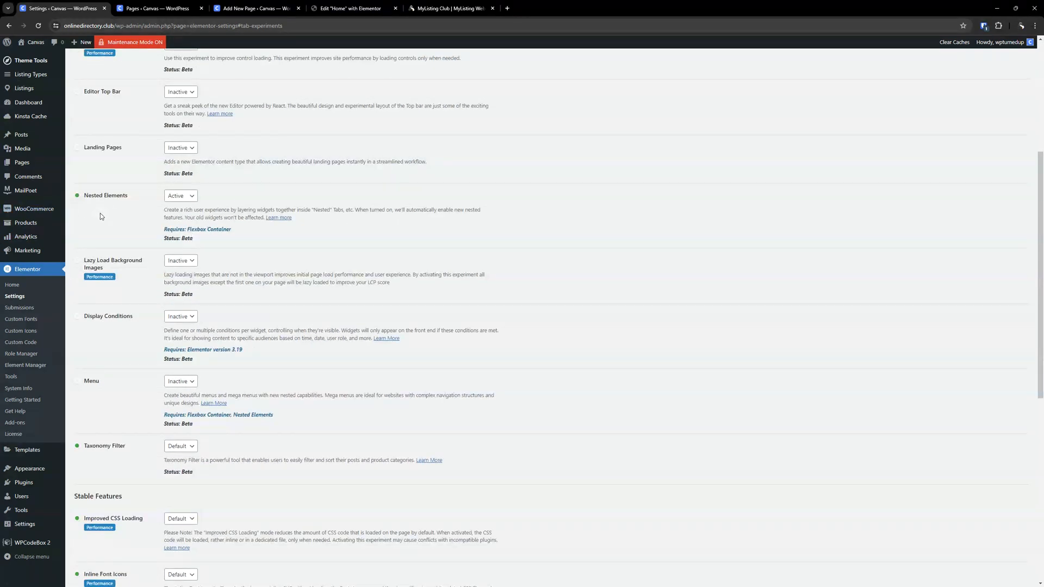
scroll(100, 213, down, 2)
scroll(138, 322, up, 4)
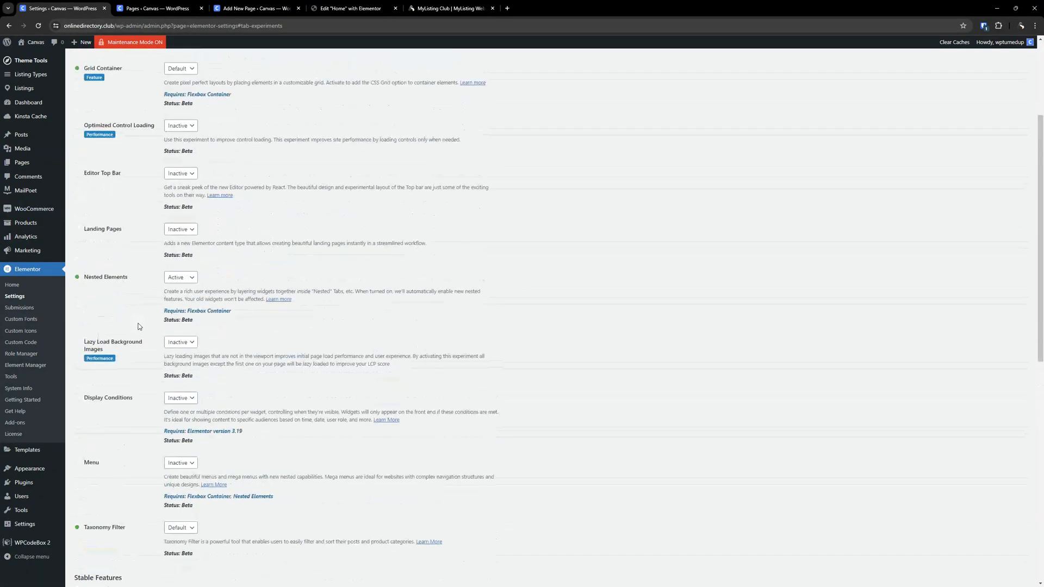
scroll(557, 303, down, 2)
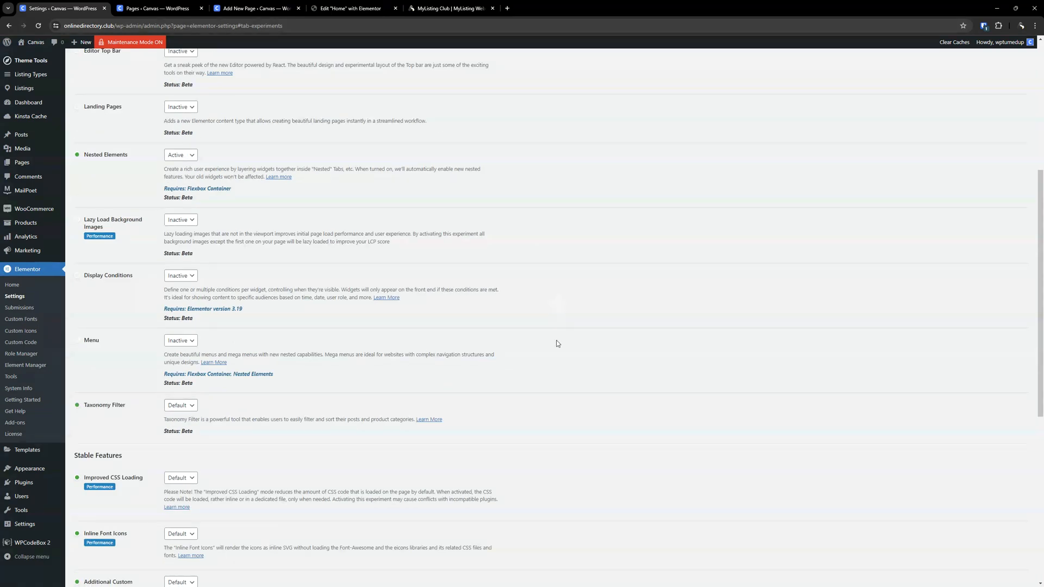
scroll(558, 308, up, 2)
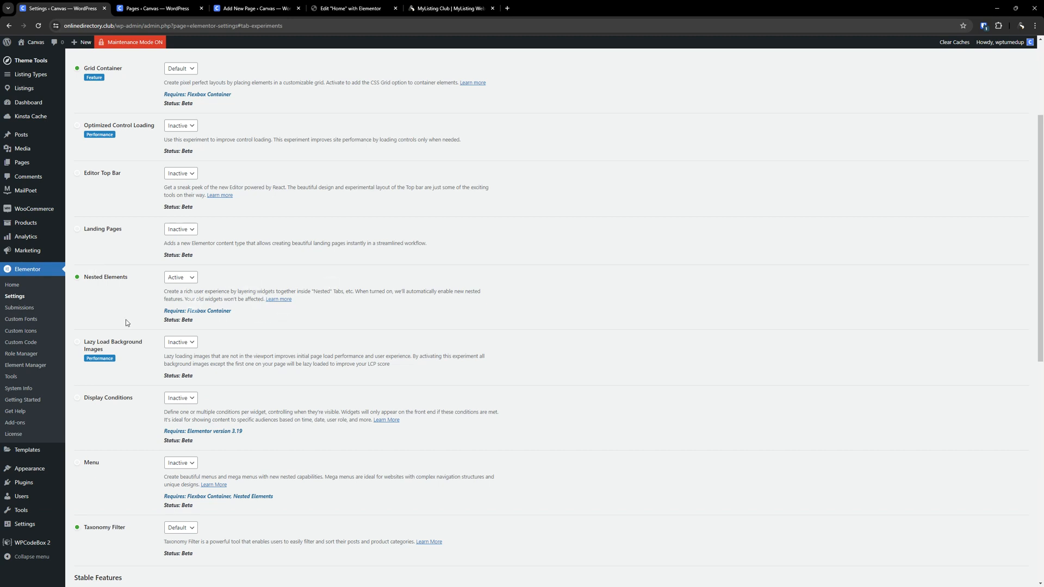
- Set the Inline Font Icons stable feature to Inactive, leaving Improved CSS Loading at Default
scroll(153, 318, down, 5)
scroll(151, 317, down, 3)
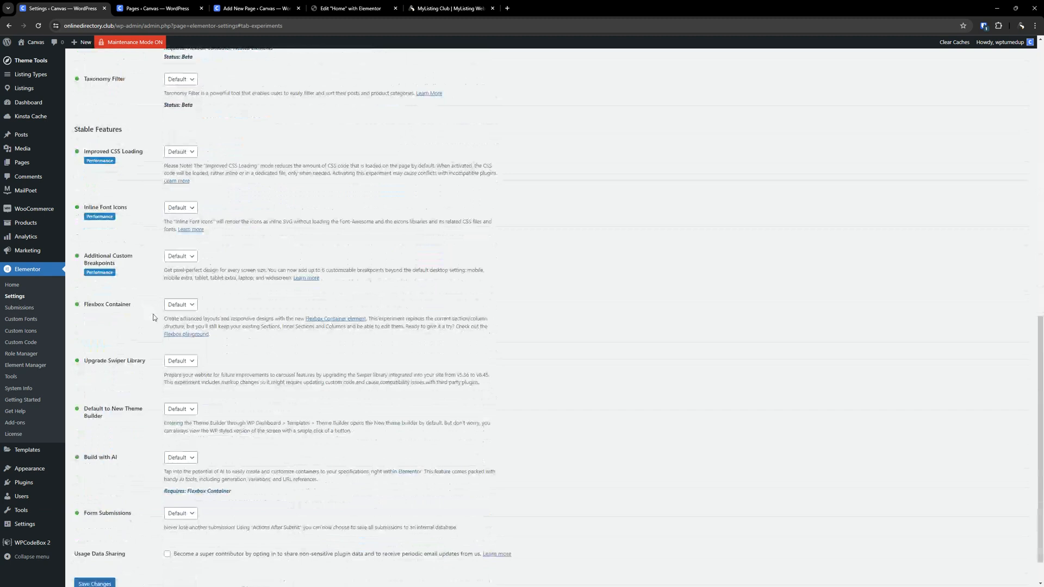
scroll(152, 318, up, 2)
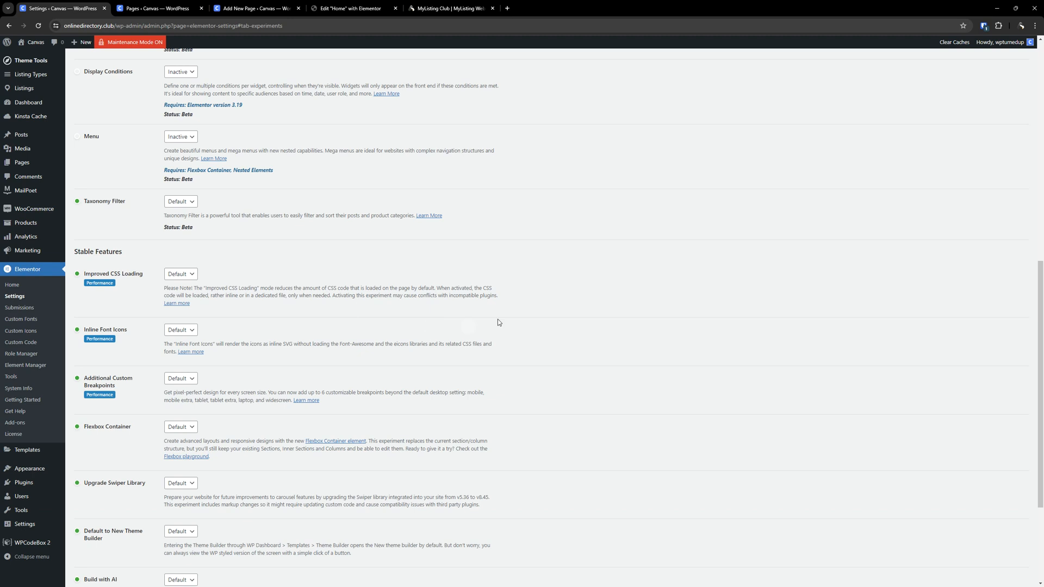
scroll(495, 316, down, 3)
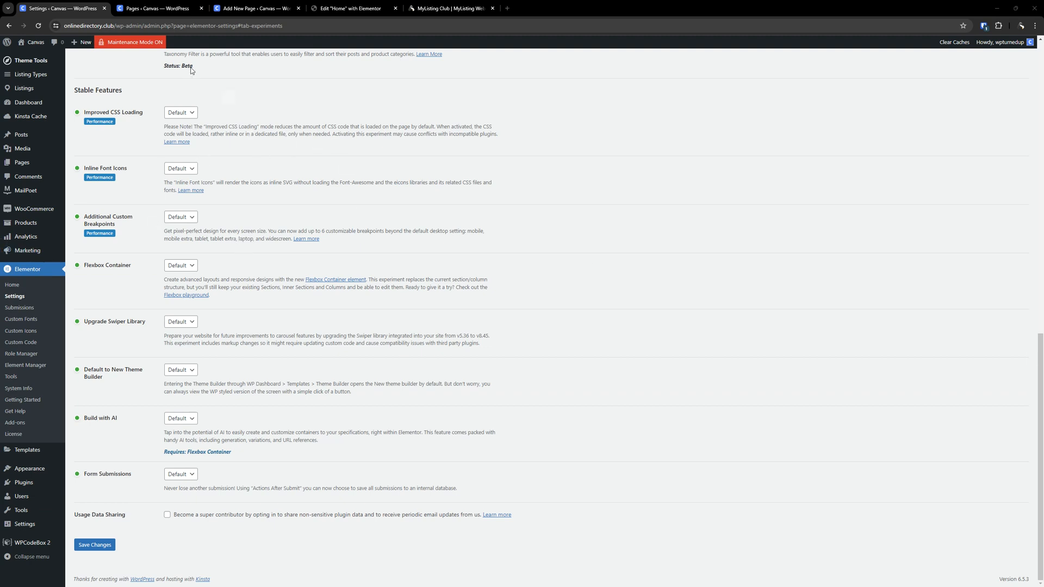
click(185, 114)
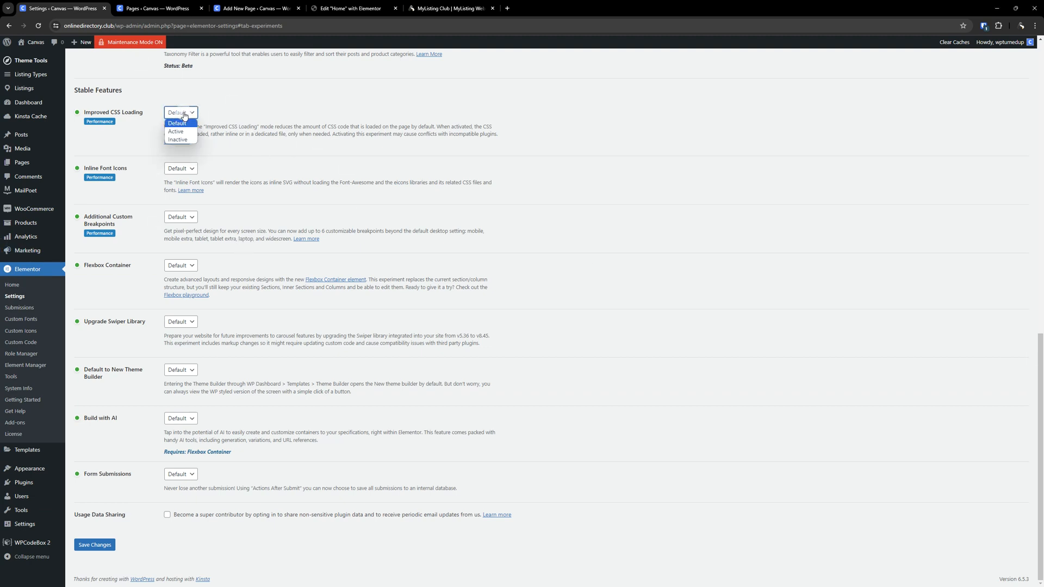
click(186, 113)
click(185, 171)
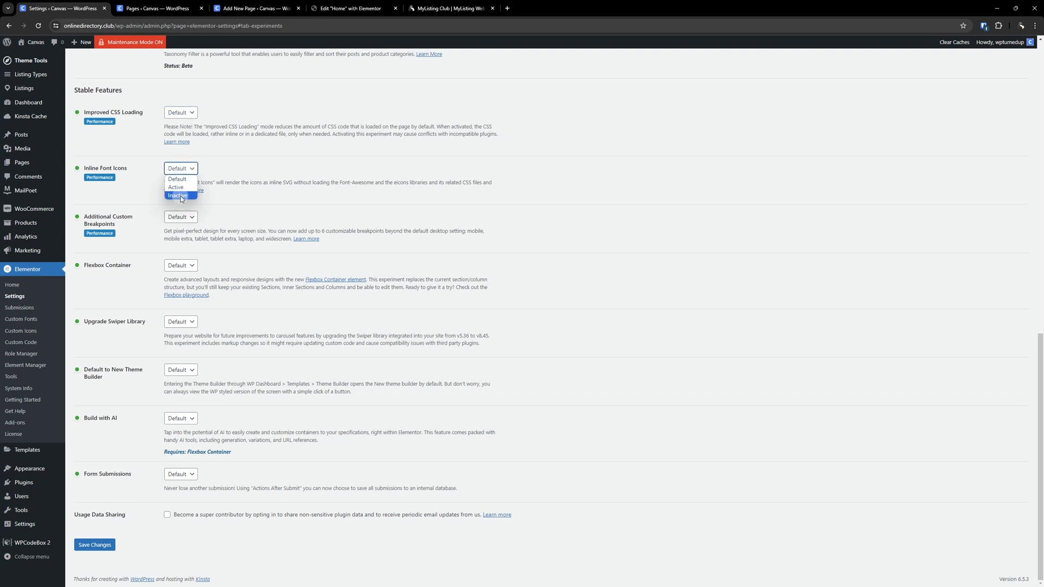
click(183, 196)
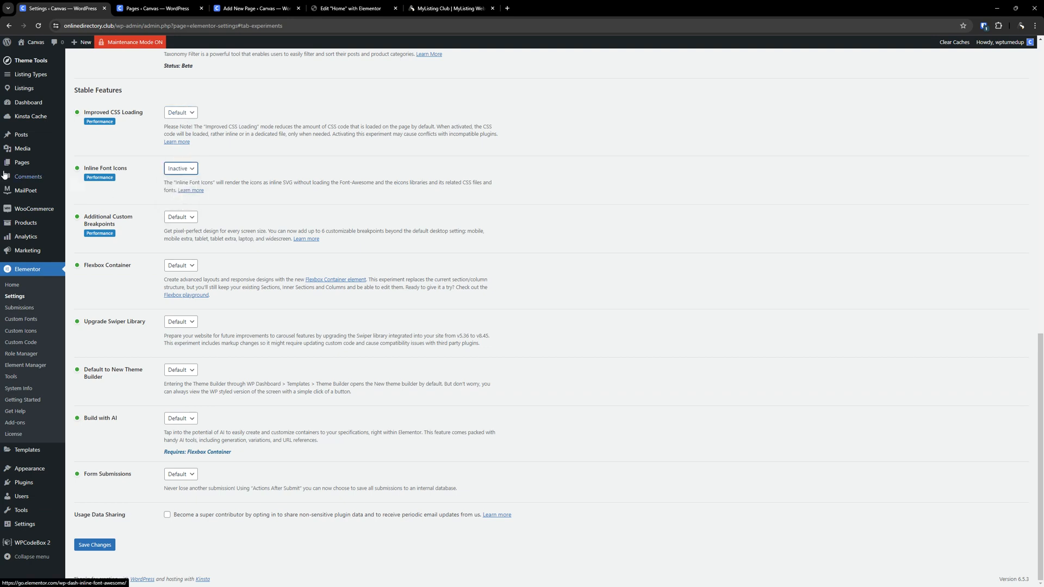
- Set the Additional Custom Breakpoints stable feature to Inactive
drag(127, 168, 84, 168)
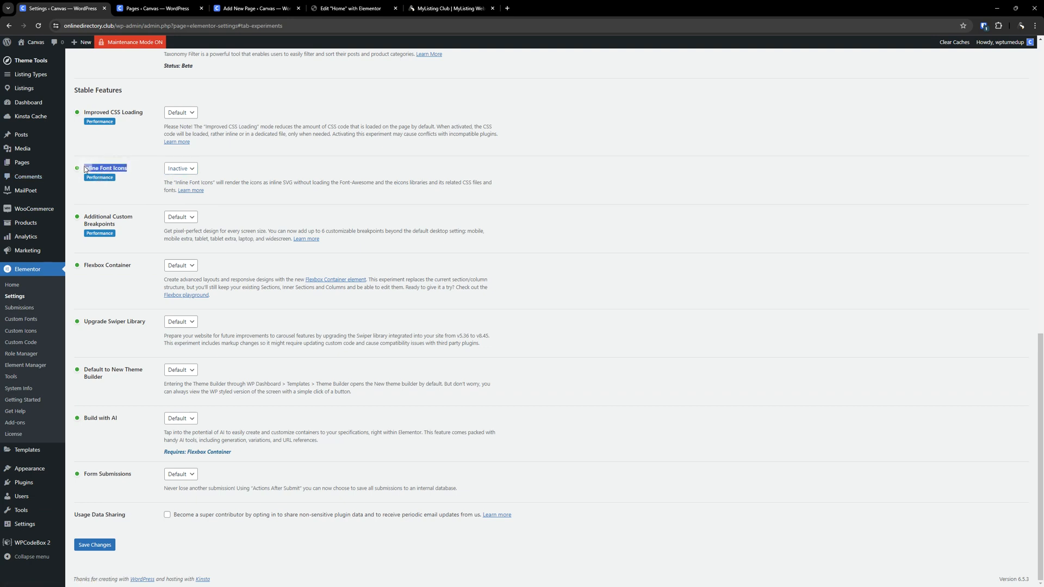
click(386, 162)
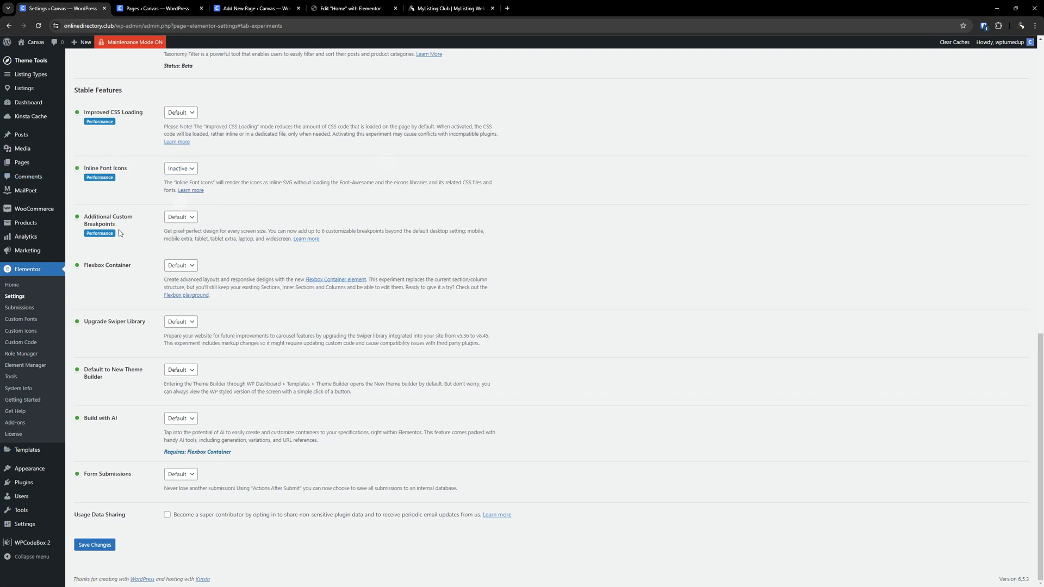
click(182, 220)
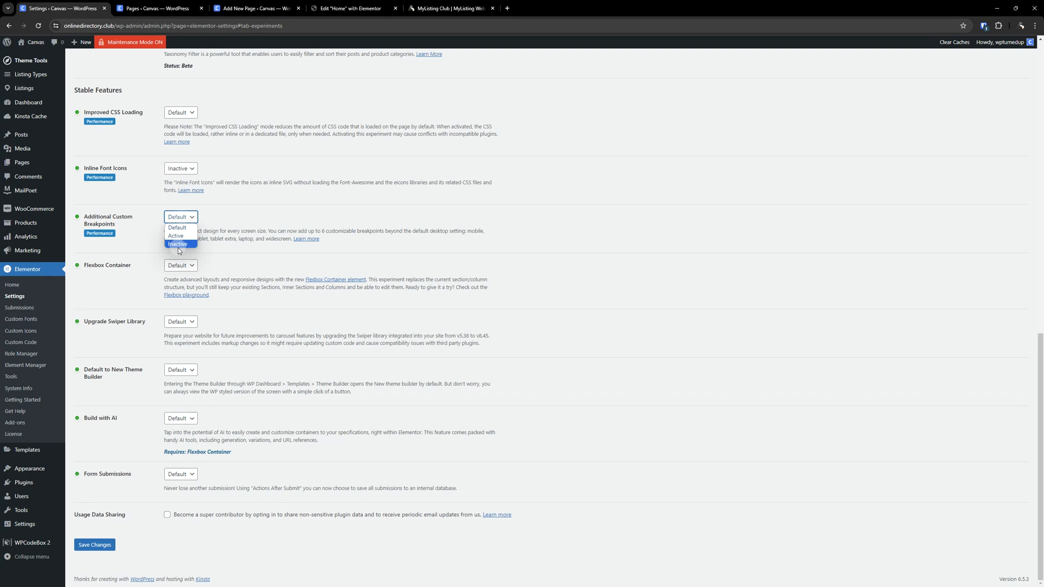
click(180, 242)
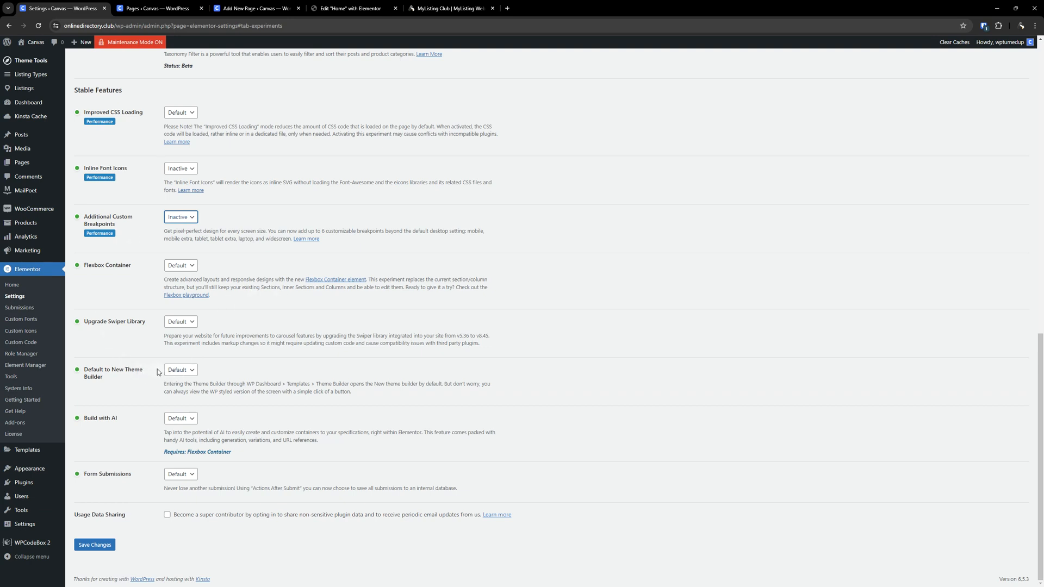
- Set Default to New Theme Builder and Build with AI to Inactive and save the Features changes
click(177, 371)
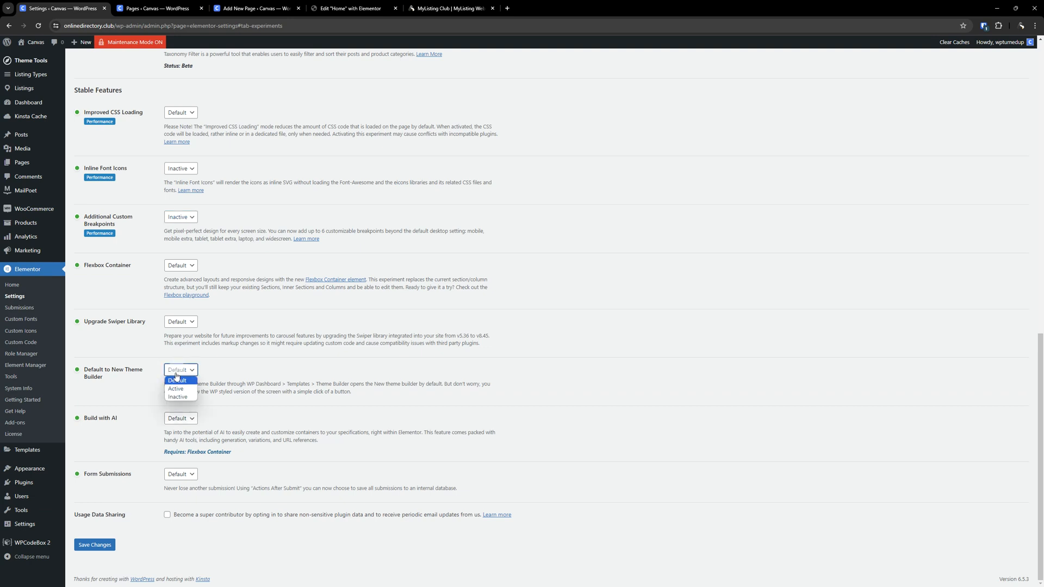
click(172, 396)
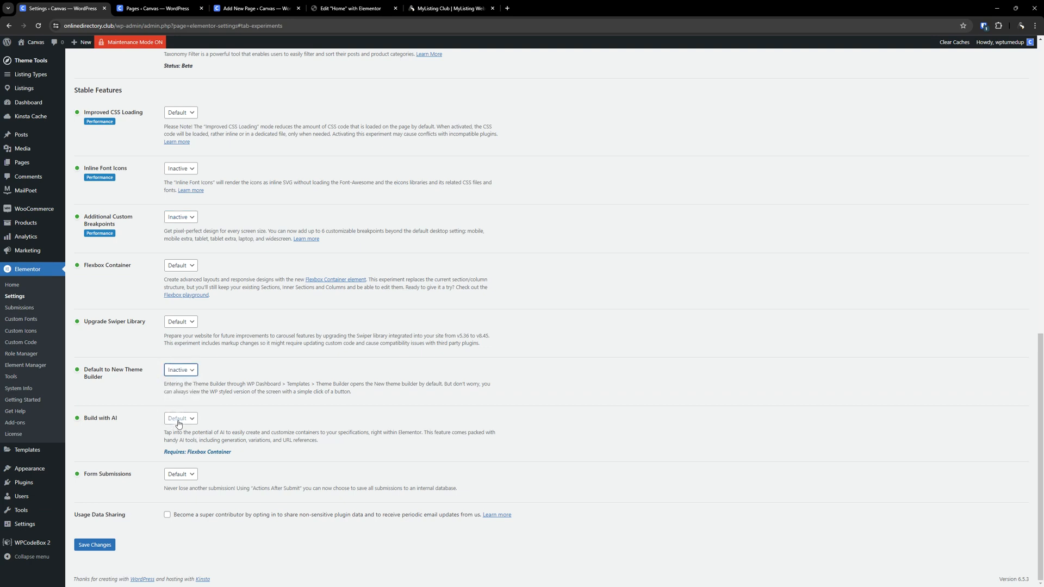
click(180, 420)
click(180, 446)
click(111, 541)
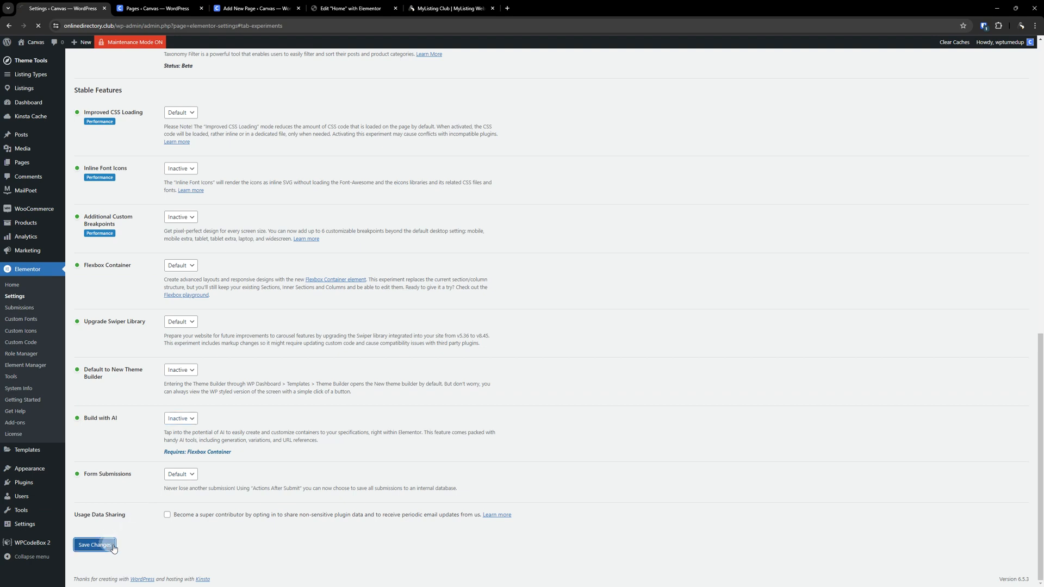
scroll(719, 193, down, 10)
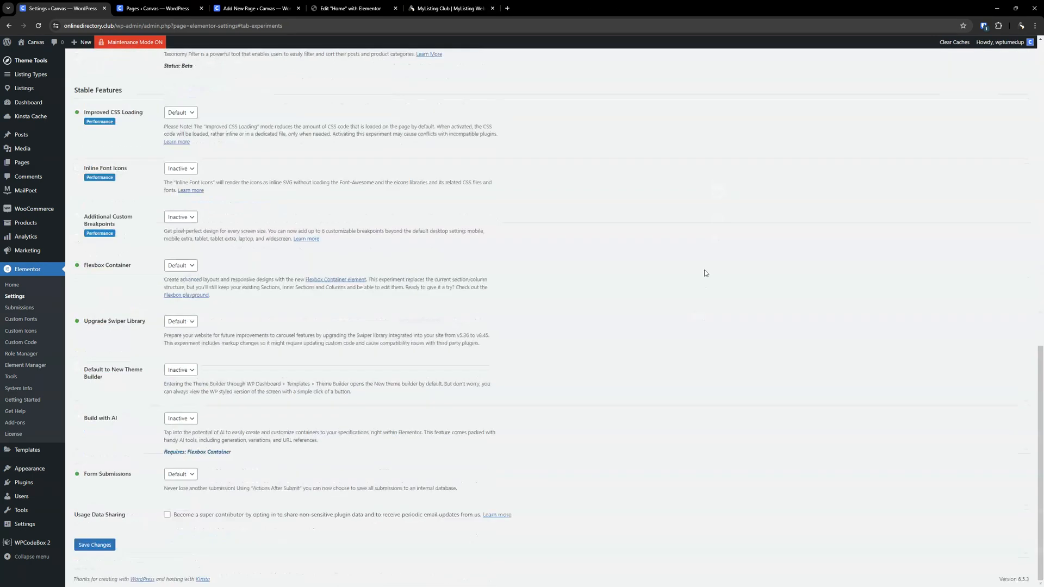
scroll(696, 277, up, 5)
scroll(670, 277, down, 4)
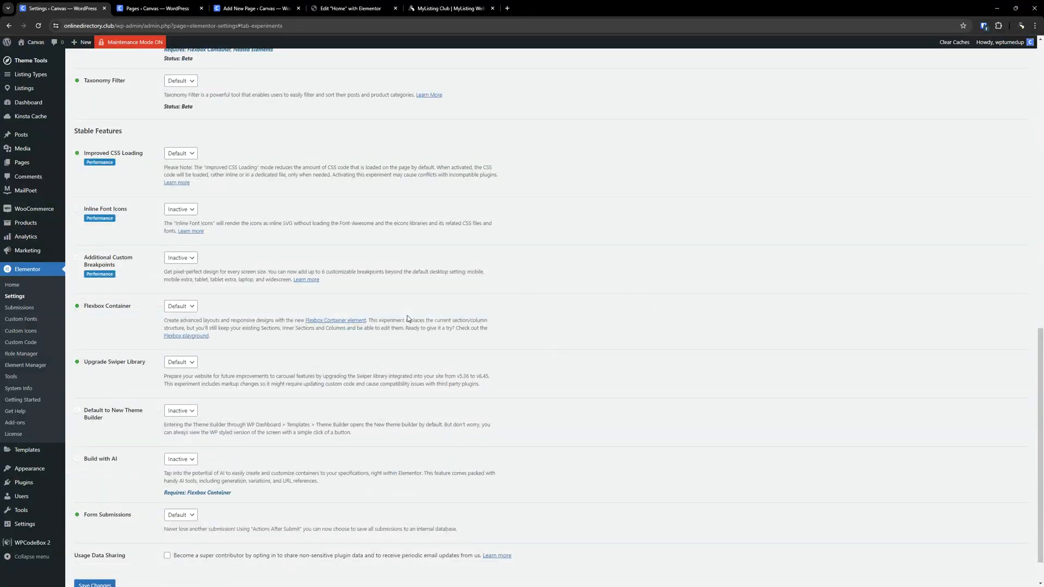
scroll(408, 319, down, 1)
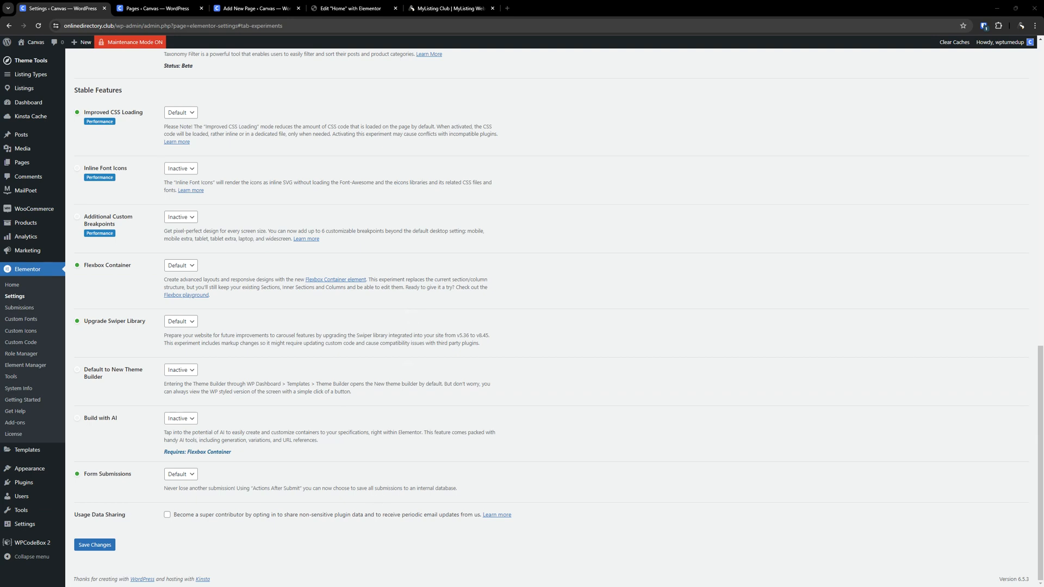
- Switch to the Asana board and delete the completed Elementor Plugin Settings task
drag(921, 196, 534, 4)
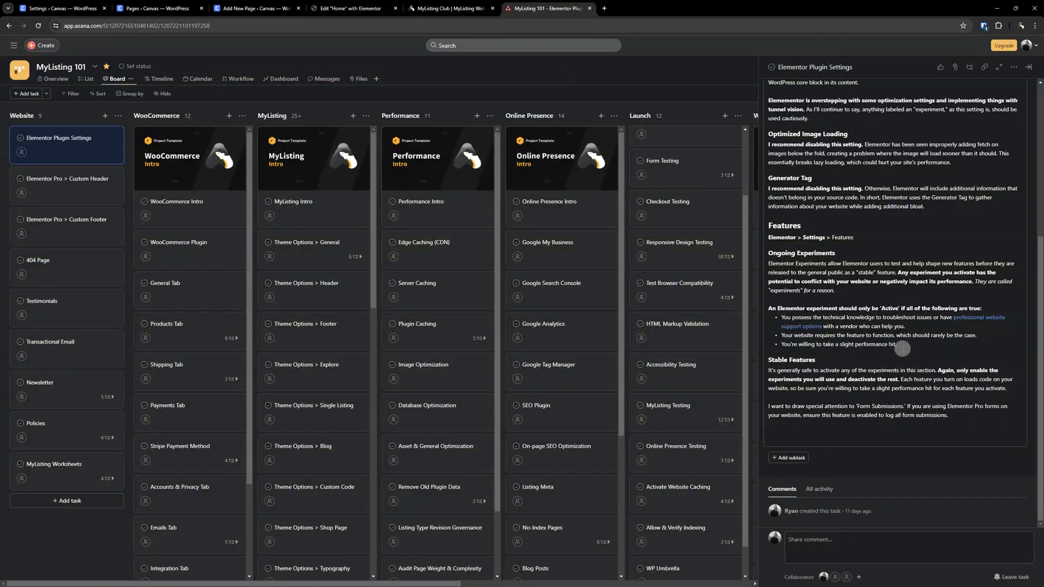
scroll(822, 409, up, 5)
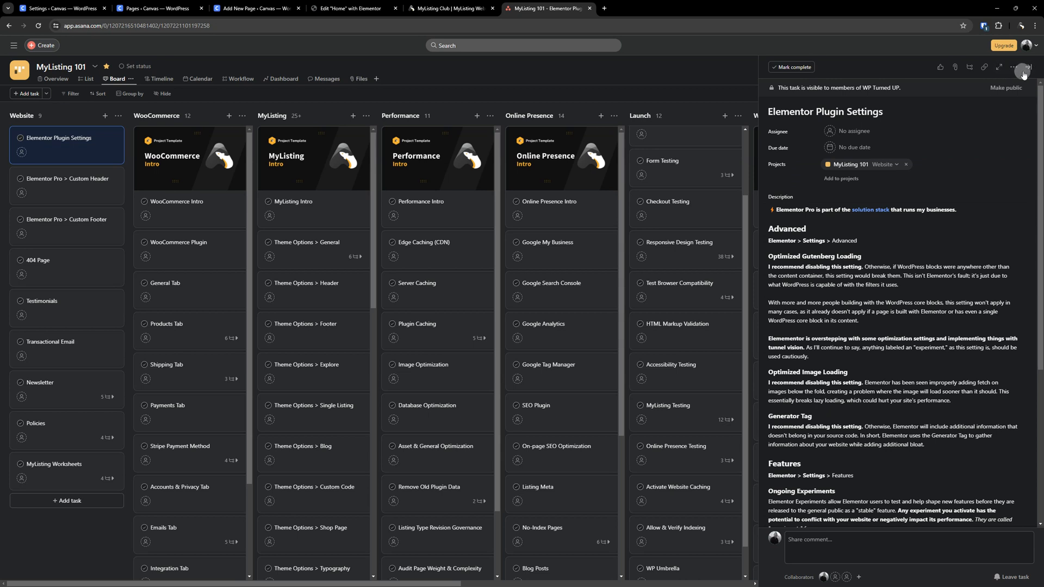
click(1028, 67)
right_click(77, 142)
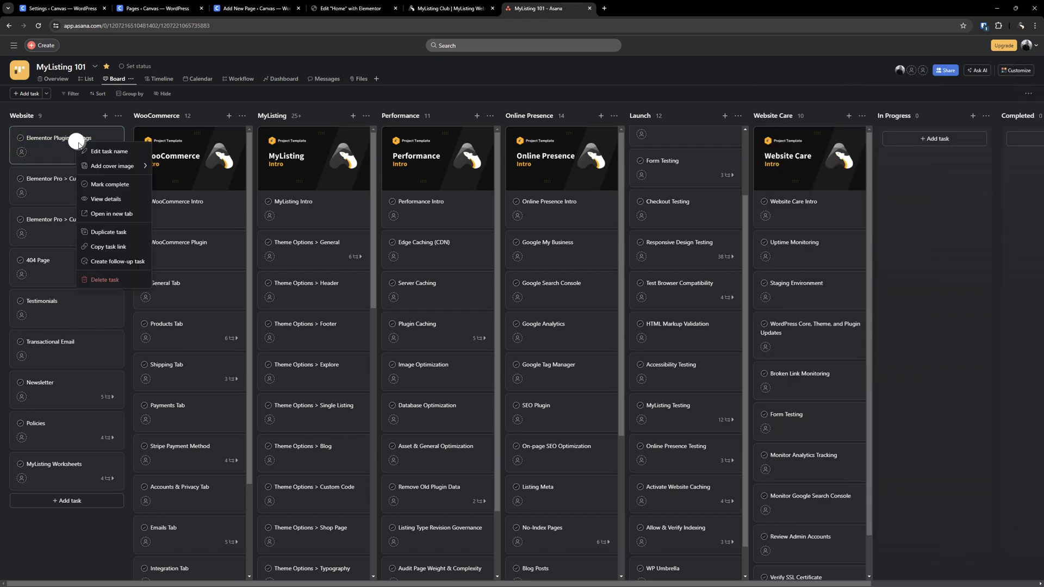
click(103, 280)
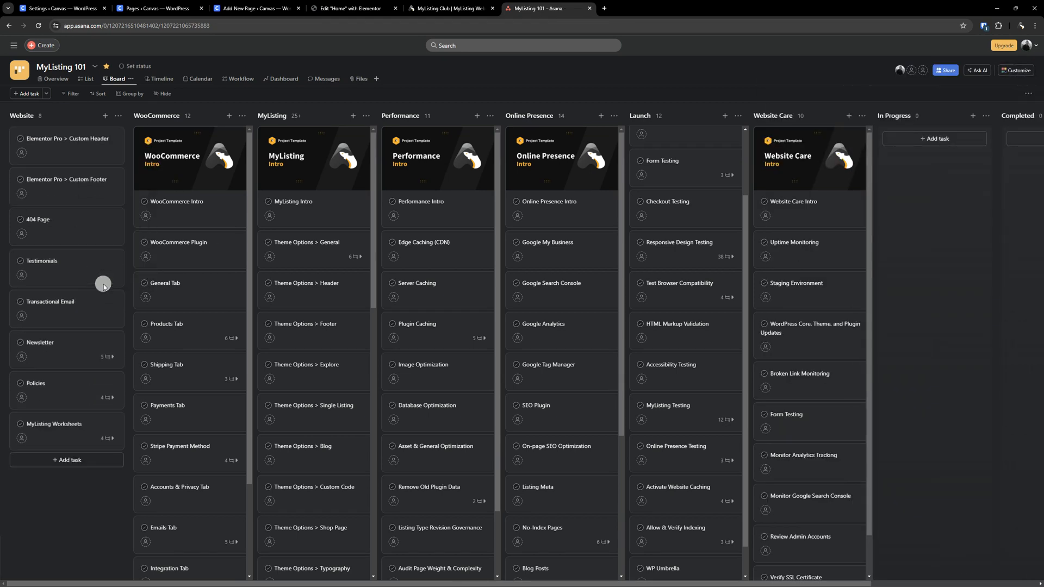
- Open the Elementor Element Manager and dismiss the performance-score notice
click(259, 5)
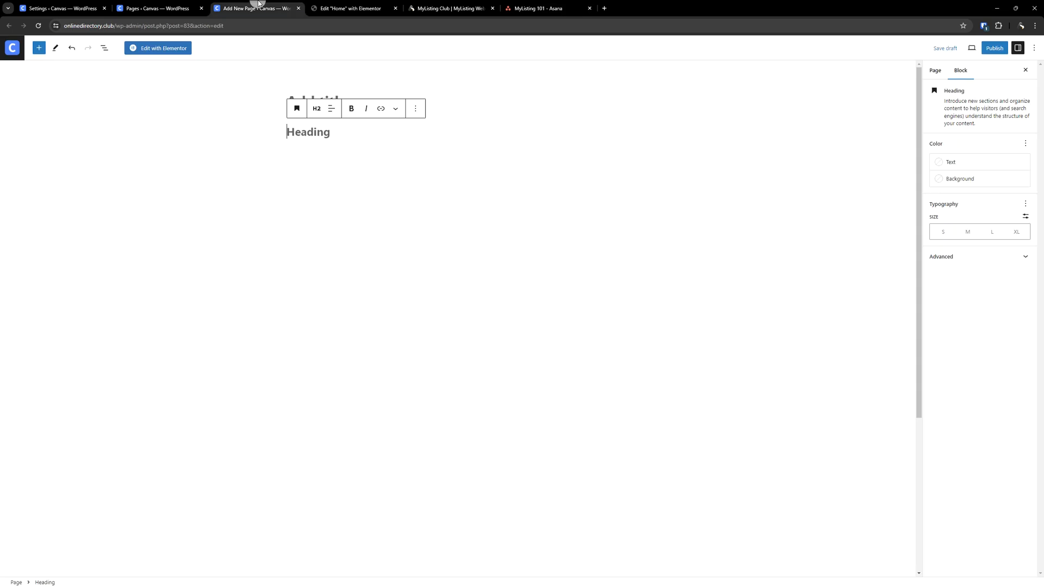
click(81, 5)
scroll(252, 395, up, 10)
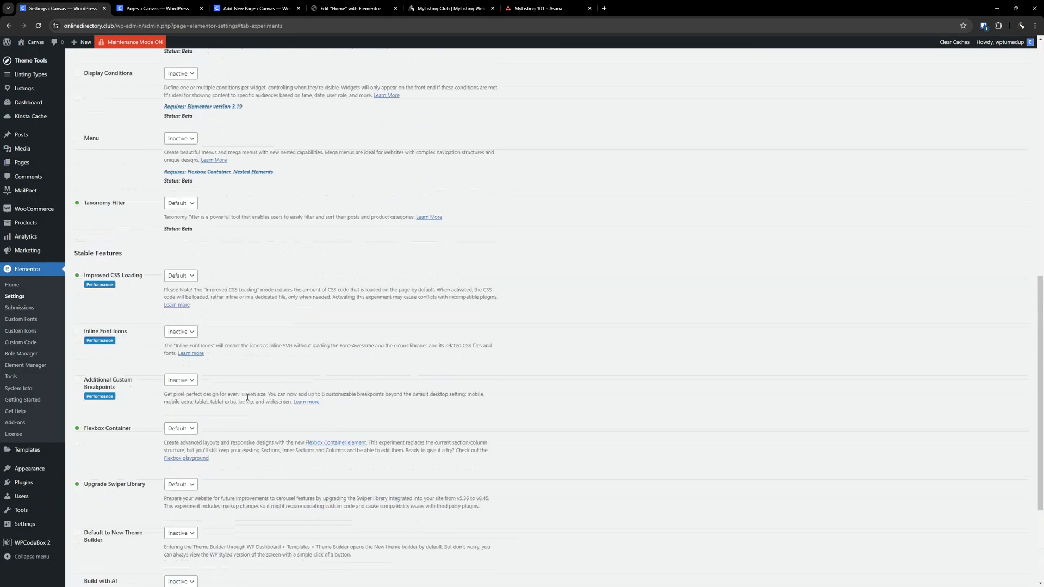
scroll(253, 399, up, 3)
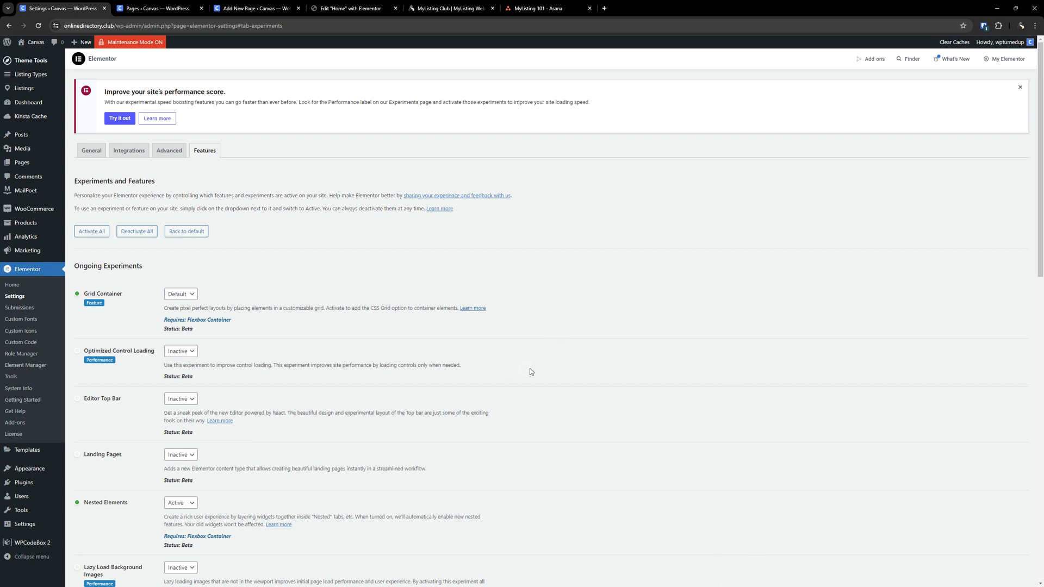
click(34, 368)
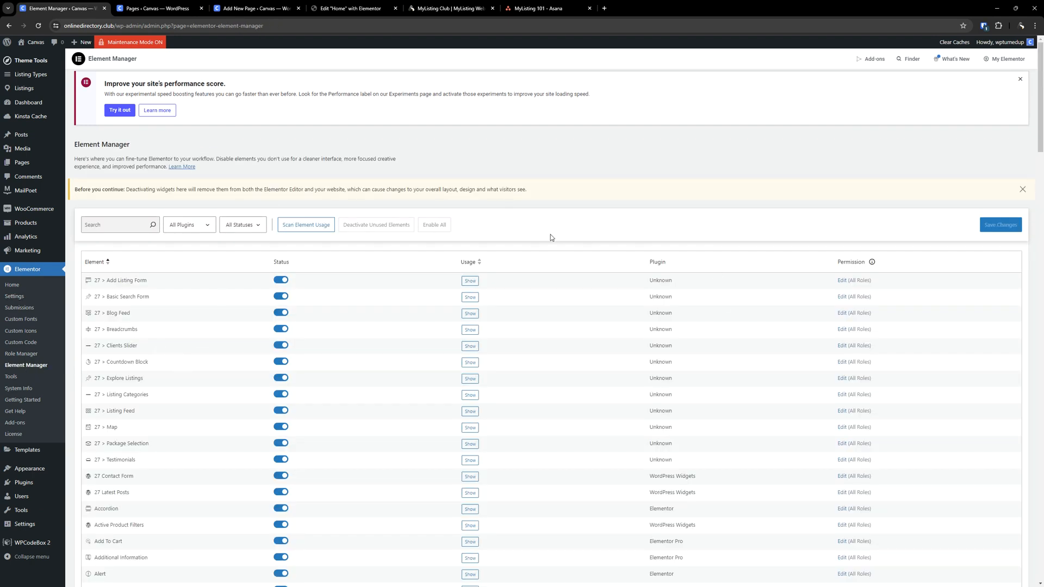
click(1014, 78)
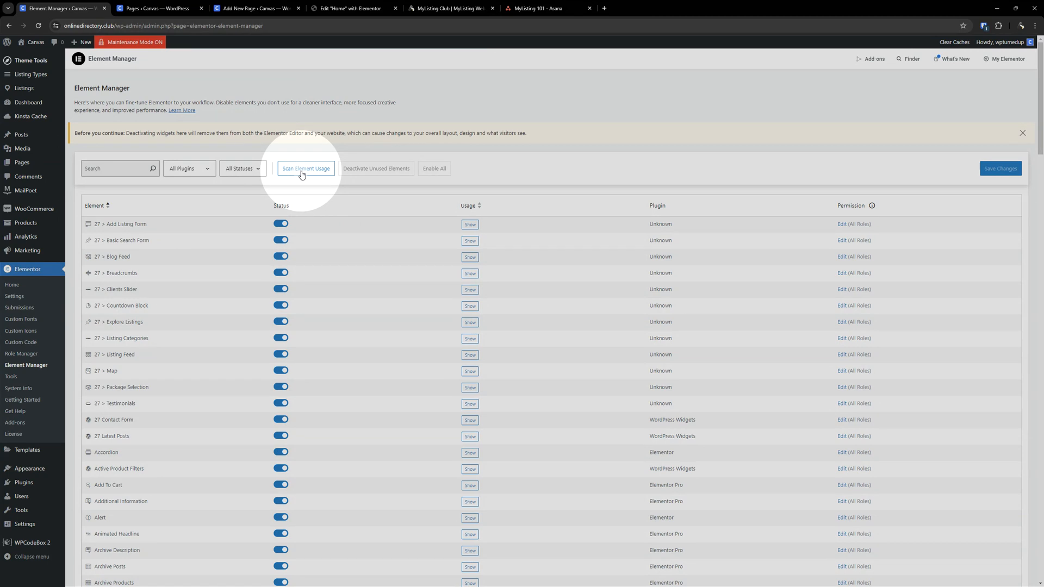
- Scan element usage and review the widget usage list
click(302, 174)
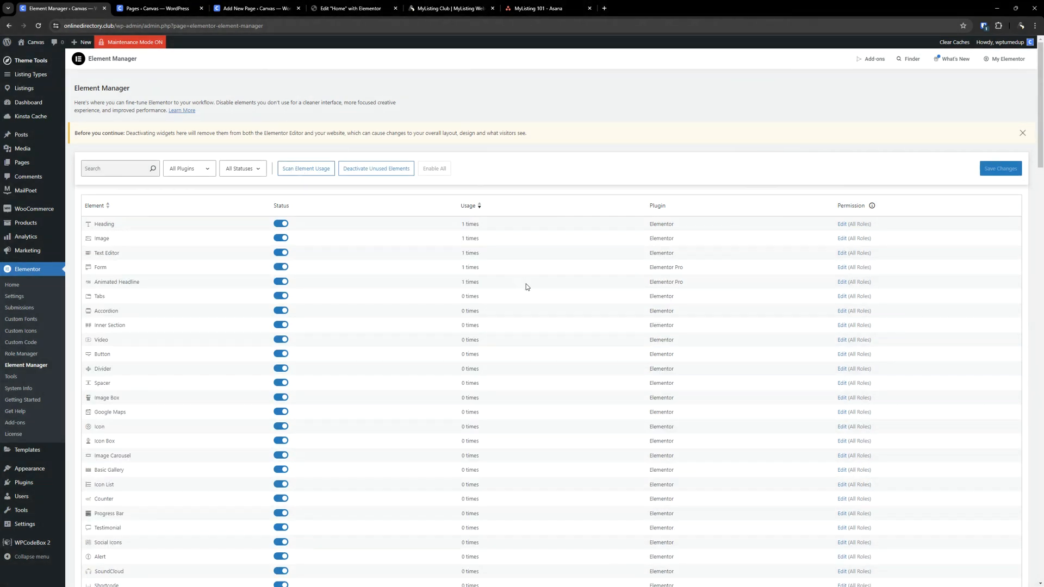
scroll(335, 235, down, 5)
scroll(316, 261, down, 20)
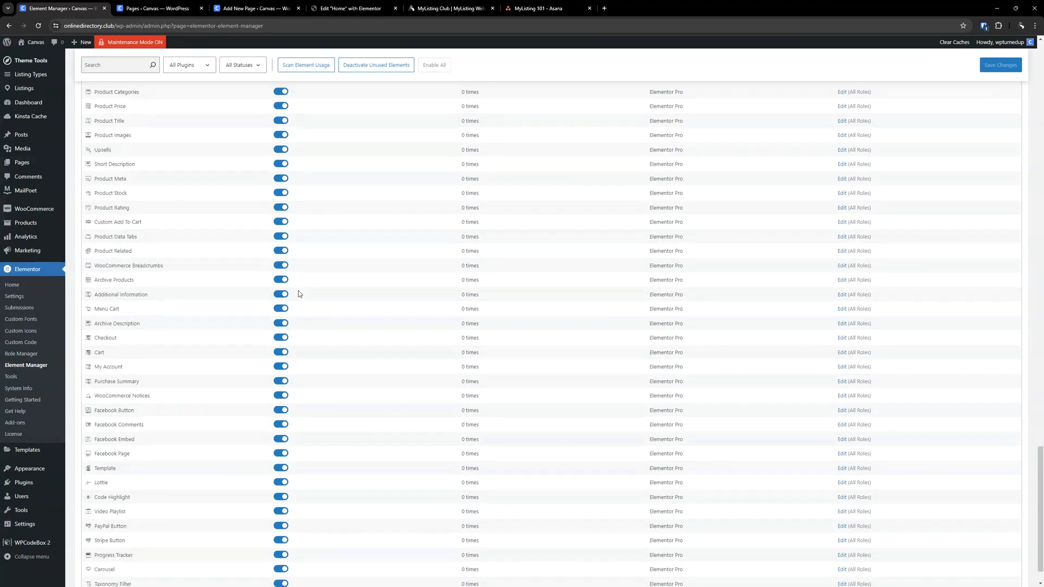
scroll(300, 304, up, 20)
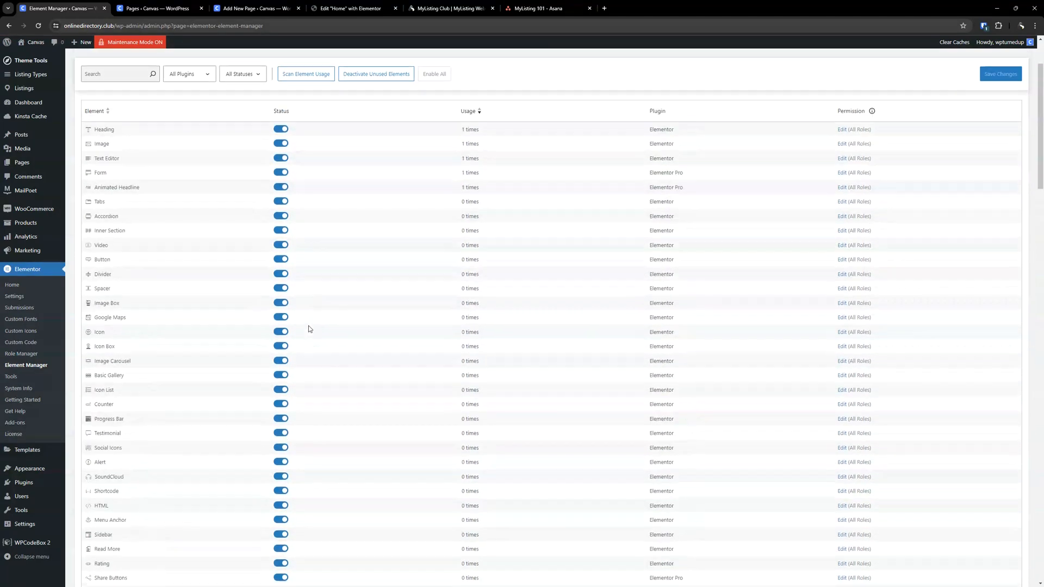
scroll(310, 329, up, 2)
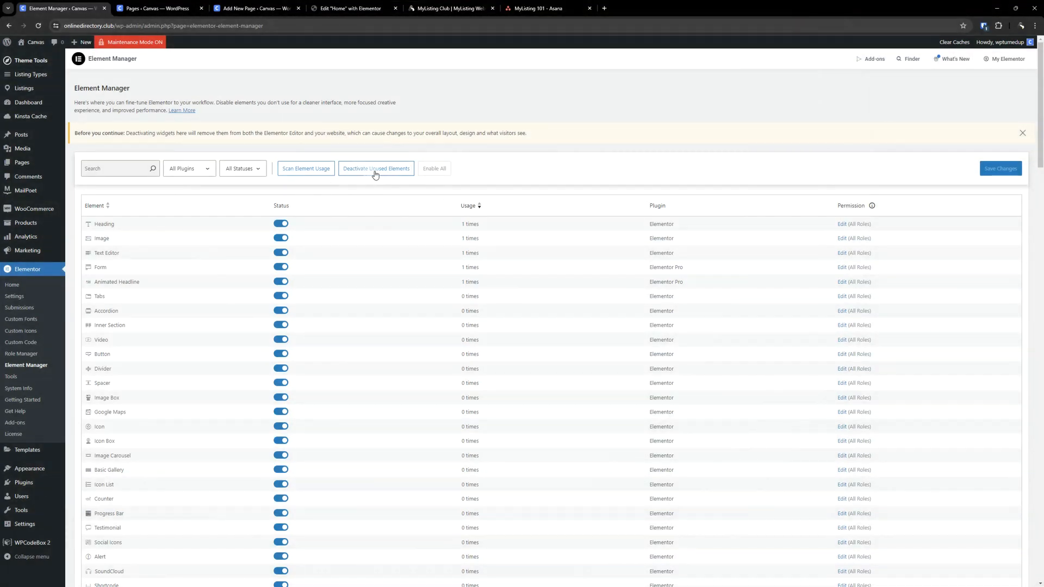
- Deactivate unused elements, then reload the page discarding the unsaved changes
click(381, 172)
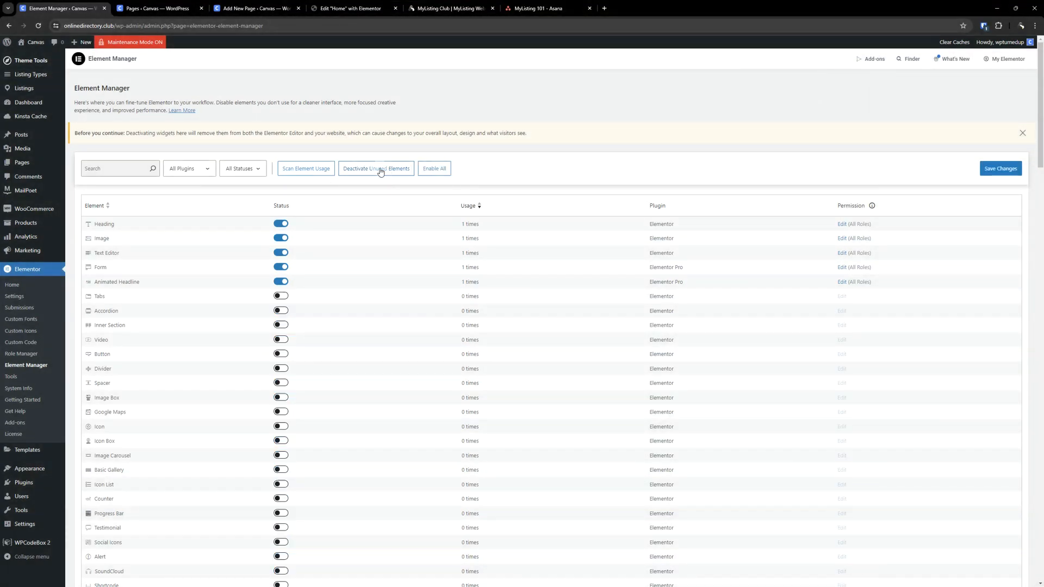
scroll(361, 263, down, 20)
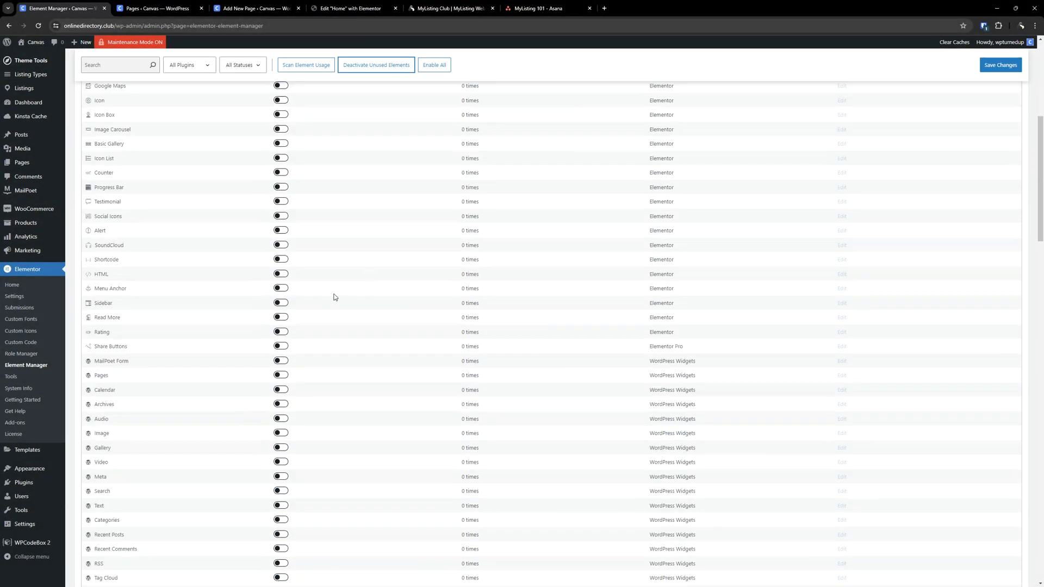
scroll(329, 353, down, 5)
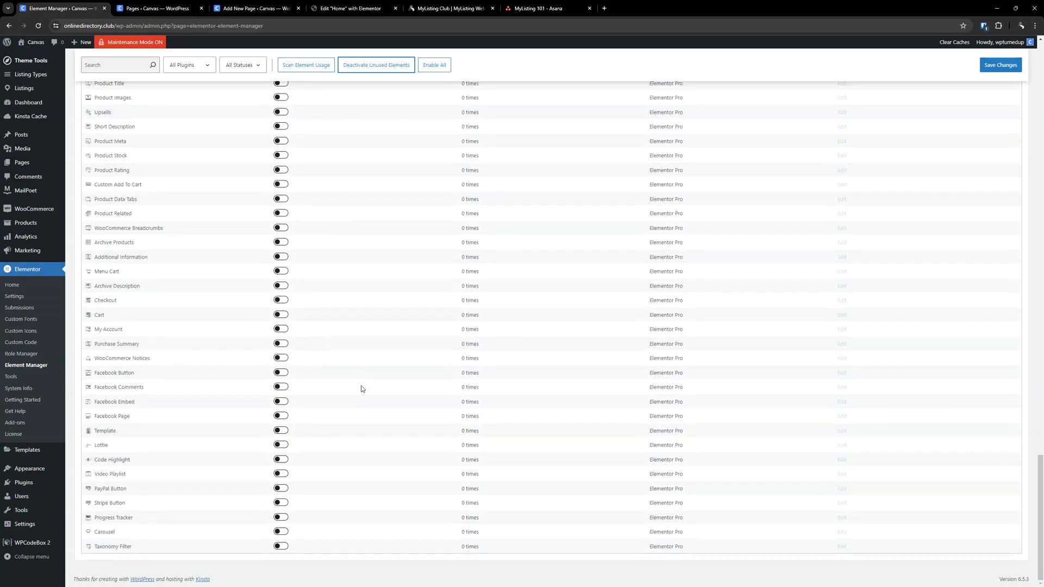
scroll(348, 476, up, 10)
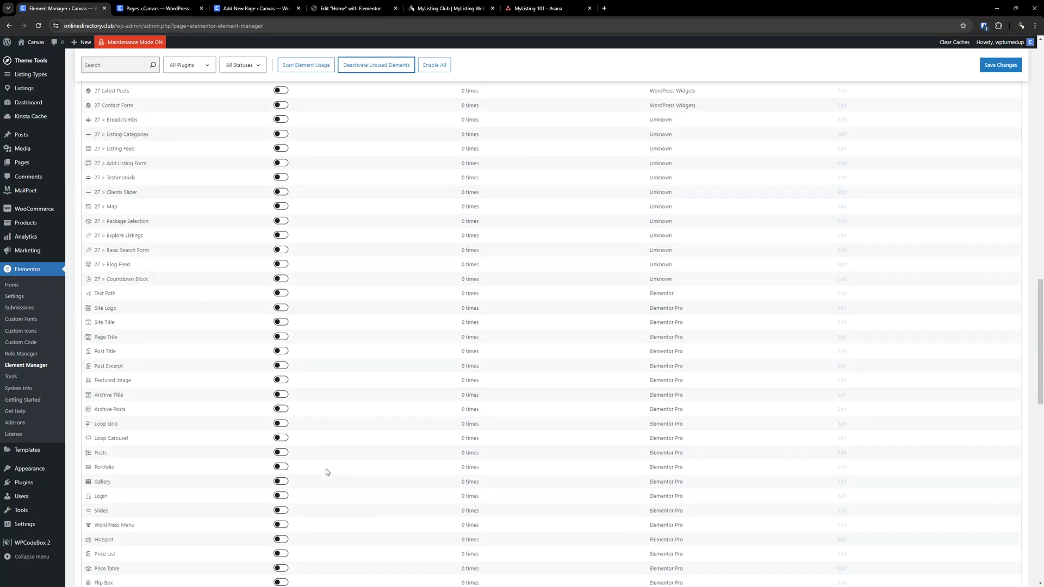
scroll(324, 479, up, 20)
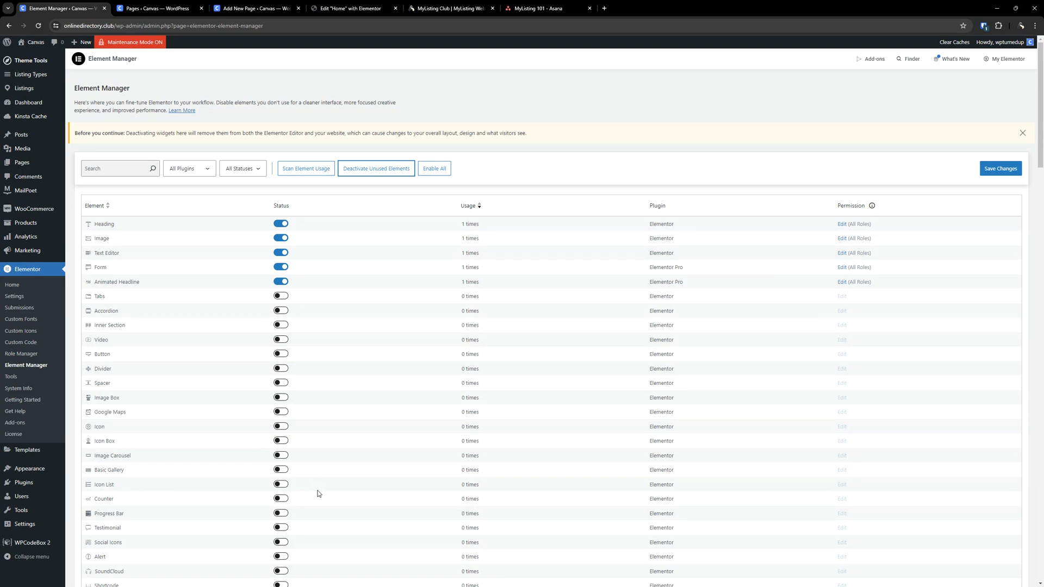
scroll(368, 551, down, 15)
scroll(350, 386, up, 15)
scroll(287, 429, down, 10)
scroll(289, 433, up, 10)
double_click(271, 134)
click(40, 26)
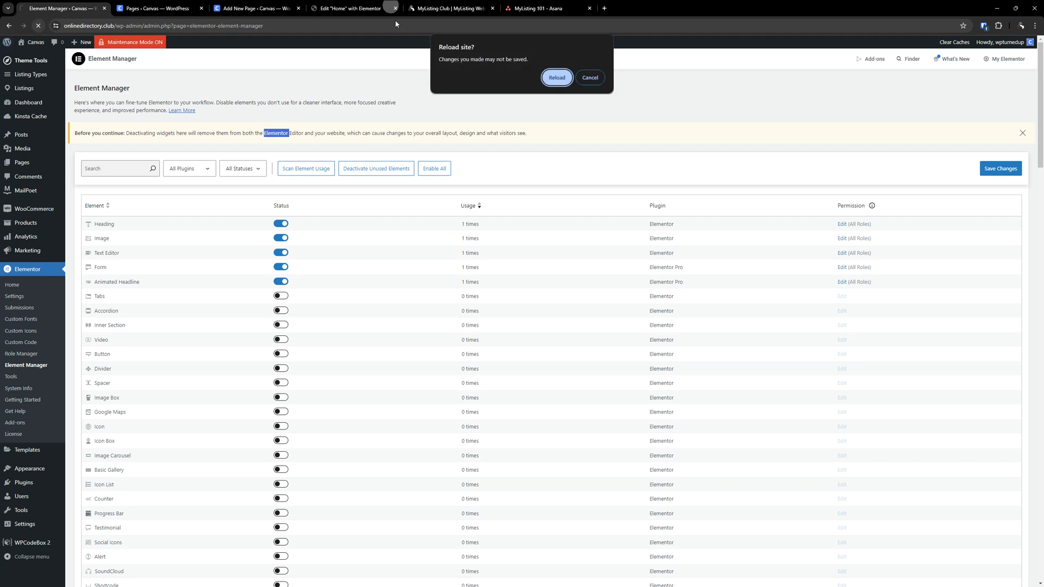
click(549, 74)
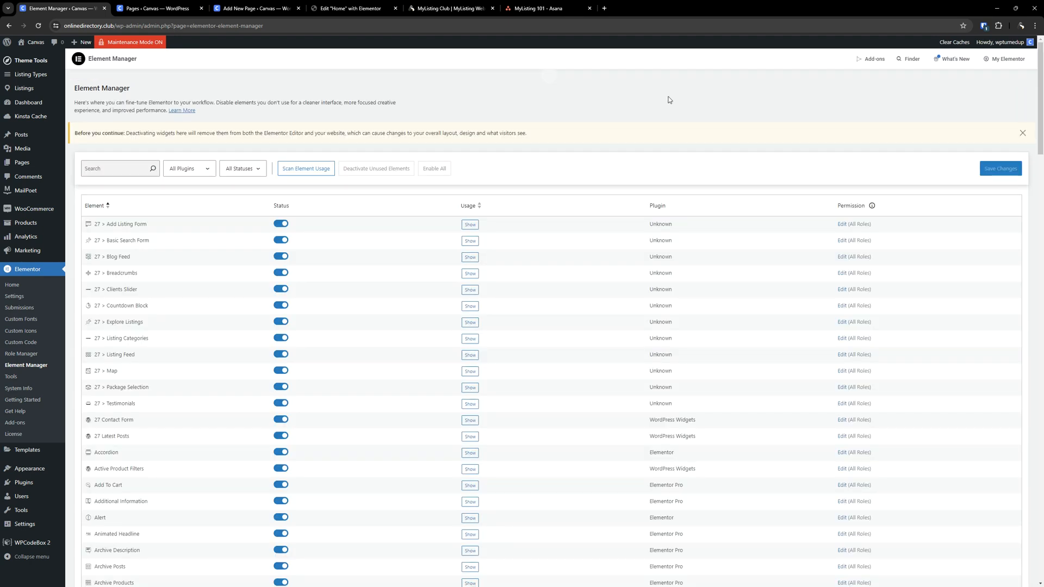
scroll(531, 191, down, 5)
scroll(535, 219, up, 5)
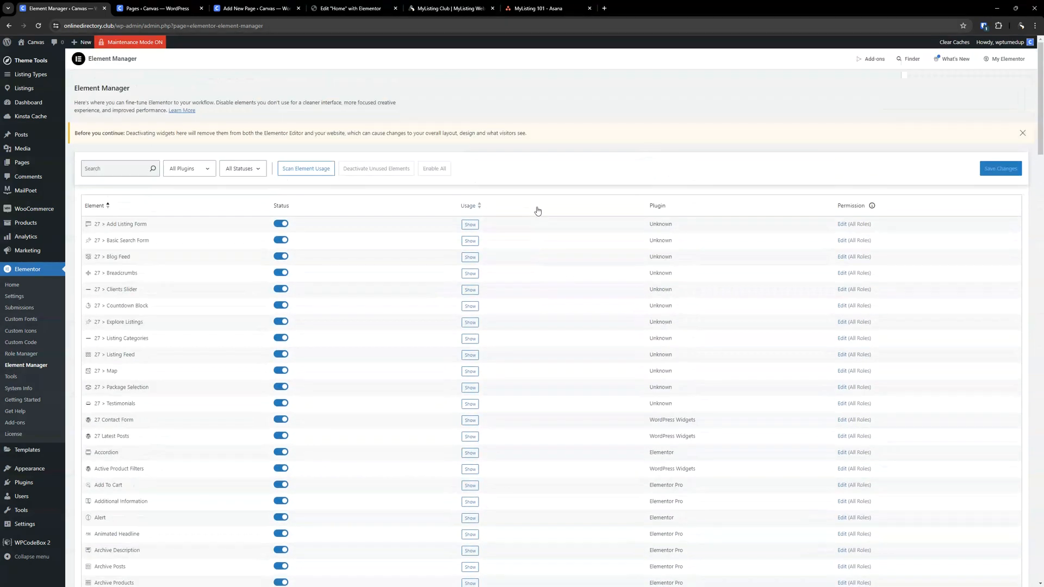